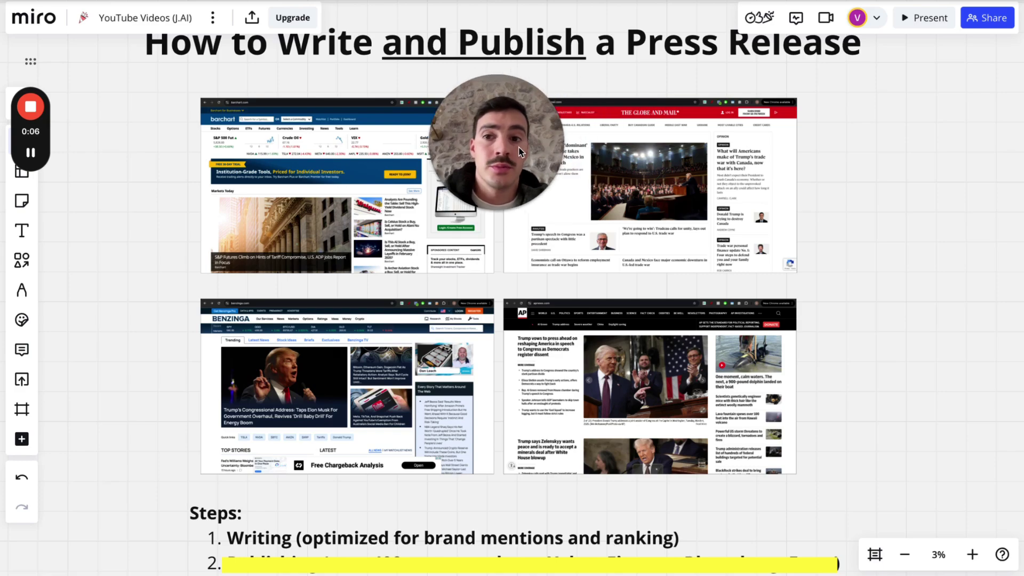
# - Look over the press release board's title and its screenshots of Barchart, The Globe and Mail, Benzinga and AP News
pyautogui.scroll(1, 822, 185)
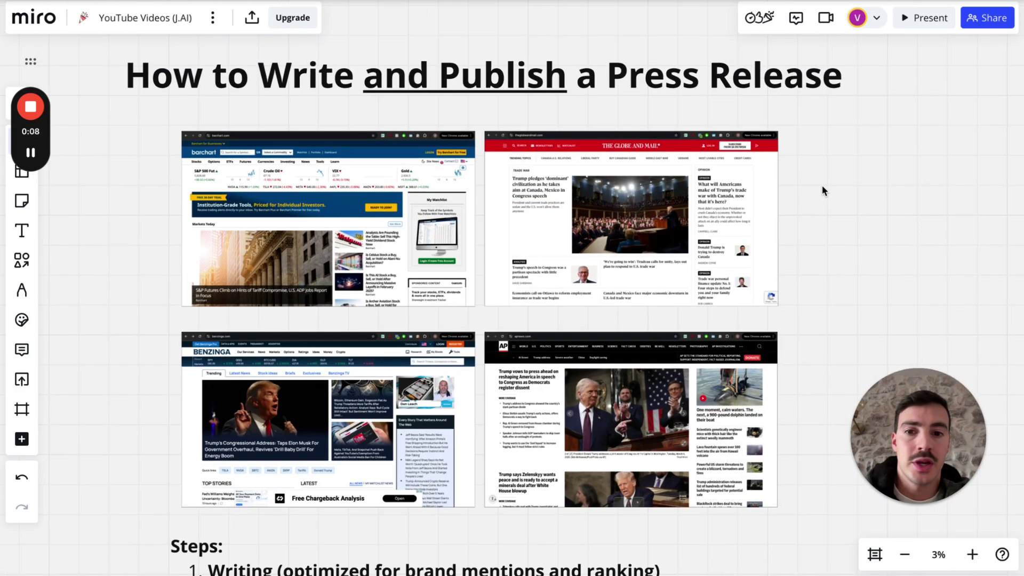
pyautogui.scroll(-2, 822, 185)
pyautogui.scroll(-2, 821, 185)
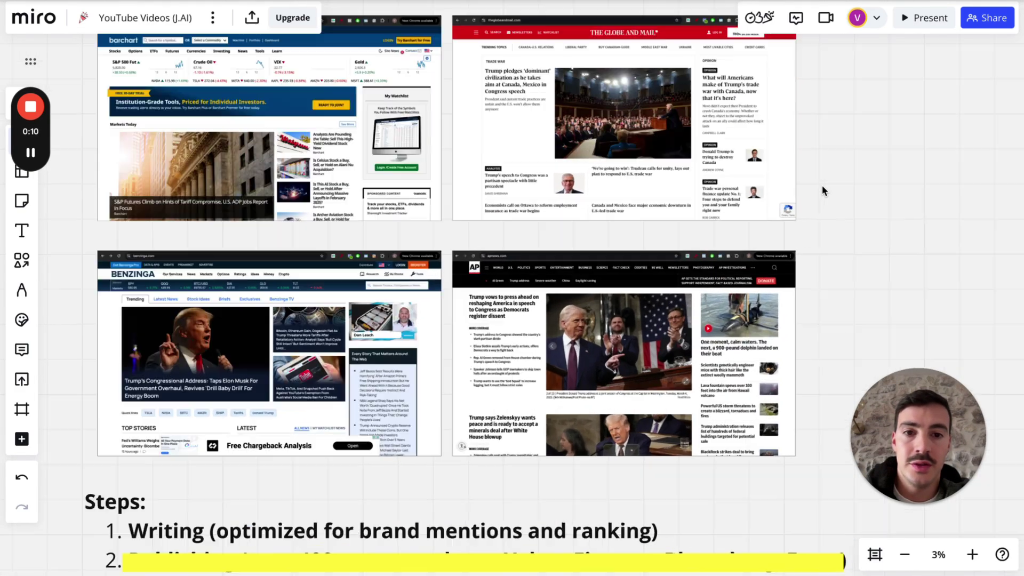
pyautogui.scroll(3, 822, 185)
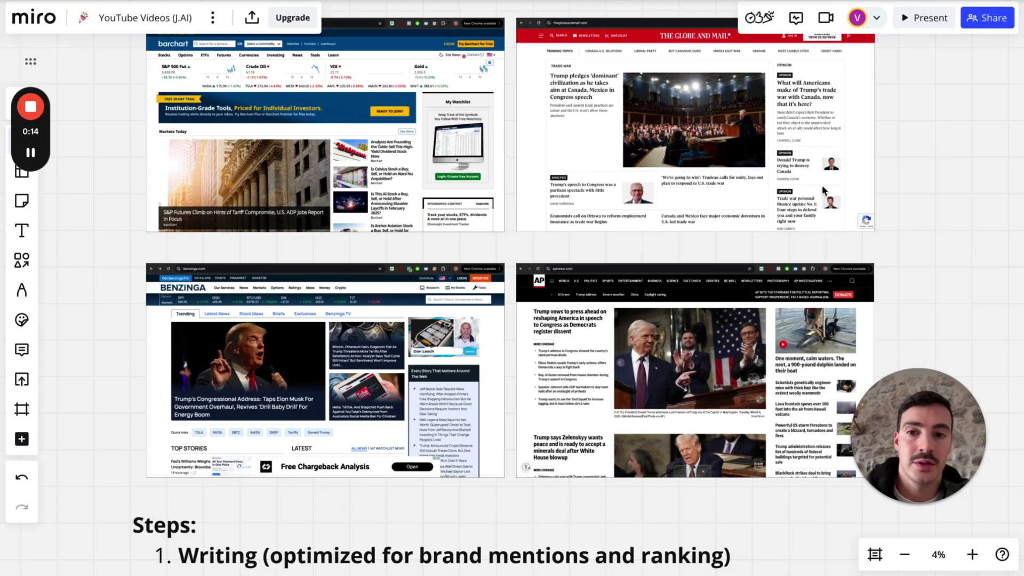
pyautogui.scroll(-5, 822, 187)
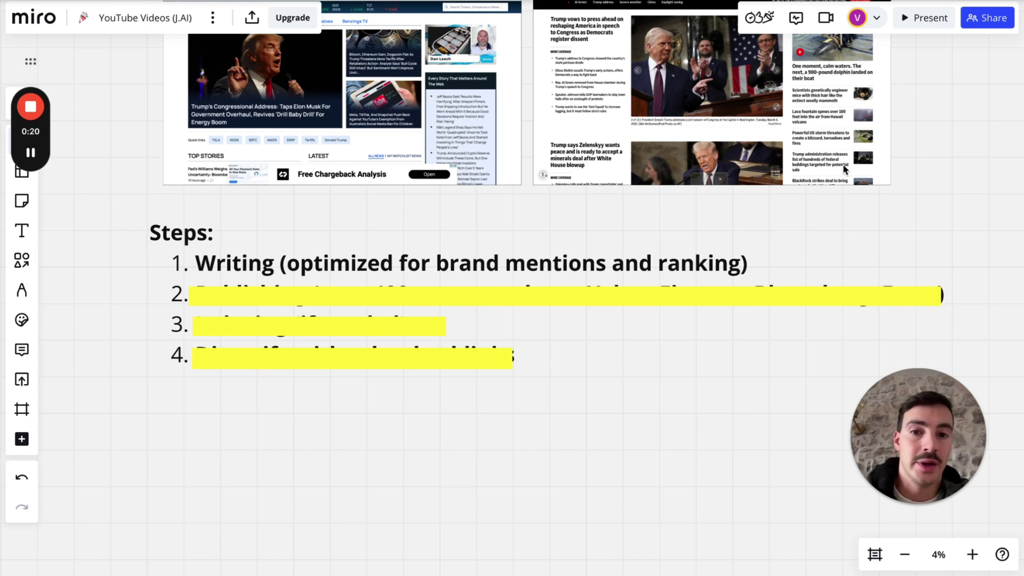
pyautogui.scroll(4, 843, 174)
pyautogui.scroll(3, 886, 159)
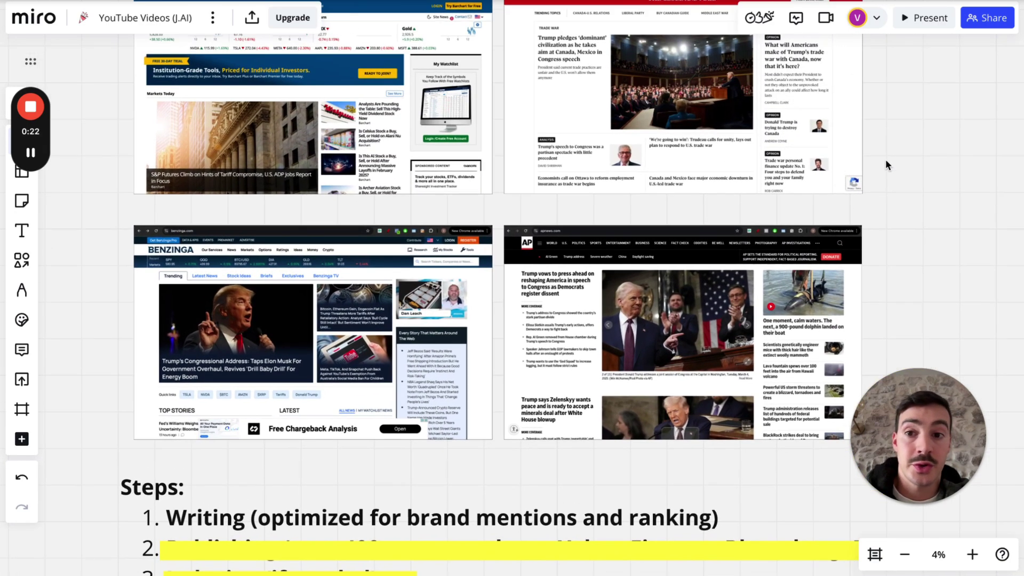
pyautogui.scroll(5, 350, 110)
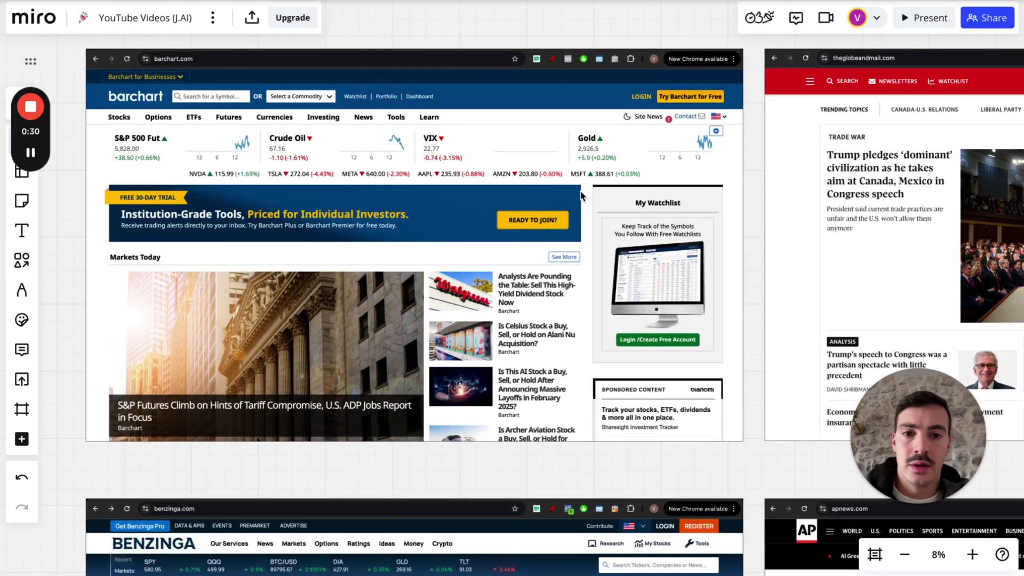
pyautogui.hscroll(10, 555, 194)
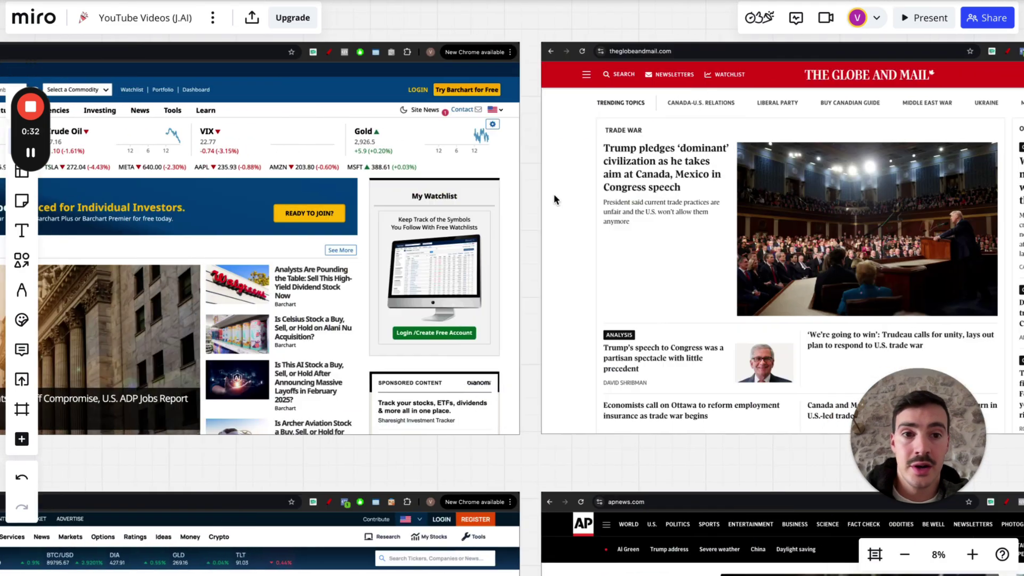
pyautogui.scroll(-8, 554, 176)
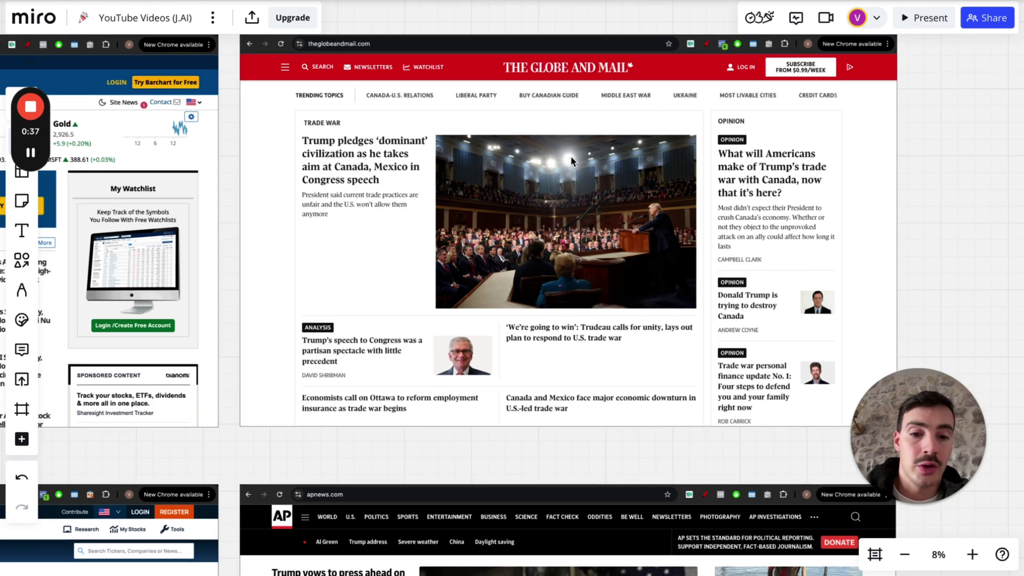
pyautogui.hscroll(-12, 499, 205)
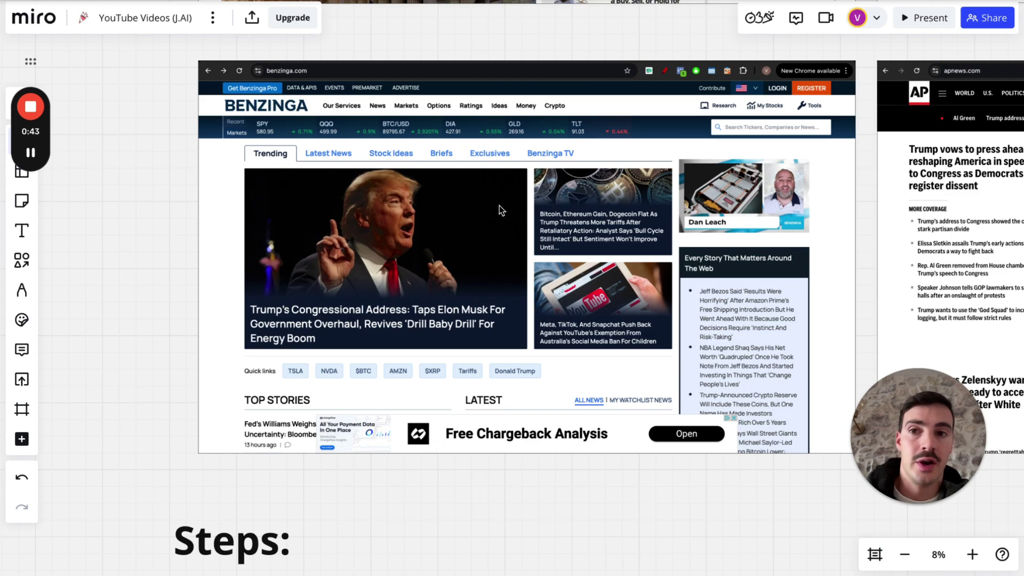
# - Switch to Fiverr, open the crypto and blockchain press release distribution gig, and examine which publications its Premium package includes
pyautogui.press('super+Tab')
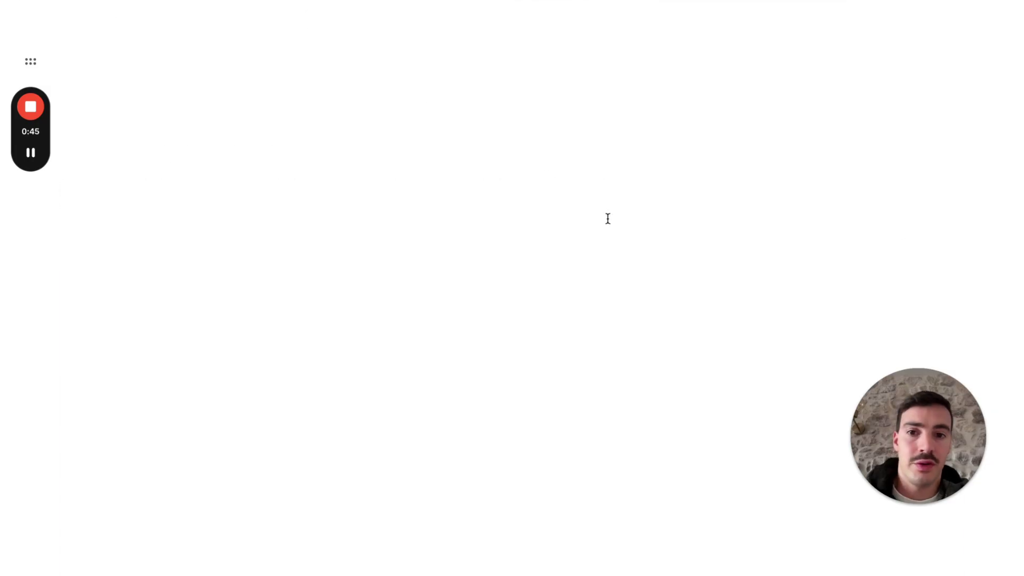
pyautogui.scroll(-1, 759, 295)
pyautogui.scroll(-10, 760, 295)
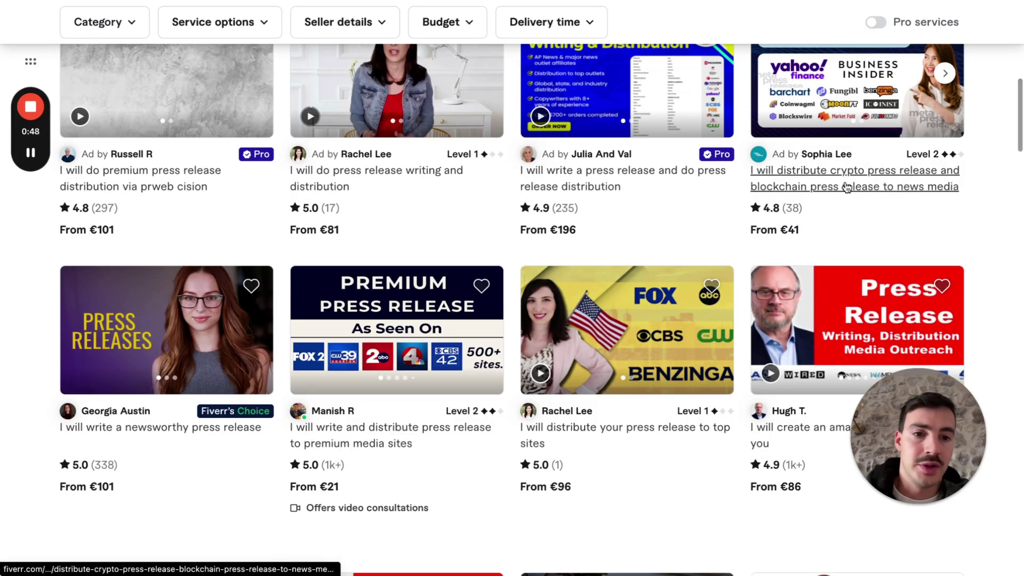
pyautogui.click(847, 186)
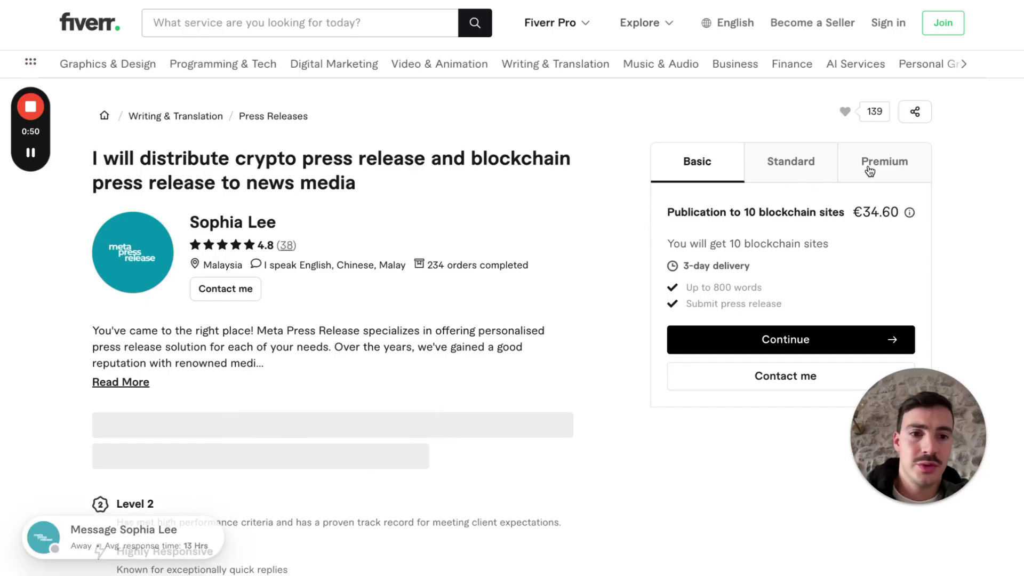
pyautogui.click(880, 162)
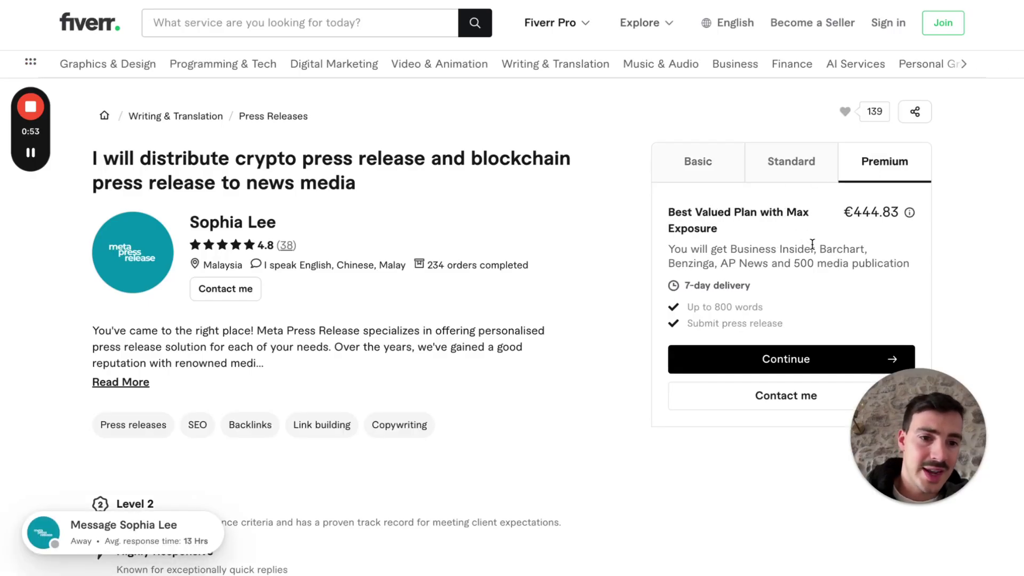
pyautogui.moveTo(811, 247); pyautogui.dragTo(866, 262)
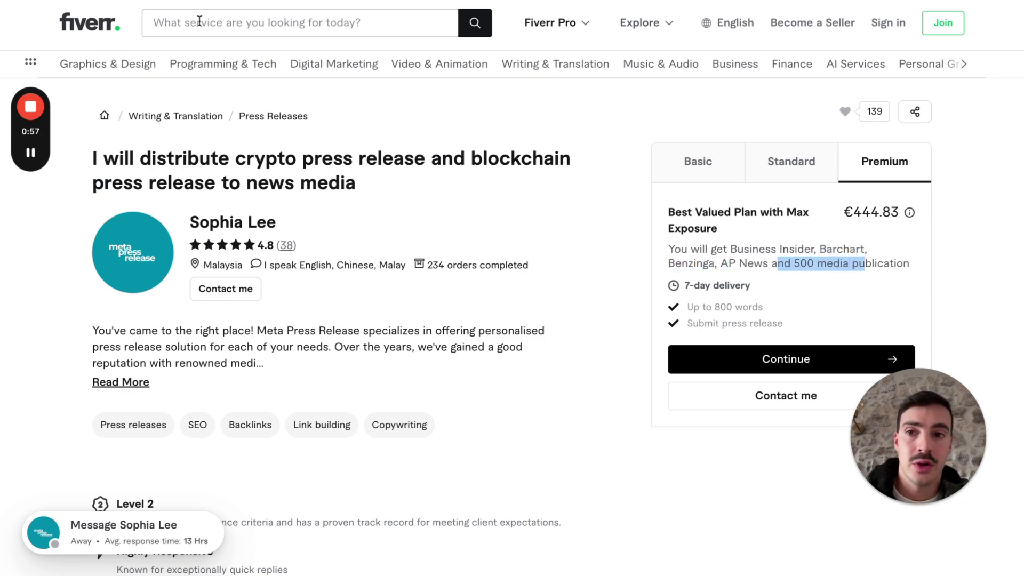
# - Return to the Miro board and review the list of steps beneath the news site screenshots
pyautogui.hotkey('alt', 'Left')
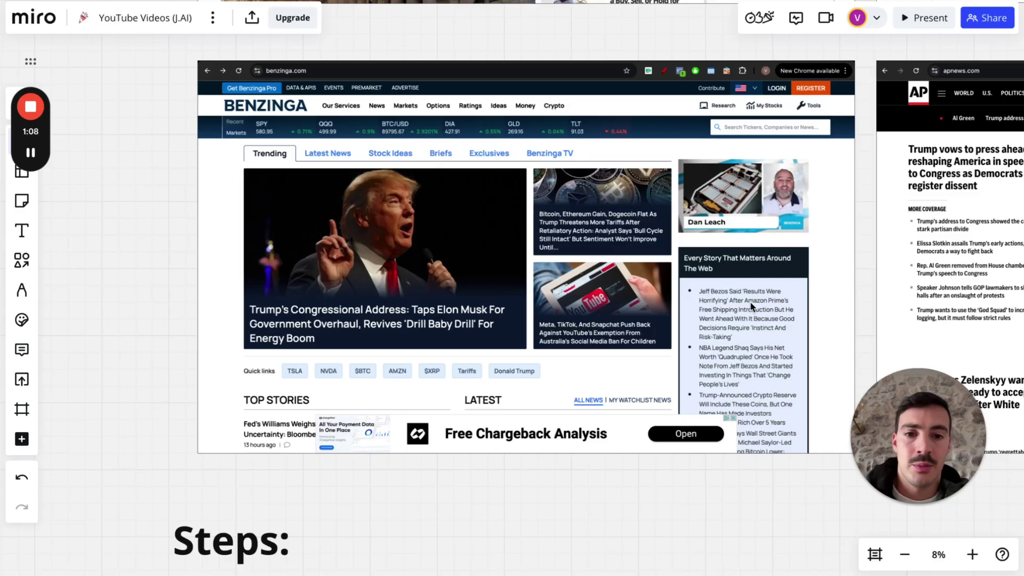
pyautogui.scroll(-10, 751, 305)
pyautogui.scroll(-3, 750, 308)
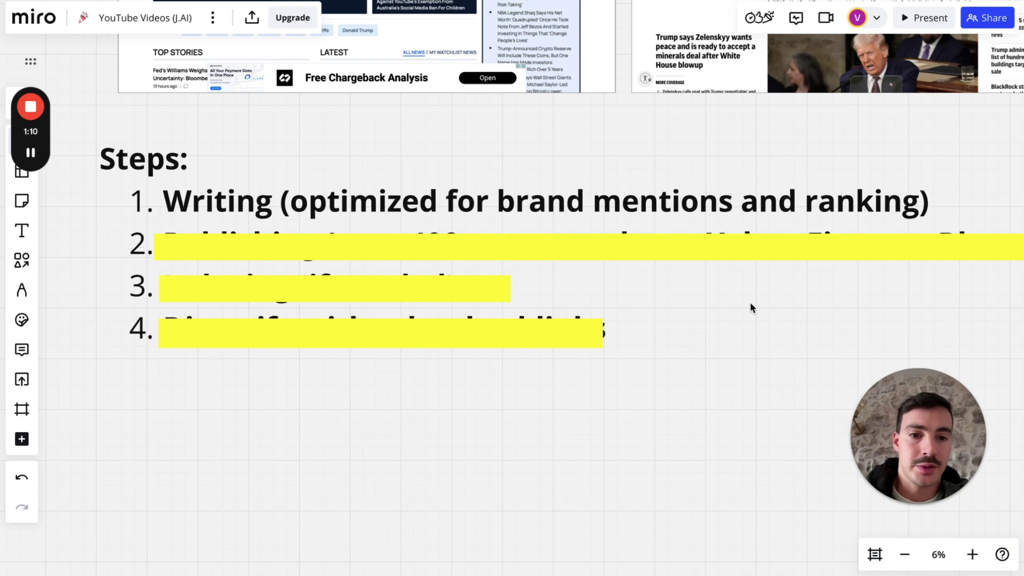
pyautogui.scroll(1, 655, 350)
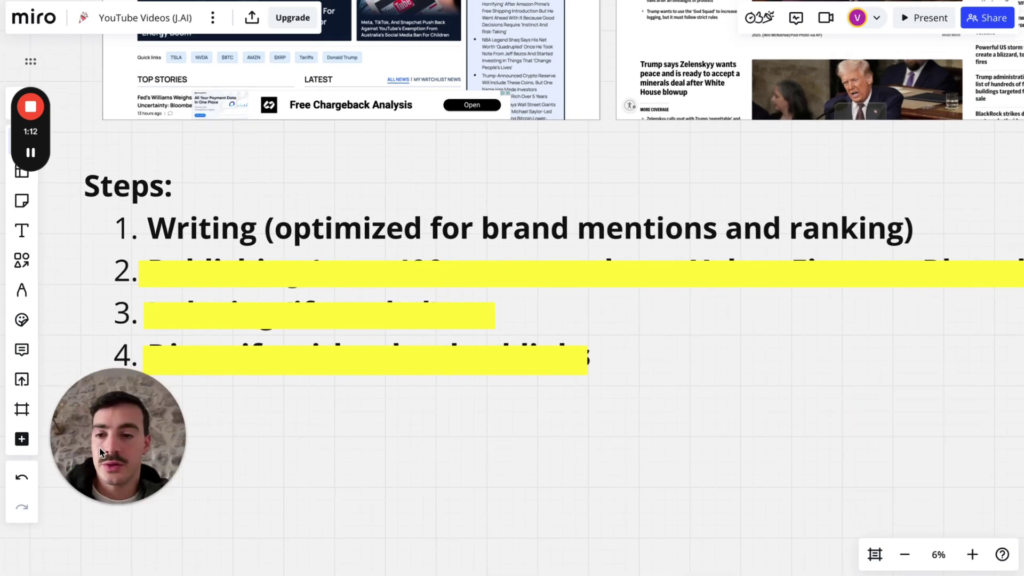
pyautogui.scroll(1, 496, 370)
pyautogui.scroll(1, 495, 369)
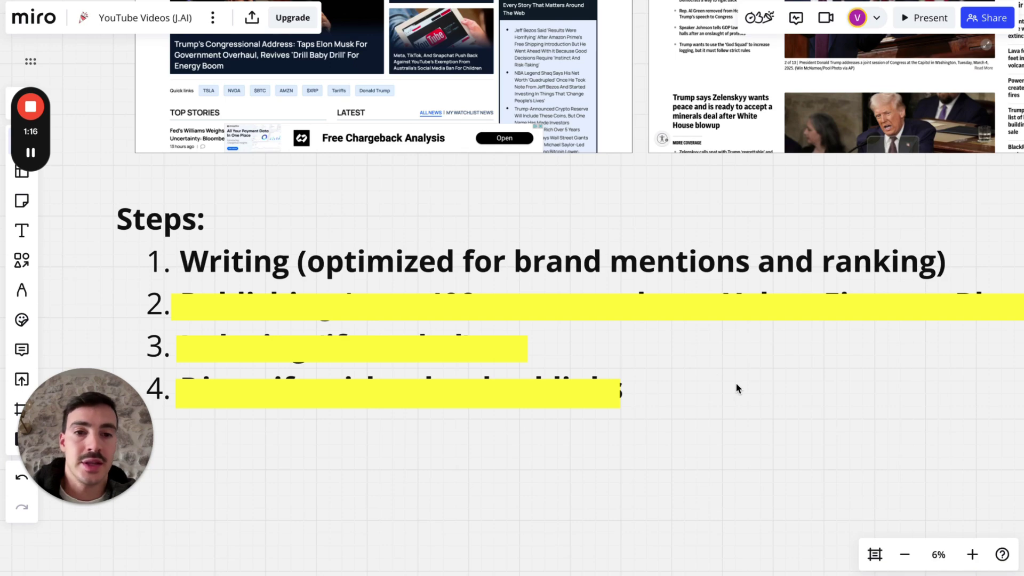
pyautogui.scroll(-1, 735, 382)
pyautogui.scroll(2, 735, 383)
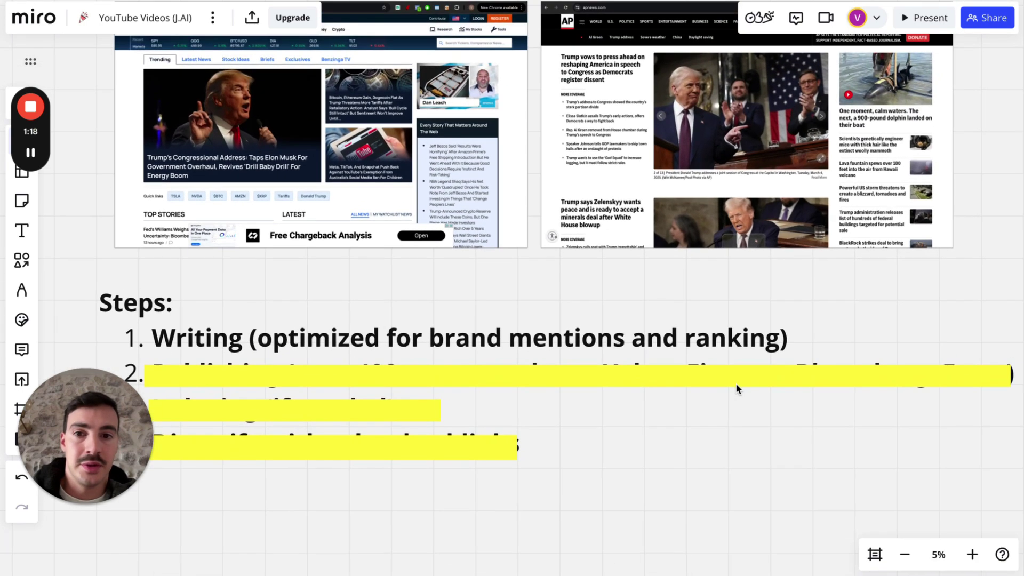
pyautogui.scroll(-3, 735, 388)
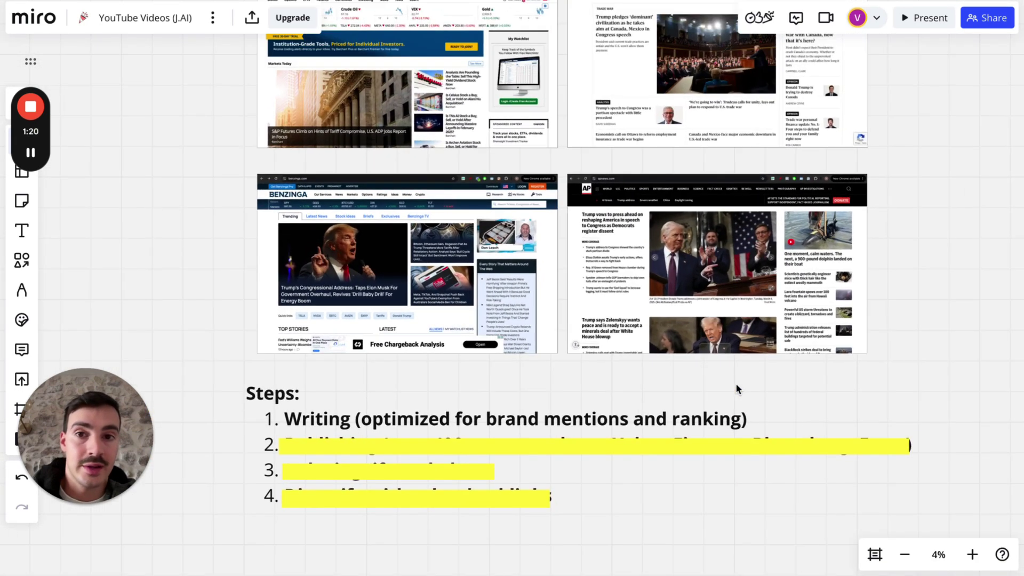
pyautogui.scroll(1, 735, 383)
pyautogui.scroll(-1, 735, 383)
pyautogui.hscroll(2, 735, 383)
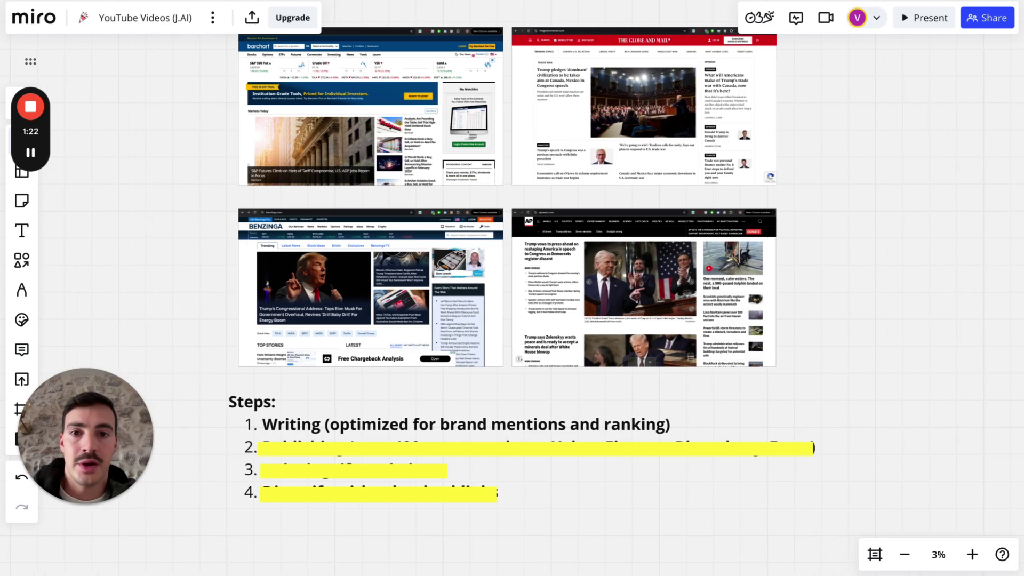
# - Switch to Journalist AI and examine the title, introduction and key takeaways of the generated Epic Gardening article
pyautogui.hotkey('ctrl', 'Tab')
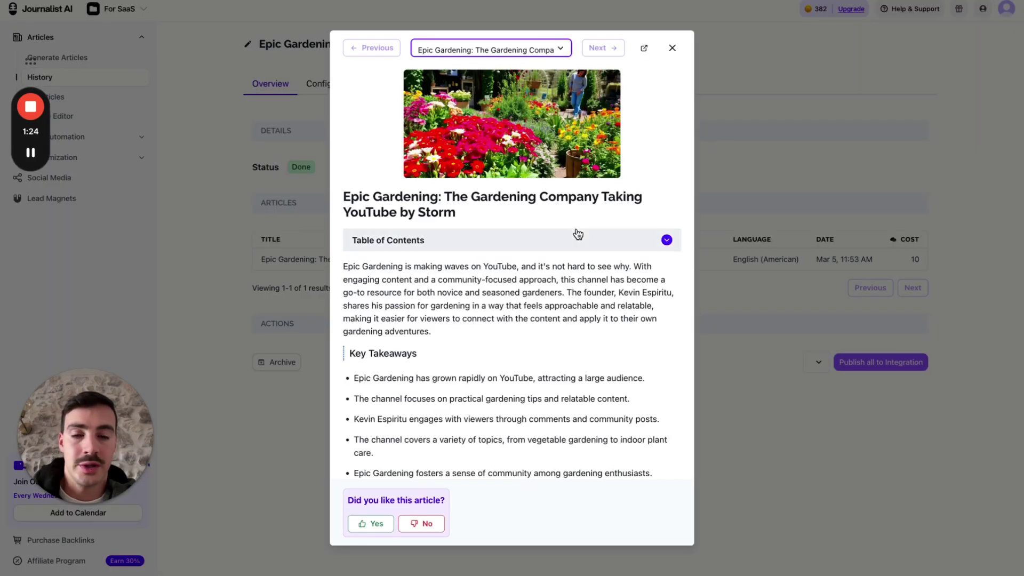
pyautogui.scroll(-8, 578, 233)
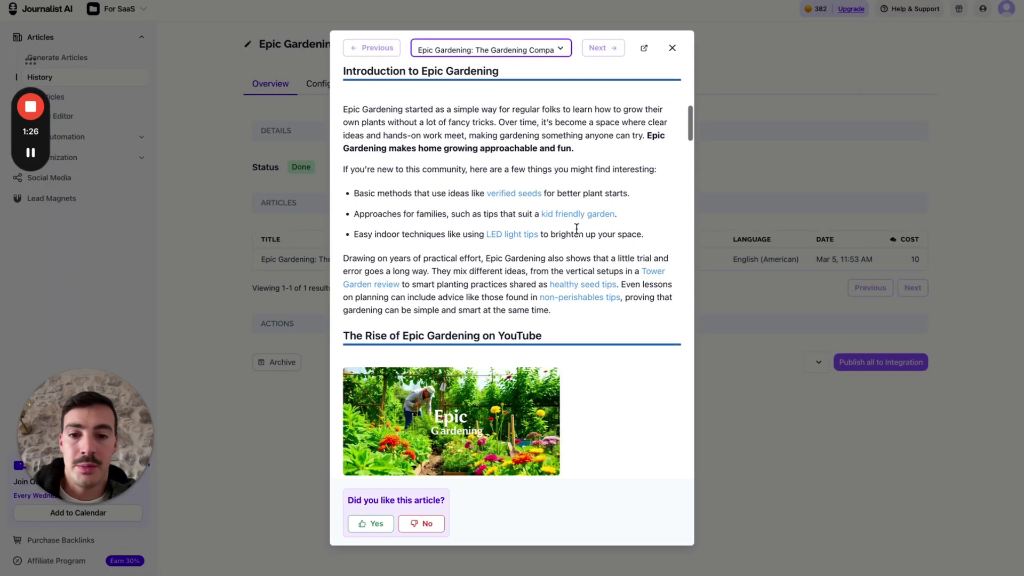
pyautogui.scroll(8, 576, 229)
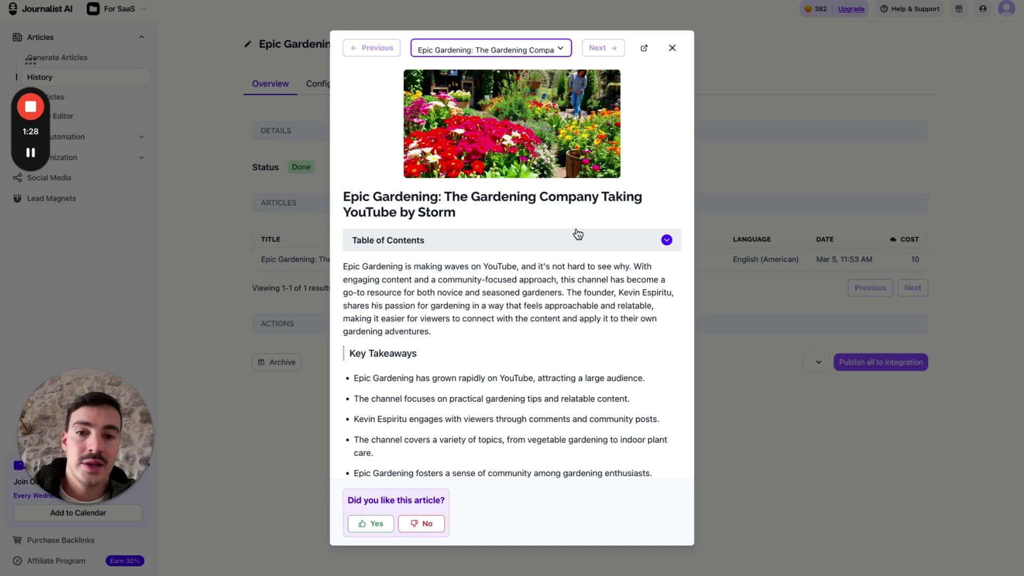
pyautogui.scroll(-1, 517, 208)
pyautogui.click(510, 214)
pyautogui.click(533, 210)
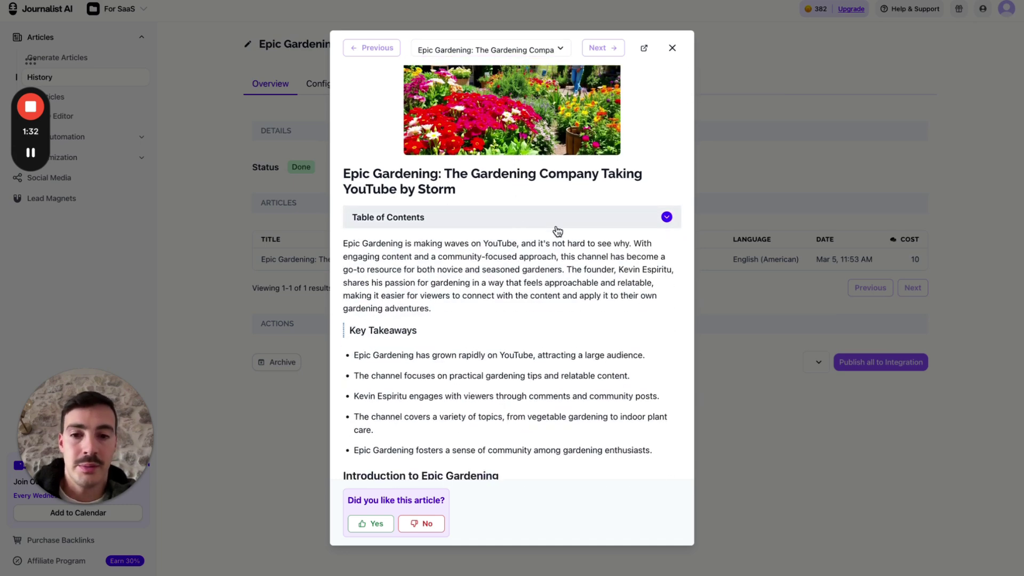
# - Skim the Epic Gardening article's body through to its meta description, checking the links, images and embedded video
pyautogui.scroll(-10, 557, 230)
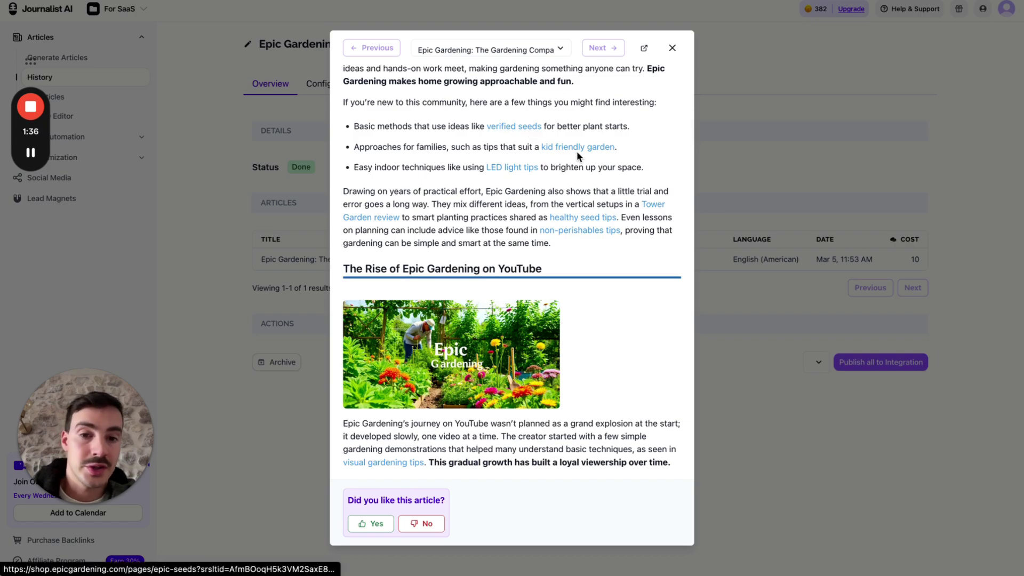
pyautogui.scroll(-10, 565, 235)
pyautogui.scroll(-15, 566, 235)
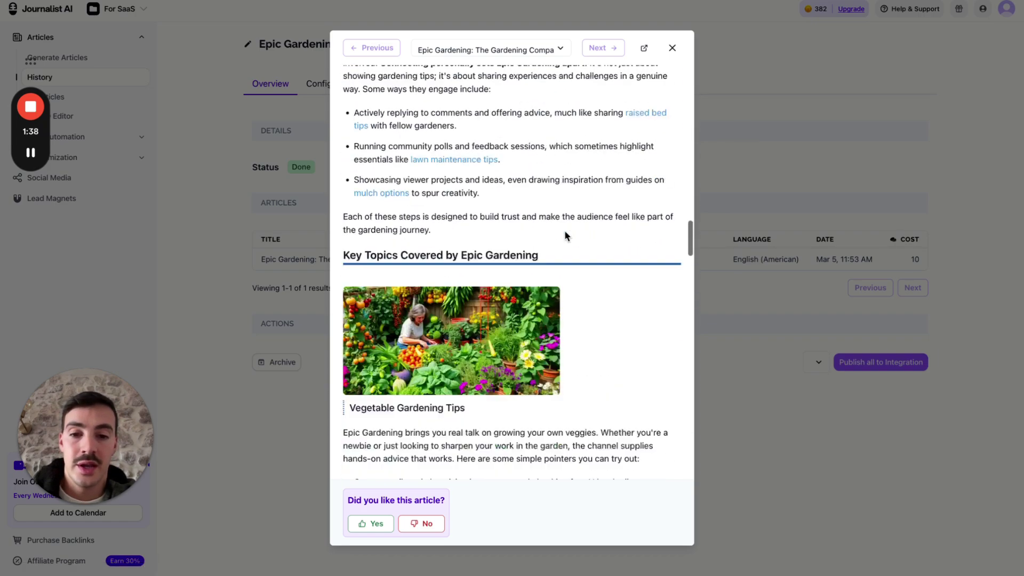
pyautogui.scroll(3, 566, 233)
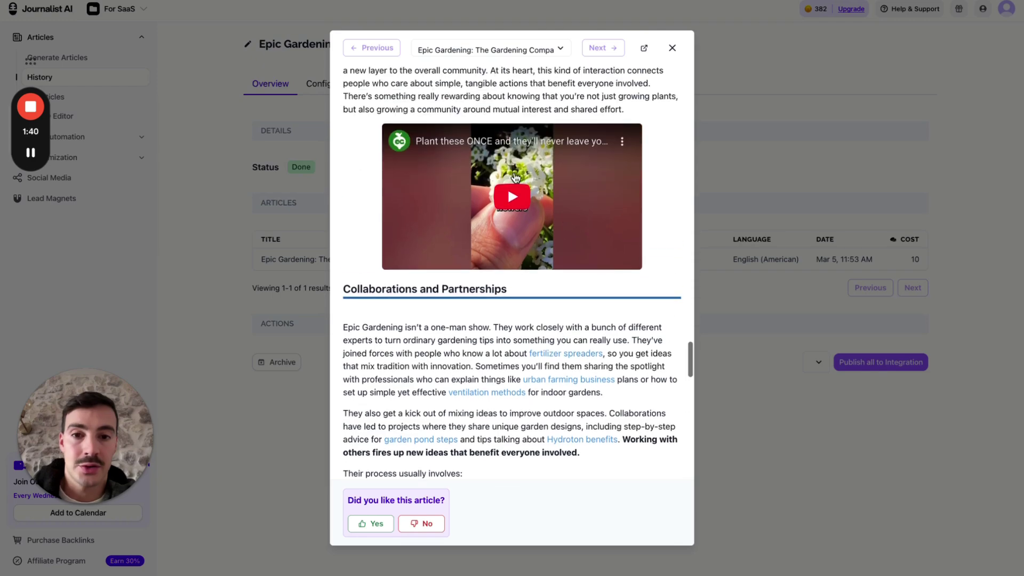
pyautogui.scroll(-3, 570, 213)
pyautogui.scroll(-10, 572, 192)
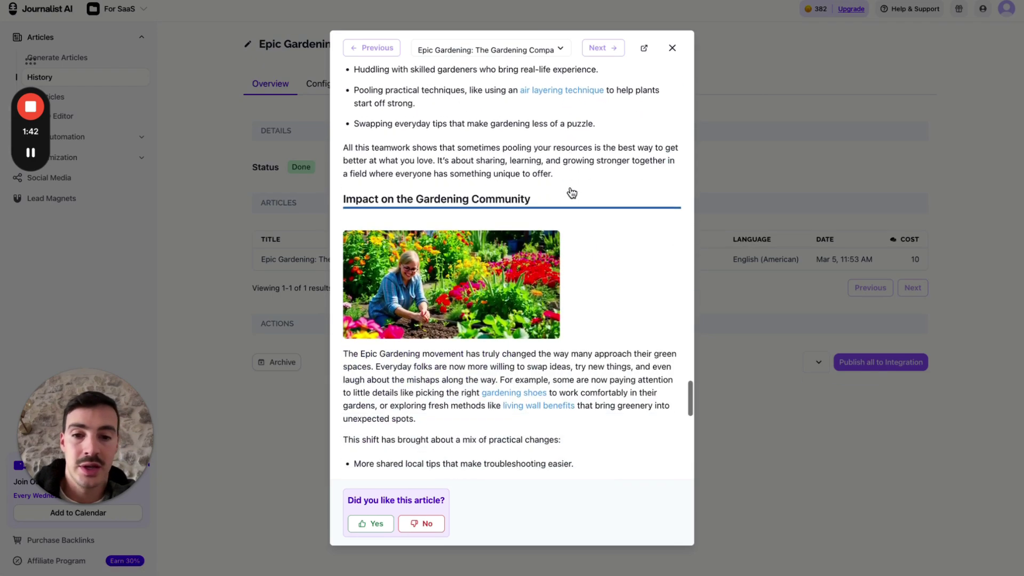
pyautogui.scroll(-3, 472, 334)
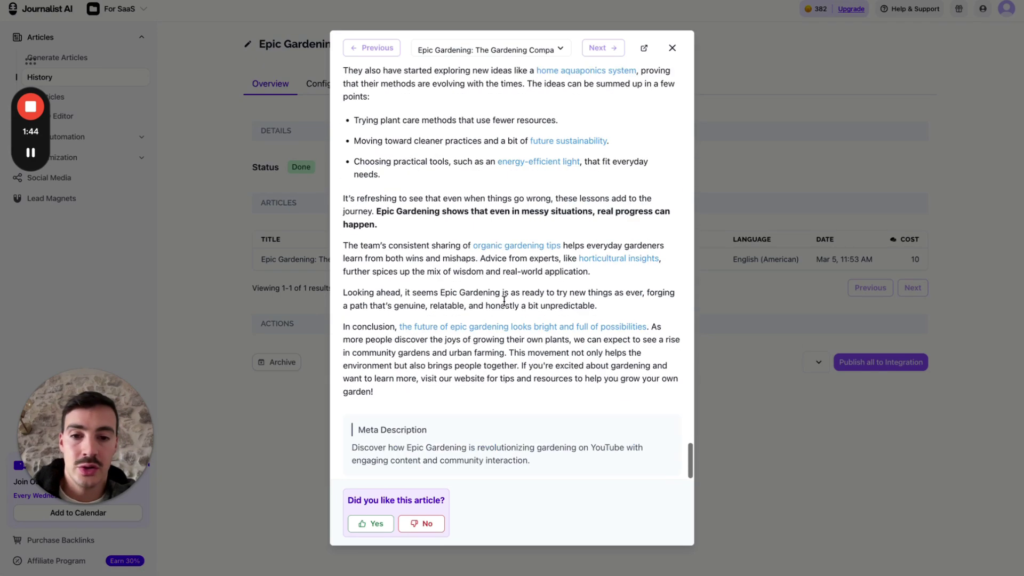
pyautogui.scroll(20, 478, 227)
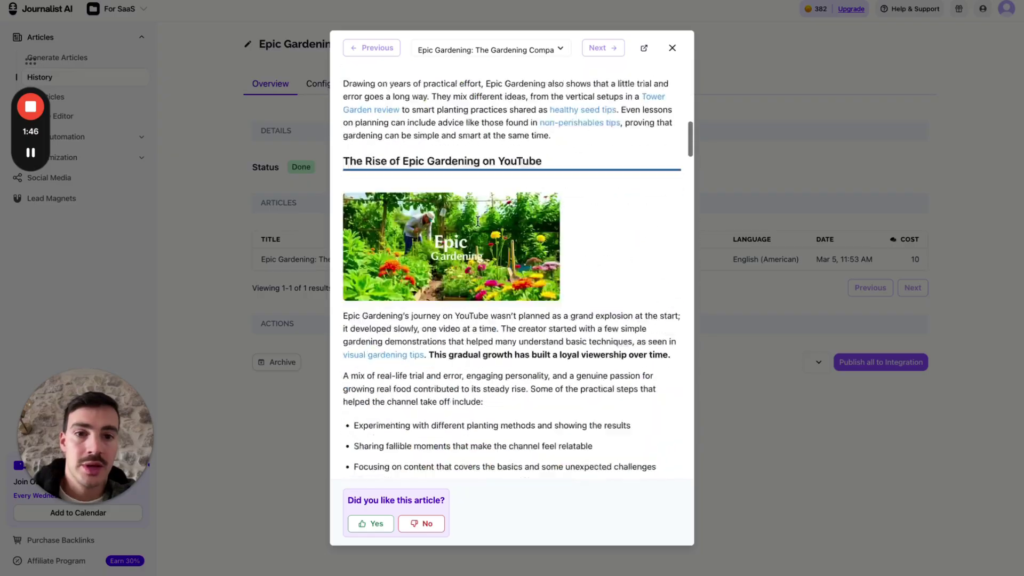
# - Switch to the Epic Gardening website and look through its home page's featured articles and shop section
pyautogui.hotkey('ctrl', 'Tab')
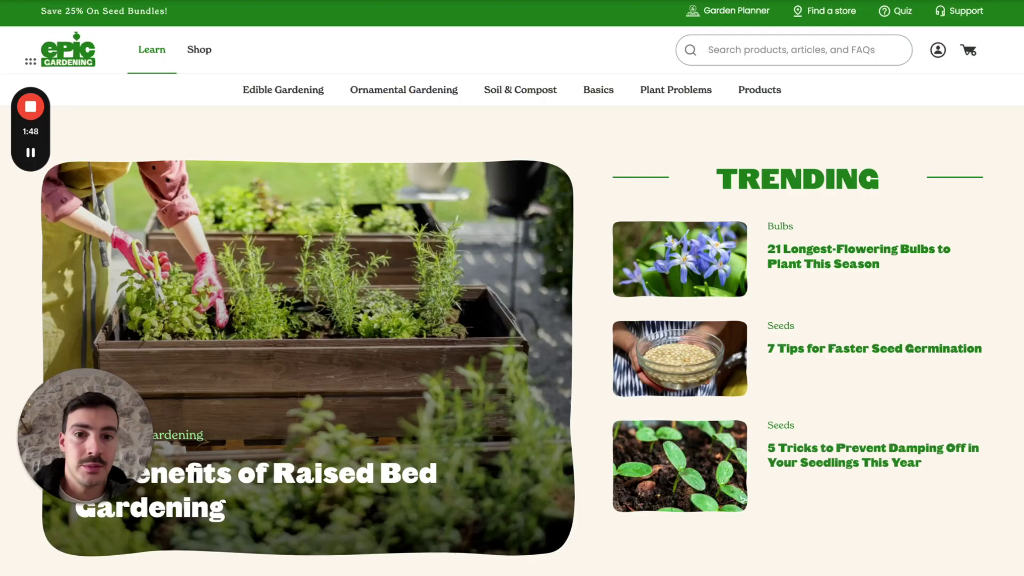
pyautogui.moveTo(33, 121); pyautogui.dragTo(599, 269)
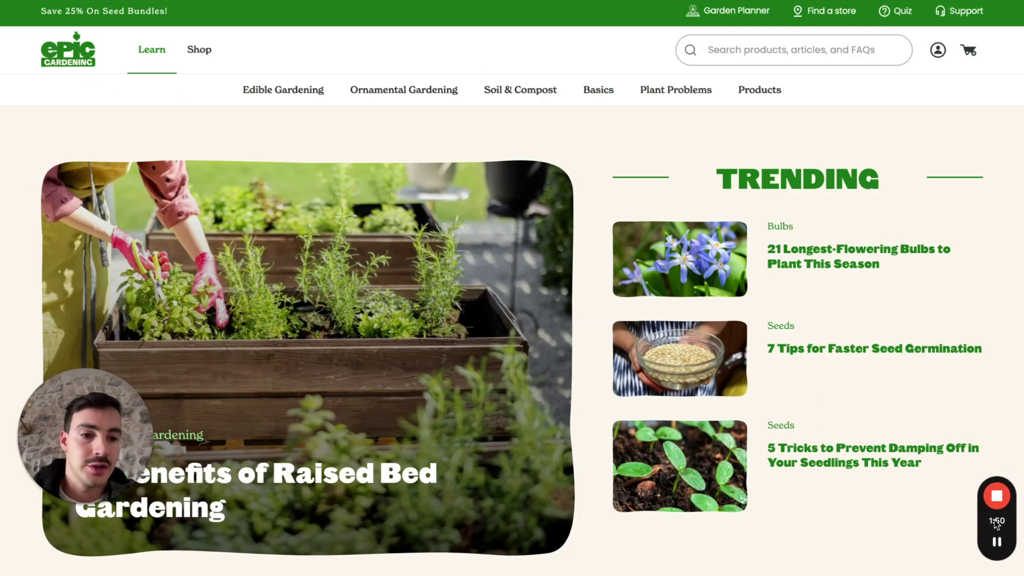
pyautogui.scroll(-15, 630, 156)
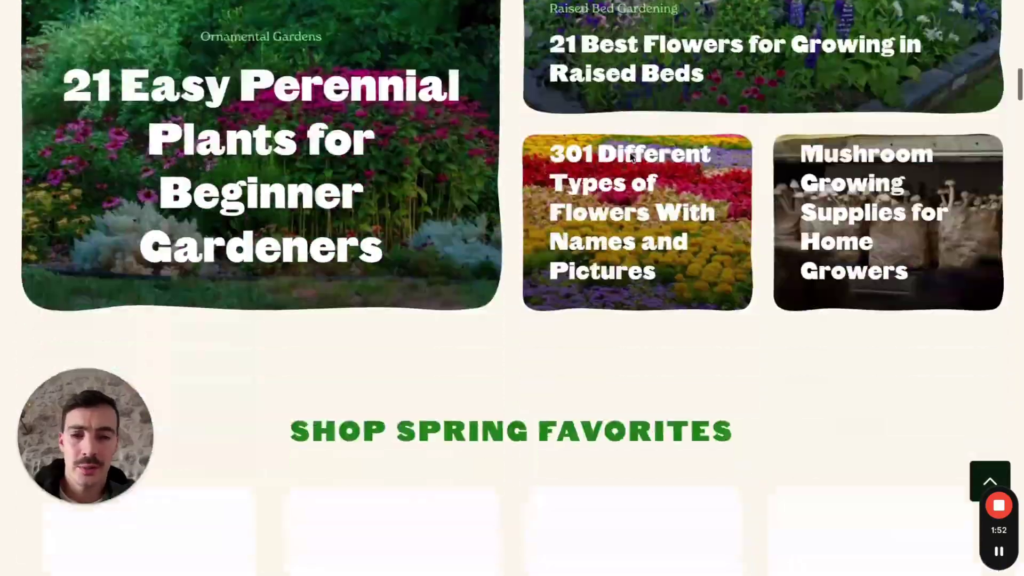
pyautogui.scroll(15, 631, 156)
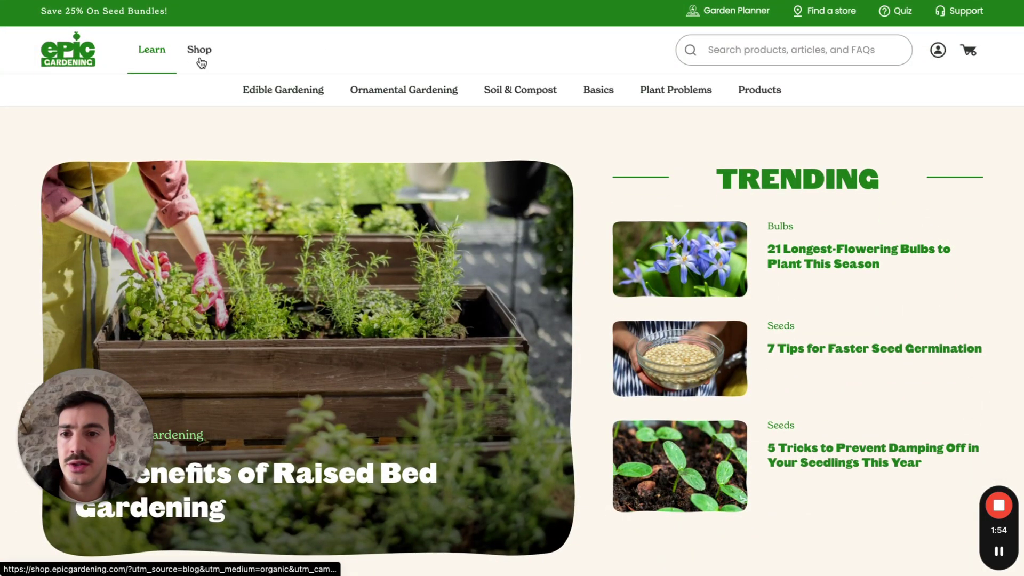
# - Open the Epic Gardening shop and look through its storefront page, including the service highlights and the fruit trees section
pyautogui.click(303, 73)
pyautogui.scroll(-8, 513, 260)
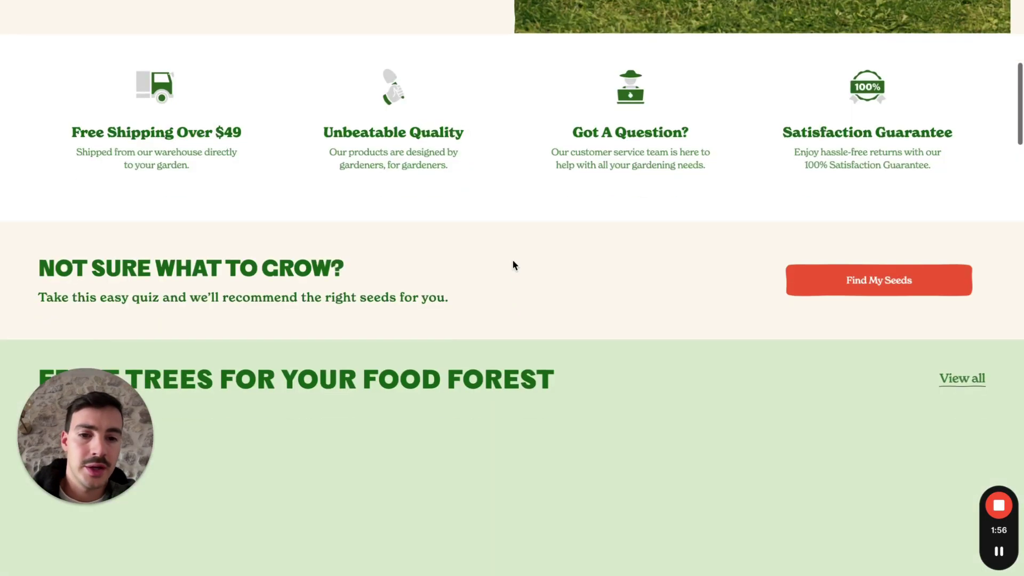
pyautogui.scroll(2, 513, 260)
pyautogui.scroll(6, 513, 265)
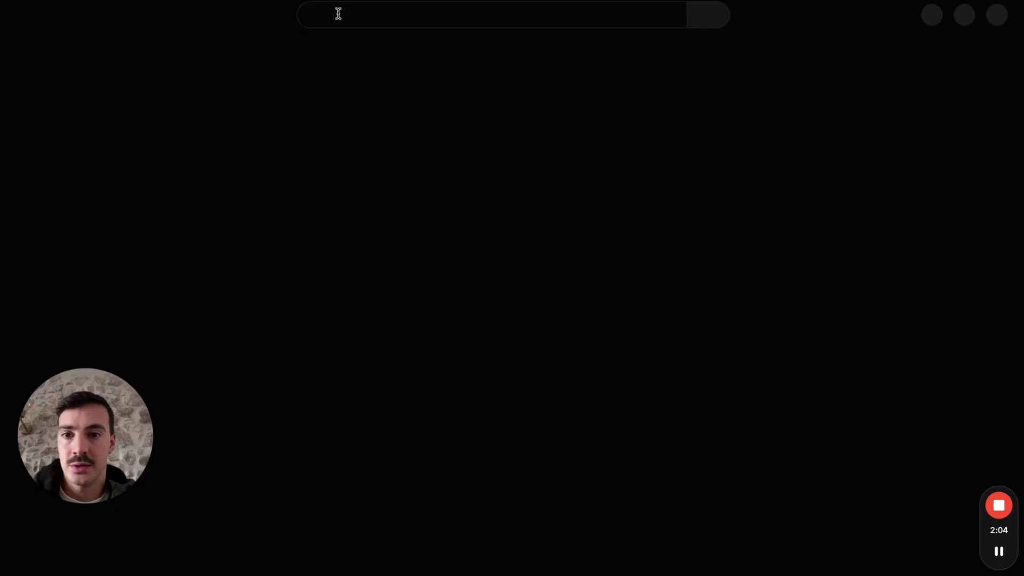
# - Search YouTube for "epic gardening", open the Epic Gardening channel and look over its latest videos
pyautogui.click(338, 12)
pyautogui.write('epic gardening')
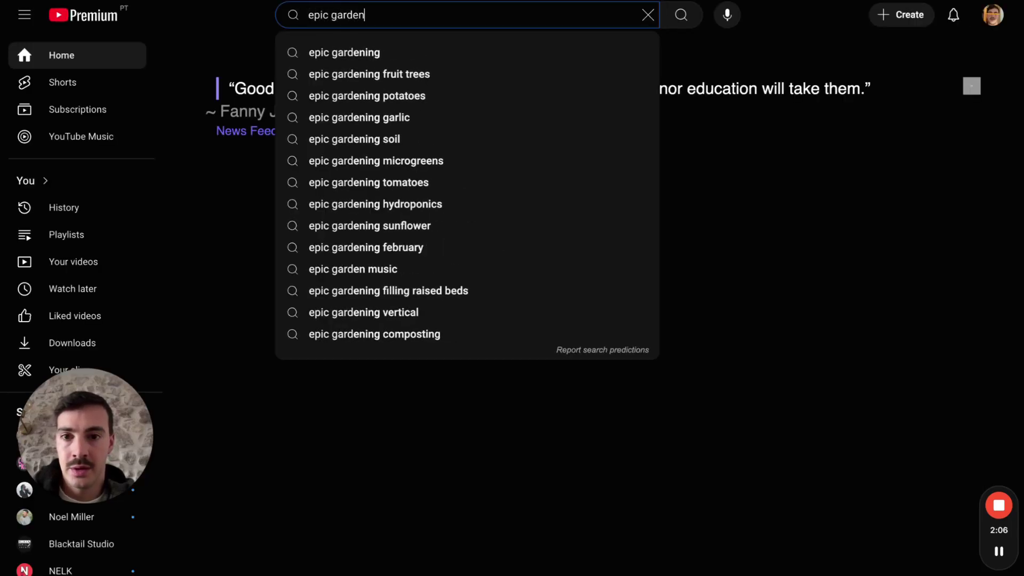
pyautogui.press('Return')
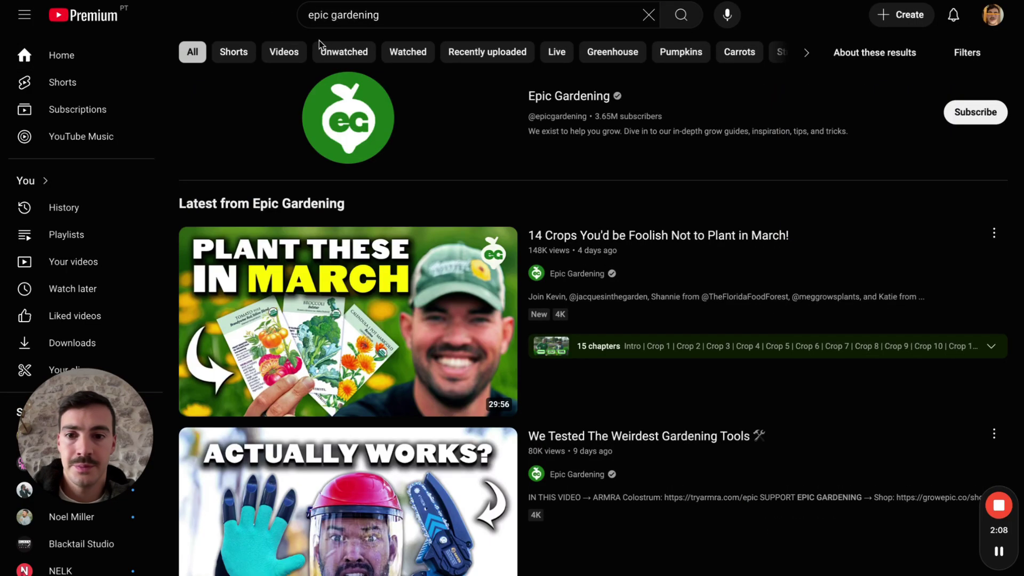
pyautogui.click(319, 173)
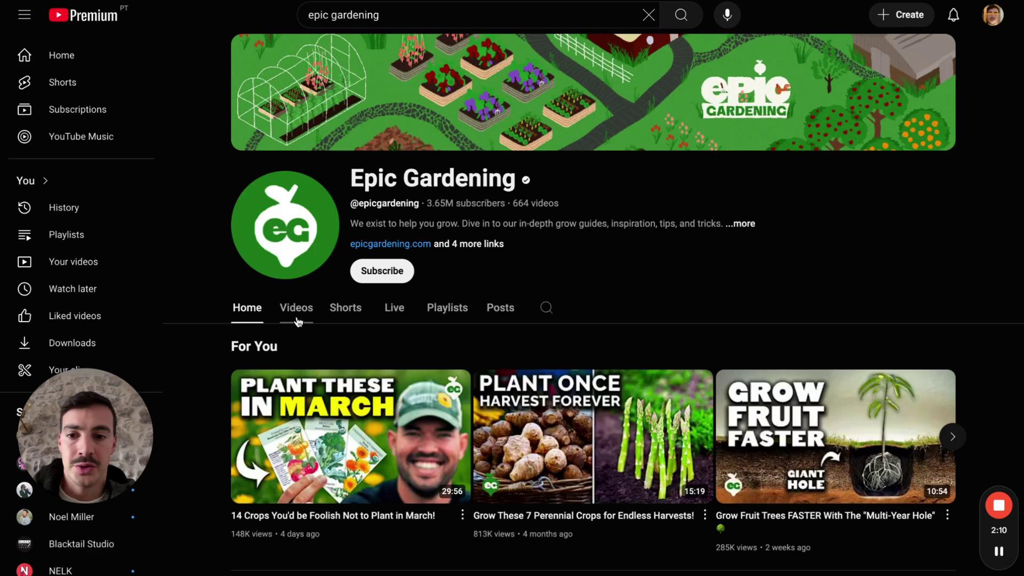
pyautogui.scroll(-4, 738, 254)
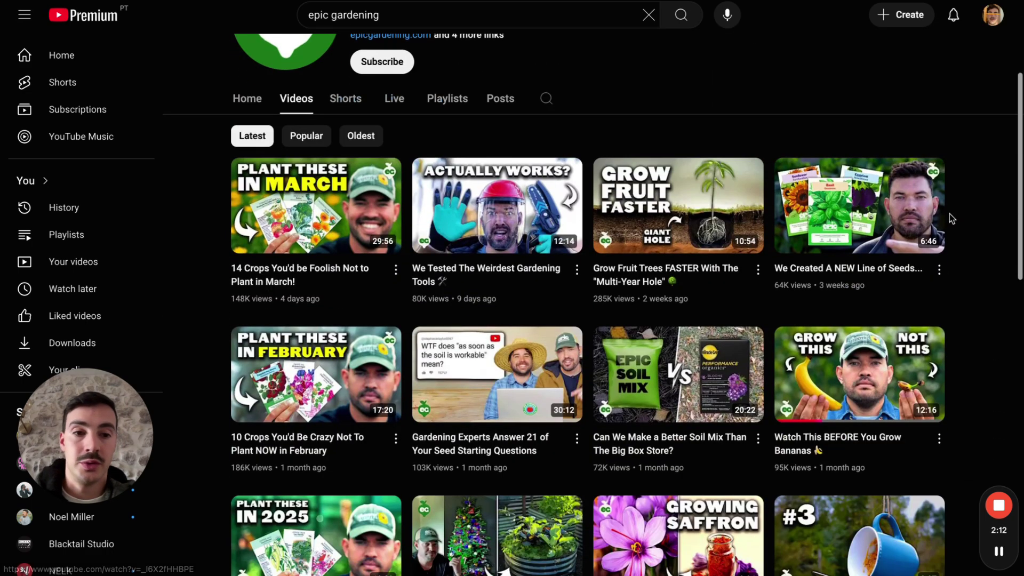
# - Return to Journalist AI and highlight "The Gardening Company Taking YouTube by Storm" in the article title
pyautogui.hotkey('alt', 'Tab')
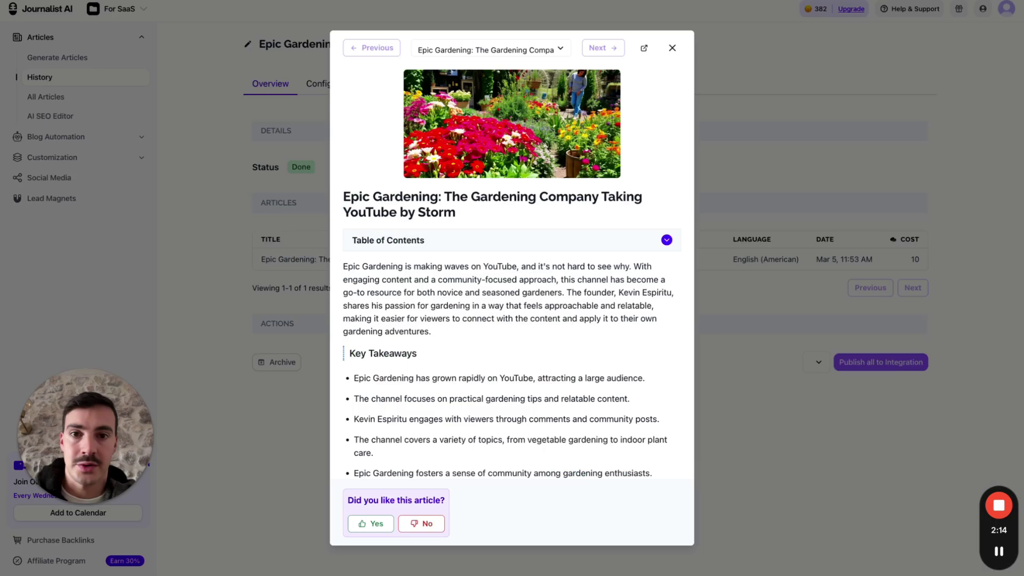
pyautogui.moveTo(345, 196); pyautogui.dragTo(449, 196)
pyautogui.click(527, 201)
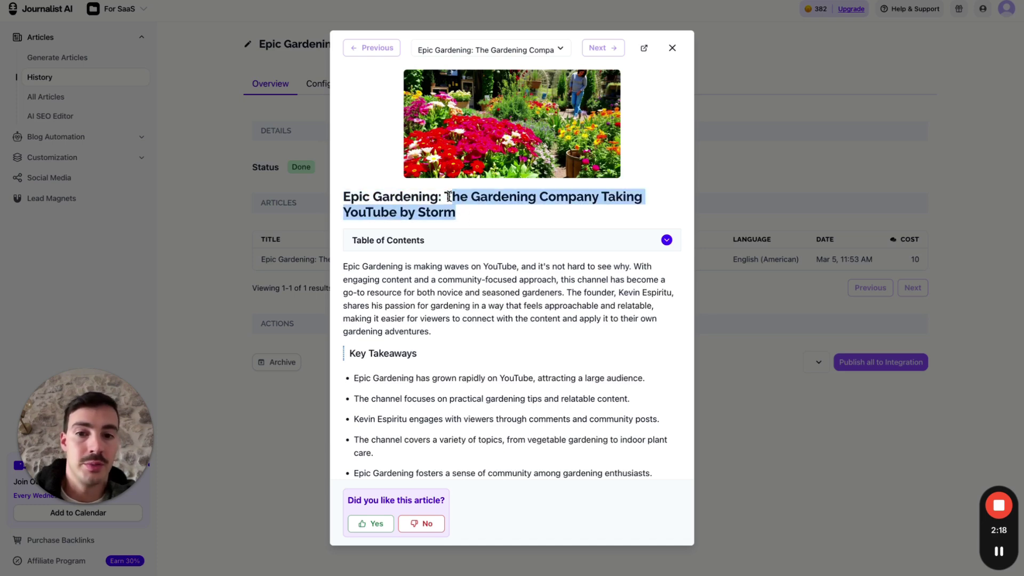
# - Skim the generated article from its key takeaways through the YouTube growth, content strategy and vegetable gardening sections
pyautogui.hotkey('ctrl', '+')
pyautogui.scroll(-8, 449, 196)
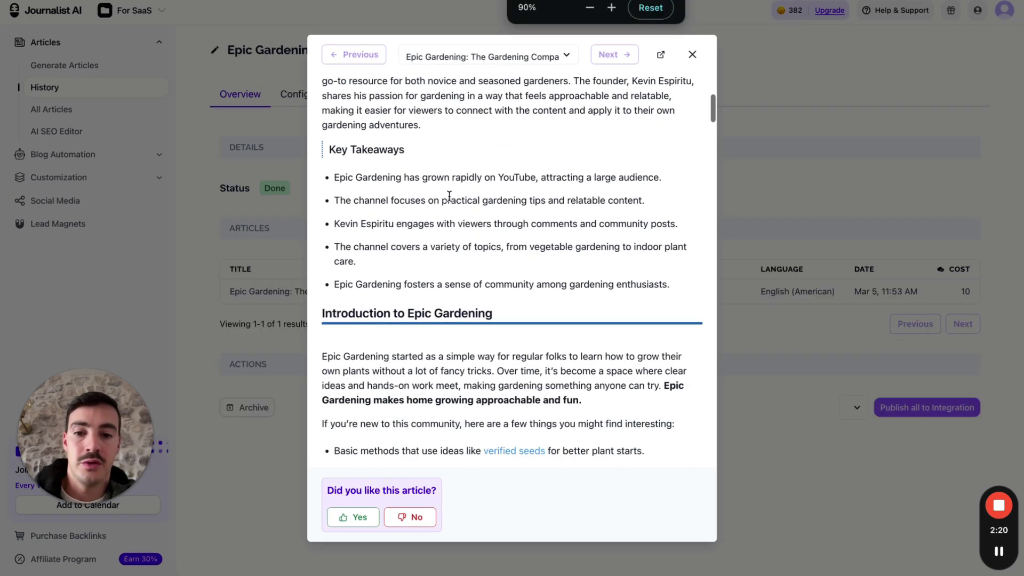
pyautogui.scroll(-4, 530, 140)
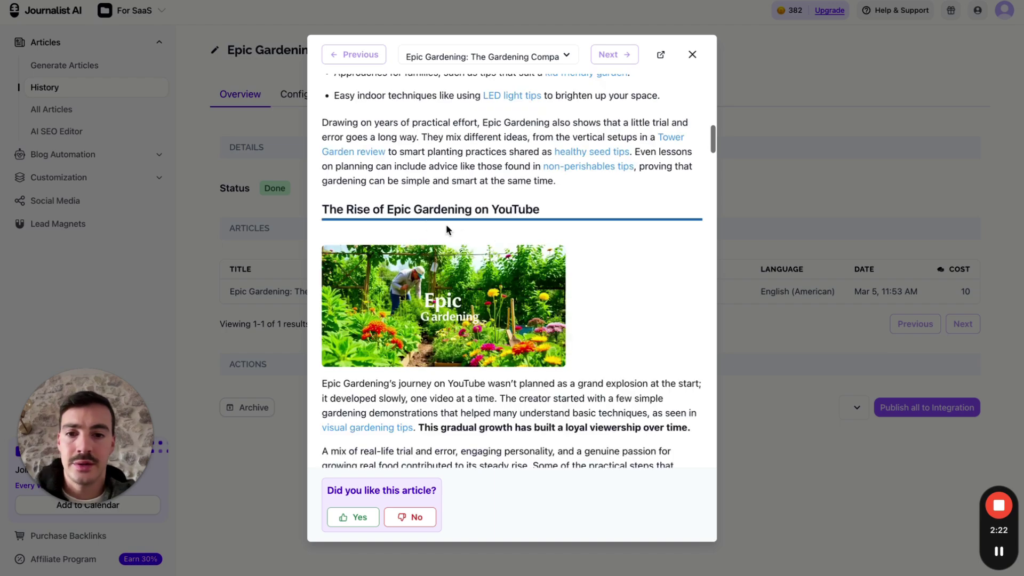
pyautogui.scroll(-10, 545, 215)
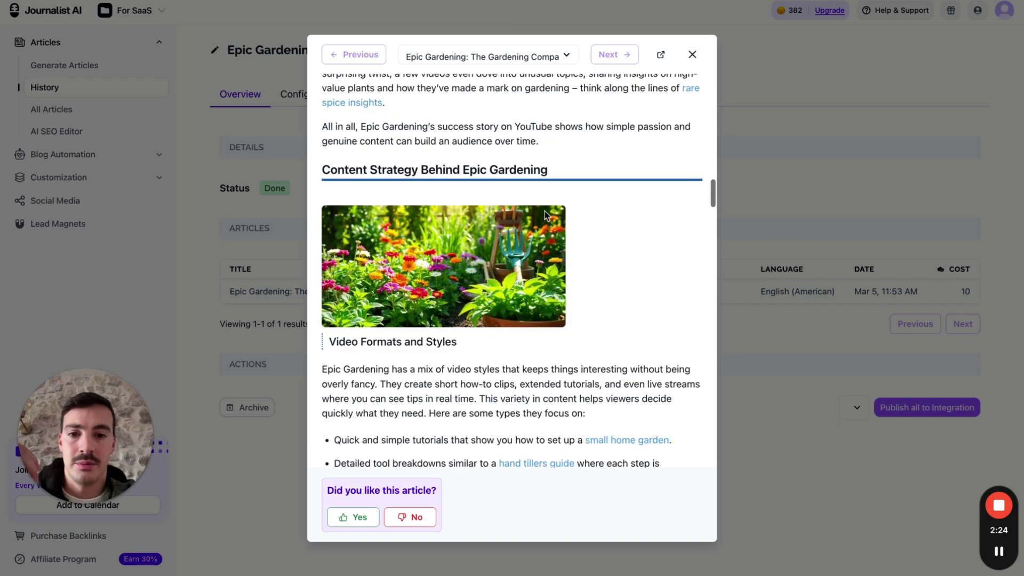
pyautogui.scroll(-10, 545, 215)
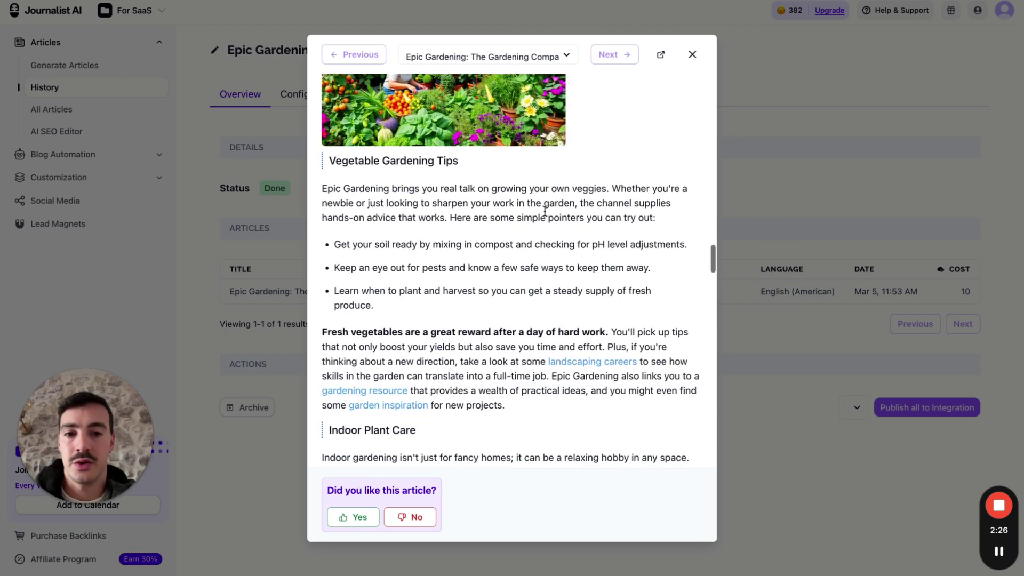
pyautogui.scroll(-15, 545, 342)
pyautogui.scroll(5, 545, 343)
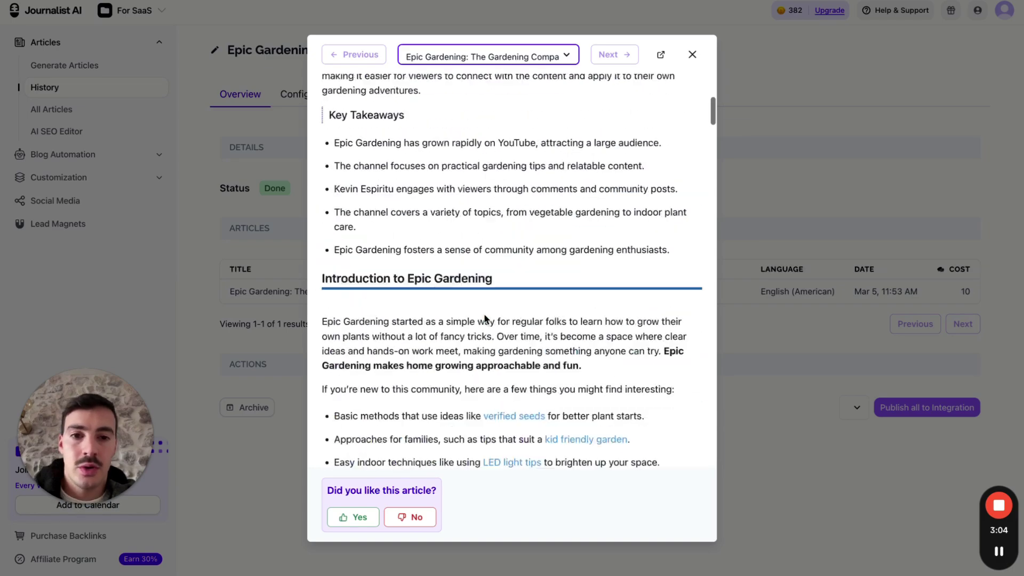
# - Go through the article again, examining the links and images in its body down to the community section's embedded video
pyautogui.scroll(5, 485, 318)
pyautogui.scroll(-12, 485, 317)
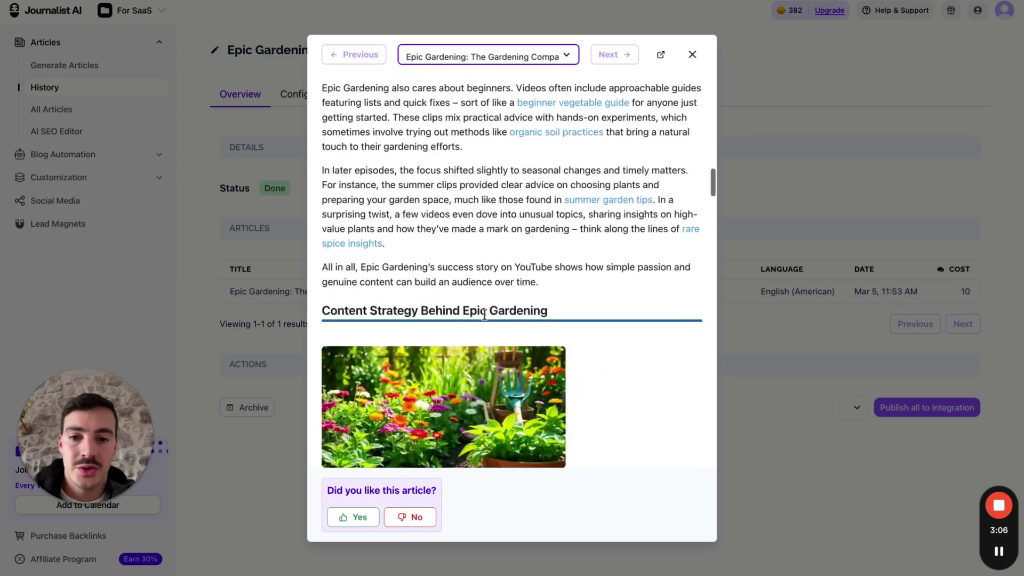
pyautogui.scroll(-2, 484, 315)
pyautogui.hotkey('ctrl', '-')
pyautogui.hotkey('ctrl', '-')
pyautogui.scroll(5, 501, 327)
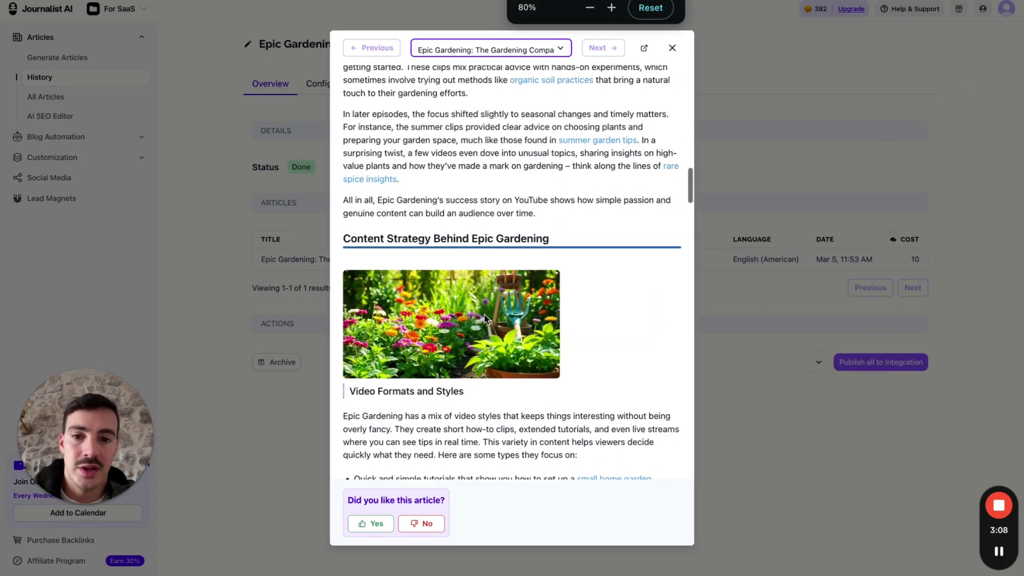
pyautogui.scroll(-6, 528, 344)
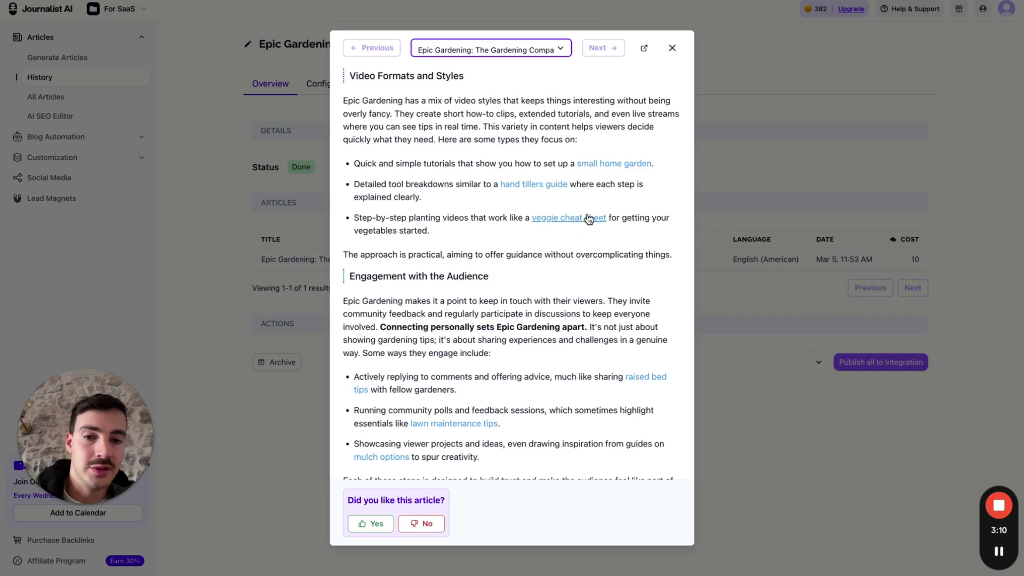
pyautogui.scroll(-15, 589, 218)
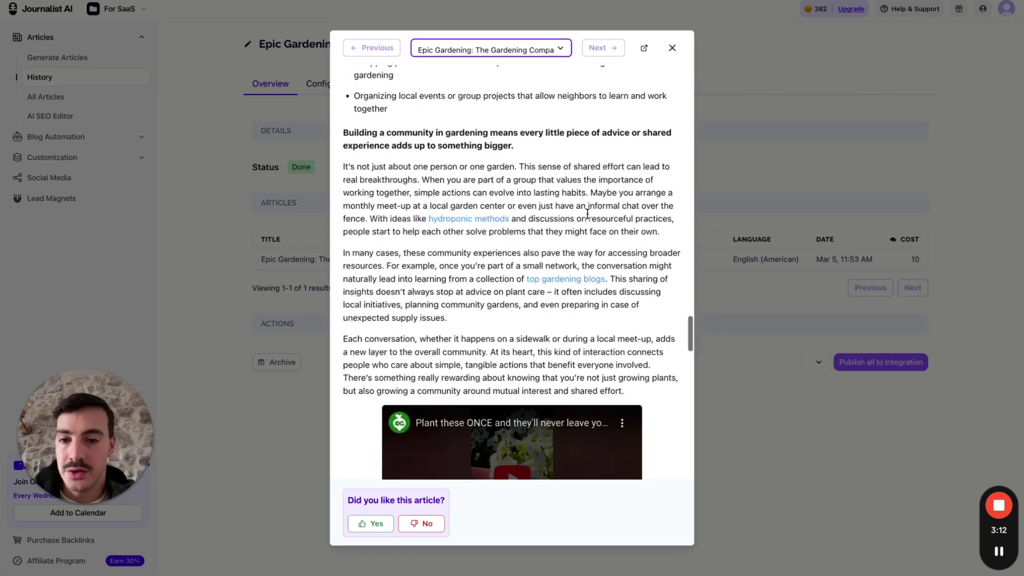
pyautogui.scroll(10, 588, 214)
pyautogui.scroll(10, 587, 214)
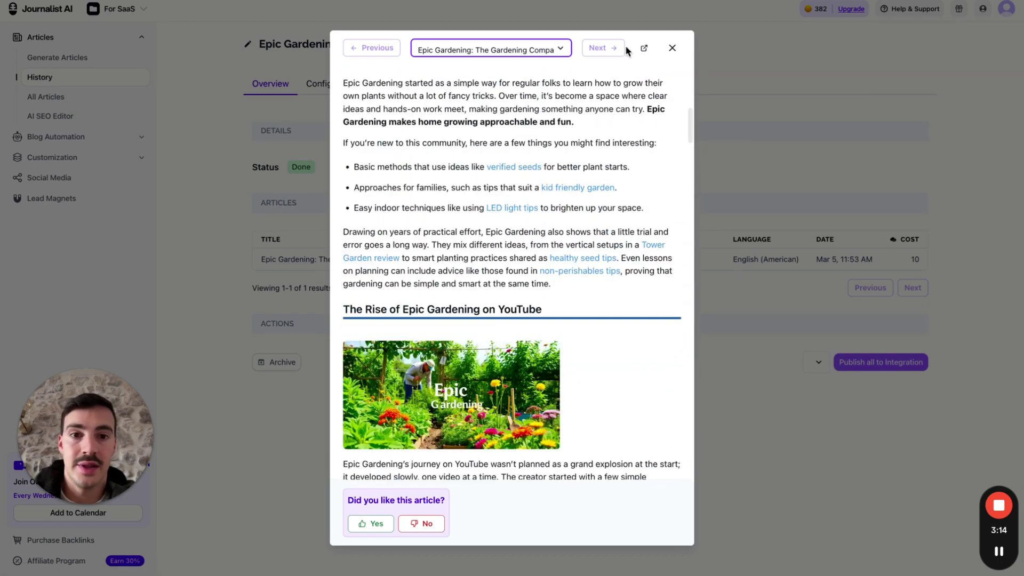
# - Close the article preview and open the Clean campaign from the Campaigns & AutoBlogs list
pyautogui.click(672, 48)
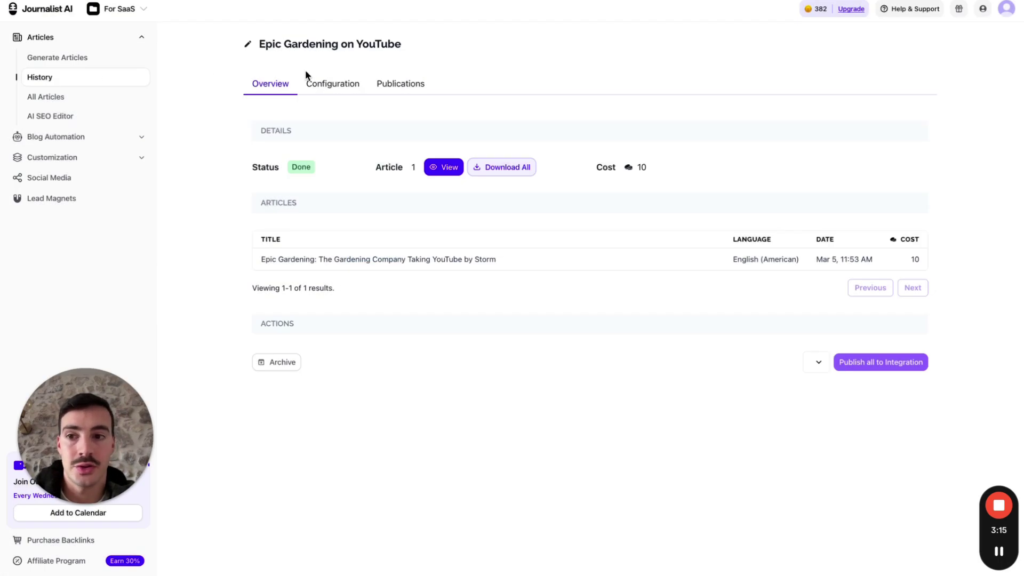
pyautogui.click(140, 140)
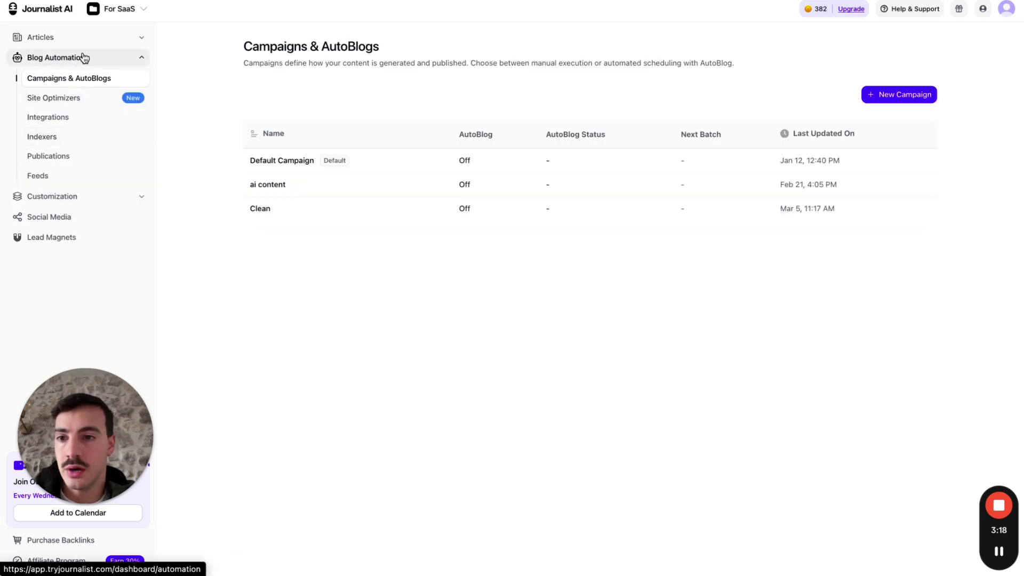
pyautogui.click(328, 212)
pyautogui.press('super+plus')
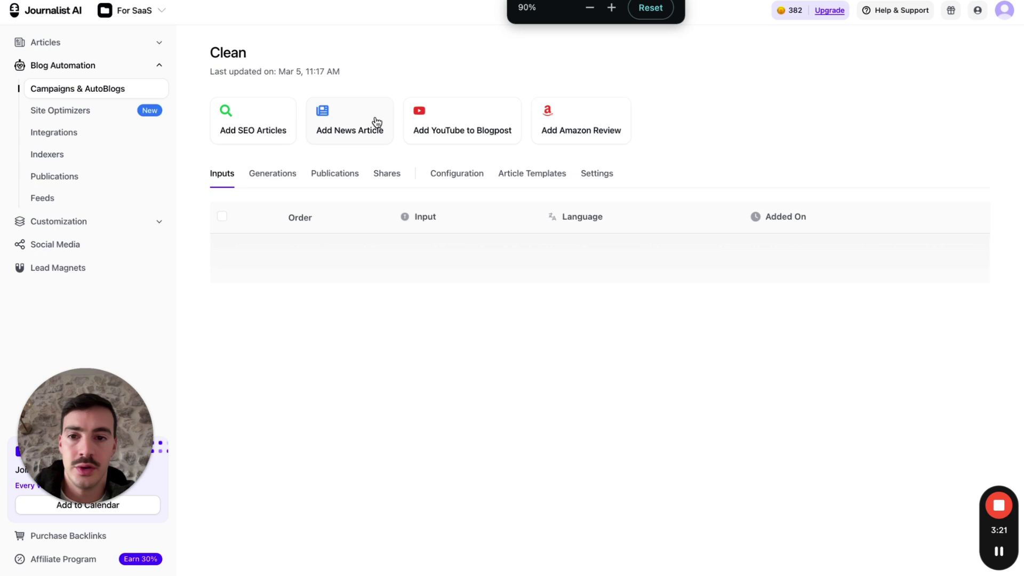
# - Start adding an SEO article to the Clean campaign with EpicGardening as its keyword
pyautogui.click(248, 105)
pyautogui.click(445, 287)
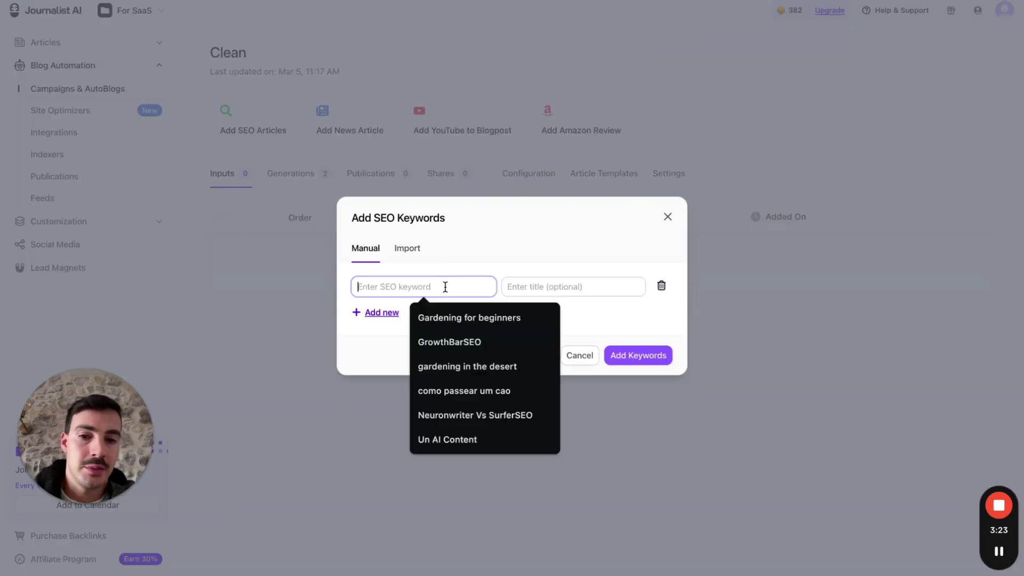
pyautogui.write('Epi')
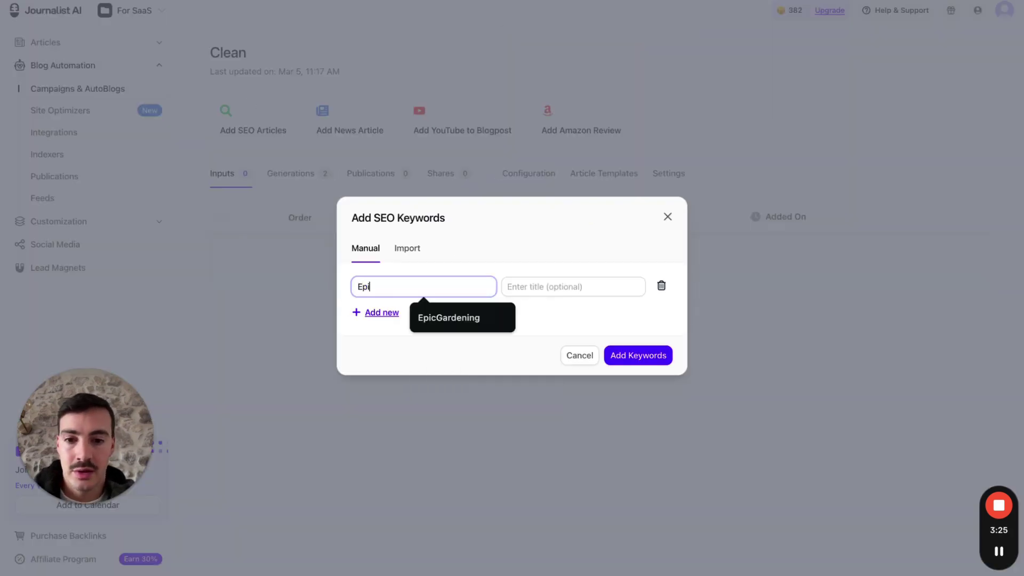
pyautogui.click(457, 319)
# - Title the article "Epic Gardening: The Gardening Company Taking YouTube by Storm" and add the keyword to the campaign
pyautogui.click(530, 288)
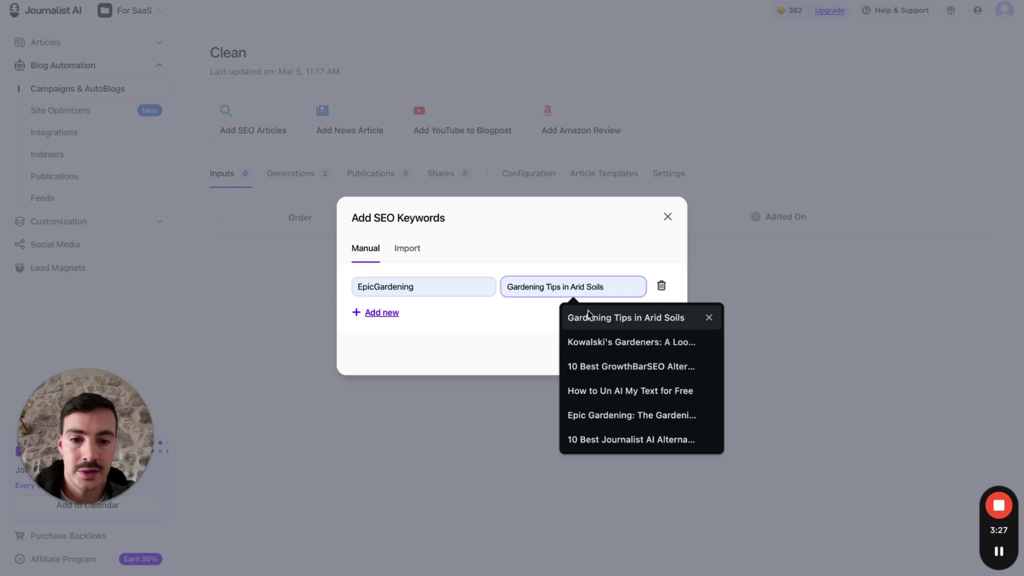
pyautogui.write('epi')
pyautogui.click(611, 327)
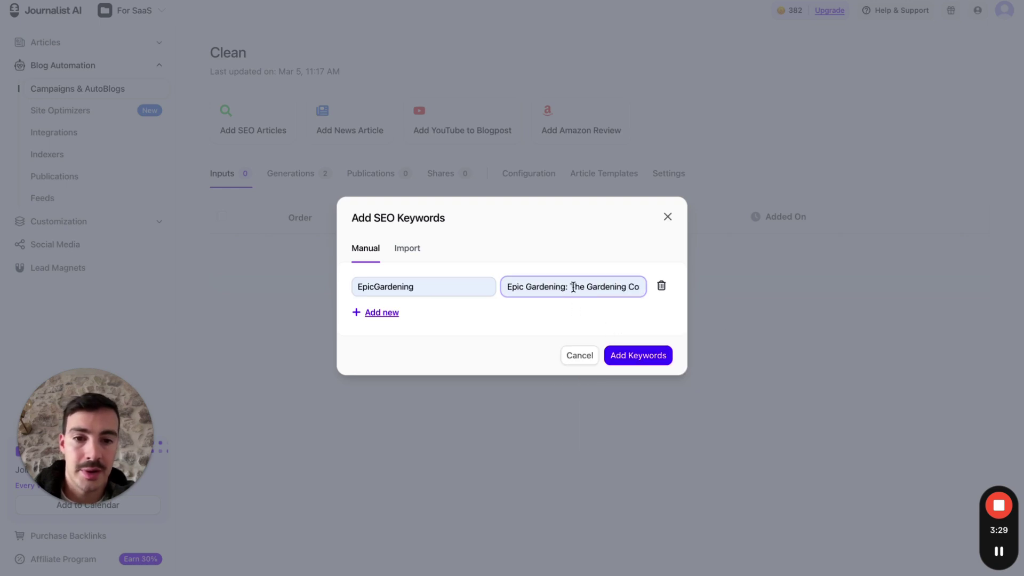
pyautogui.press('End')
pyautogui.press('Right')
pyautogui.press('Right')
pyautogui.press('Right')
pyautogui.press('Right')
pyautogui.press('Right')
pyautogui.press('Right')
pyautogui.press('Right')
pyautogui.press('Right')
pyautogui.press('Right')
pyautogui.press('Right')
pyautogui.press('Right')
pyautogui.press('Right')
pyautogui.press('Right')
pyautogui.press('Right')
pyautogui.press('Right')
pyautogui.press('Right')
pyautogui.press('Right')
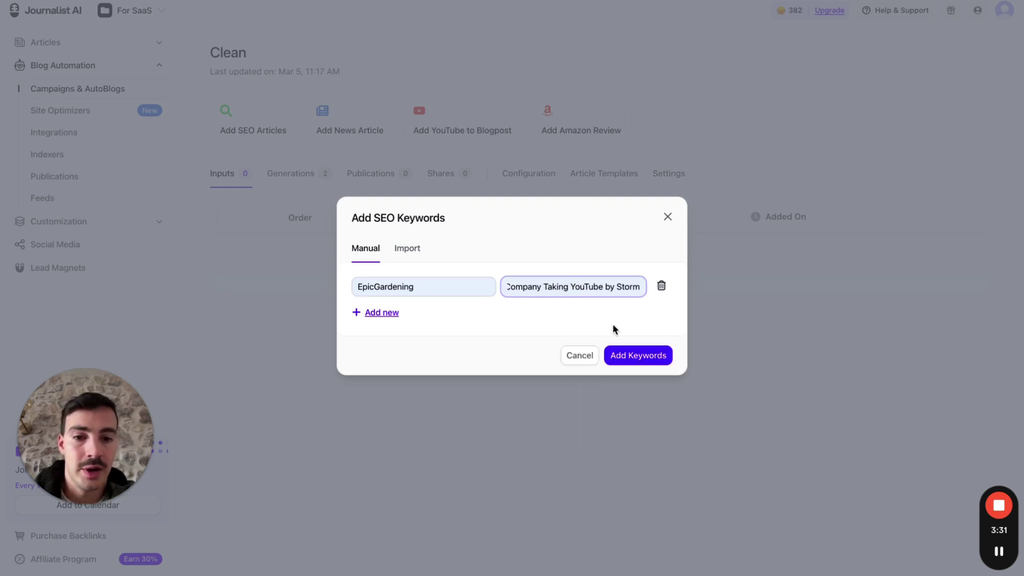
pyautogui.click(636, 355)
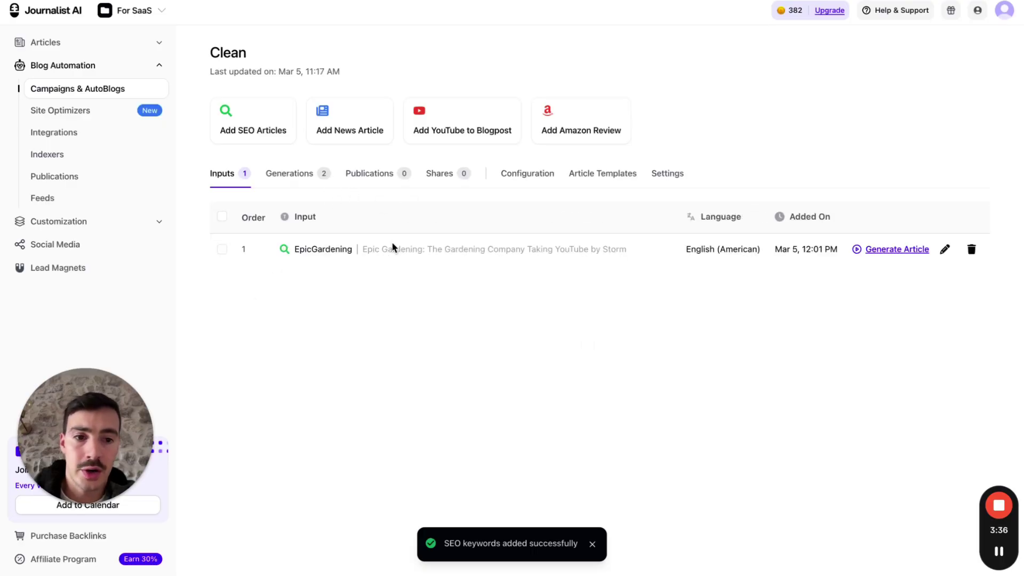
# - In the EpicGardening article's advanced content settings, enter the context description "this is a press release for this company called EpicGardening"
pyautogui.click(946, 251)
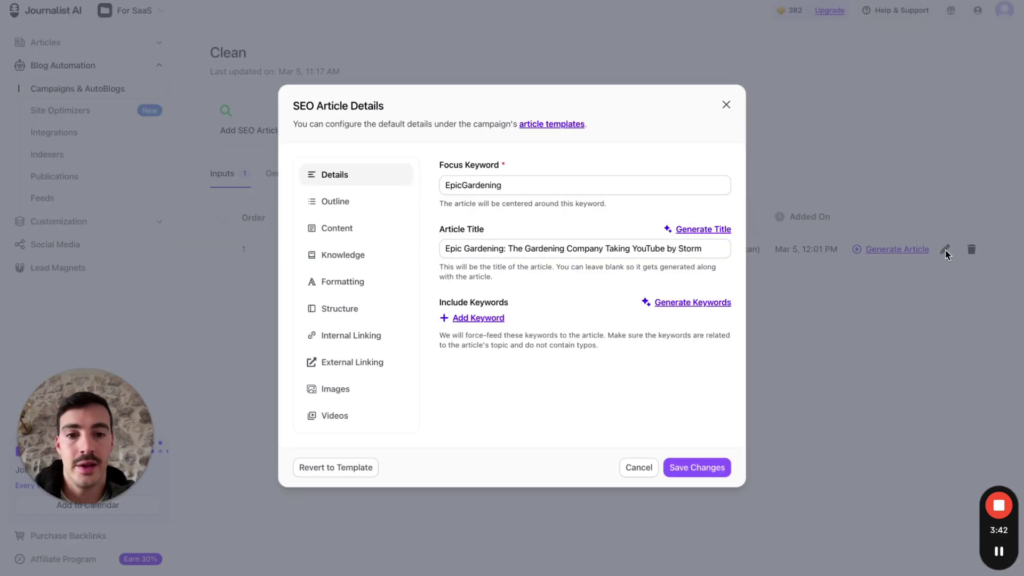
pyautogui.click(373, 211)
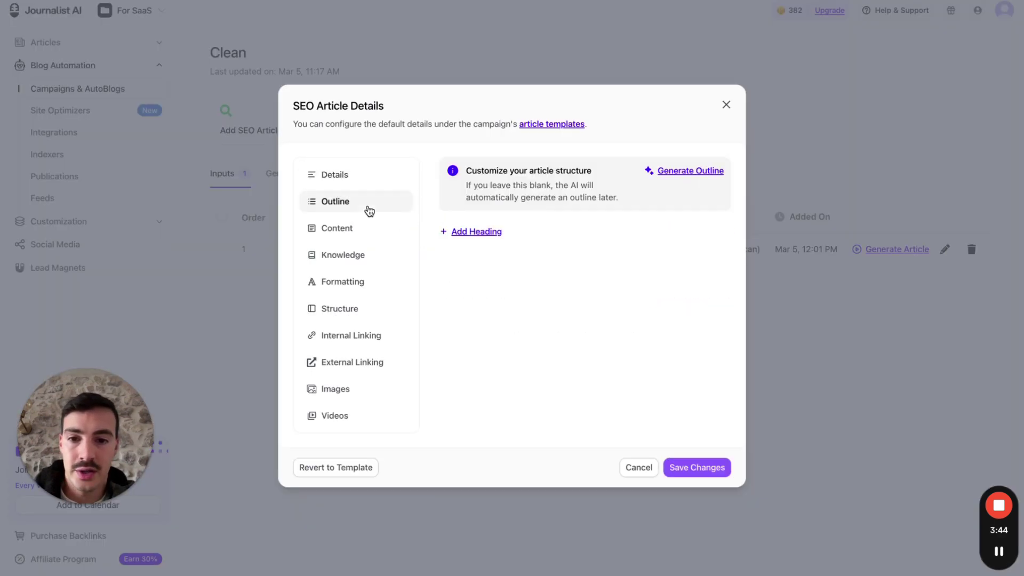
pyautogui.click(368, 226)
pyautogui.scroll(-1, 485, 448)
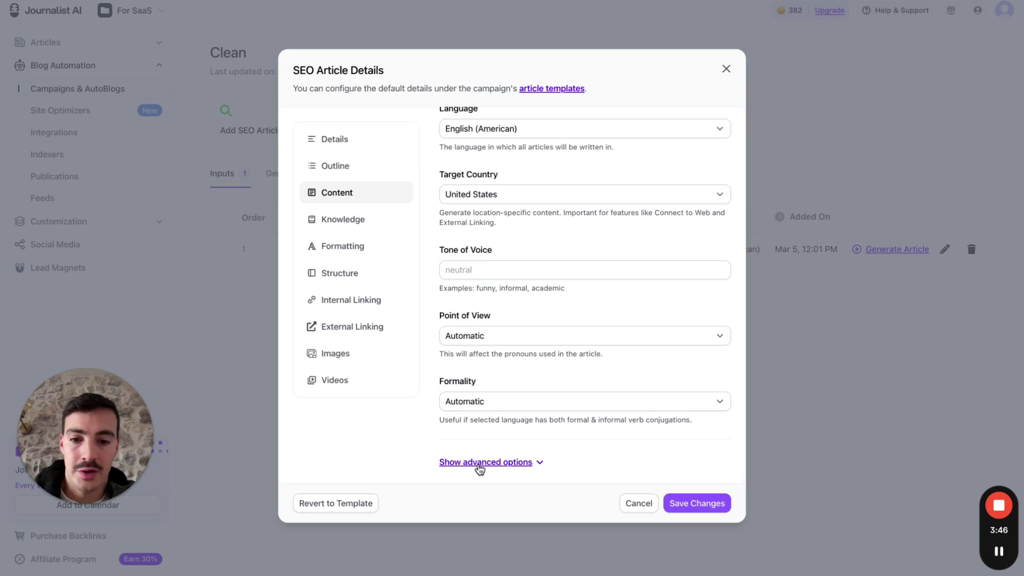
pyautogui.click(480, 463)
pyautogui.click(510, 235)
pyautogui.write('this is a press release for this company called EpicGardening')
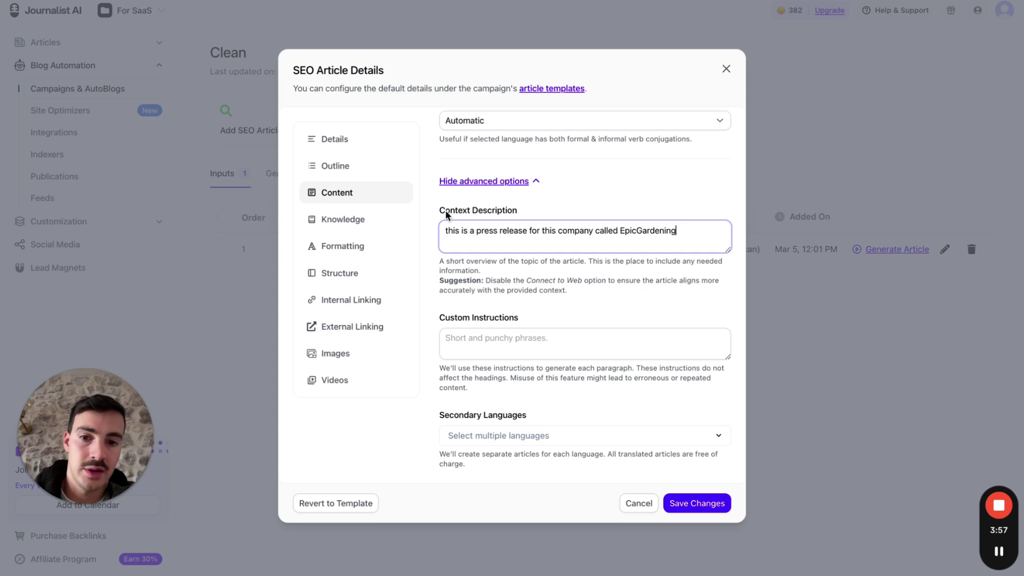
pyautogui.moveTo(446, 212); pyautogui.dragTo(489, 212)
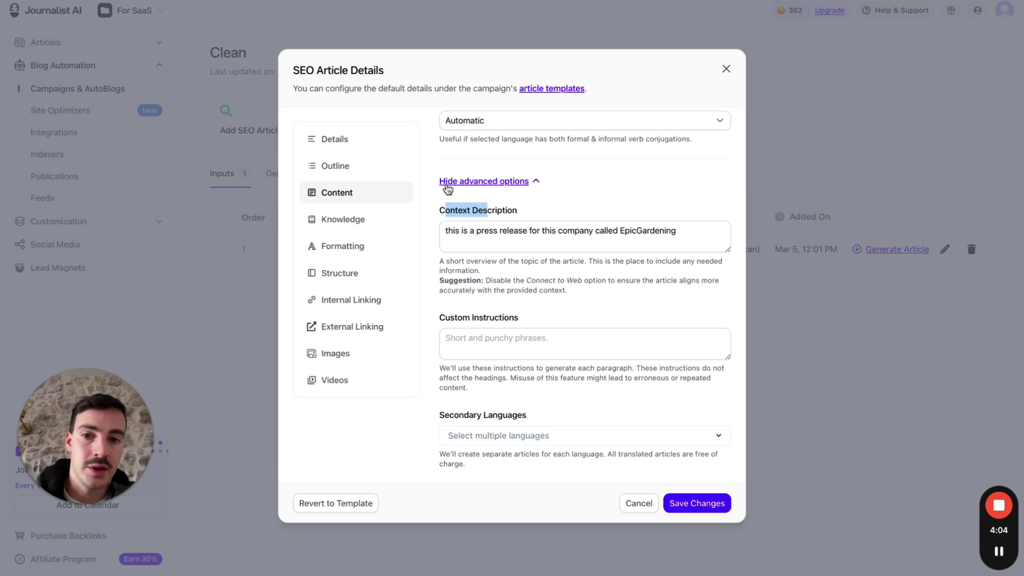
# - Review the article's video, image, external linking and internal linking settings, including the image count and image provider options
pyautogui.click(383, 382)
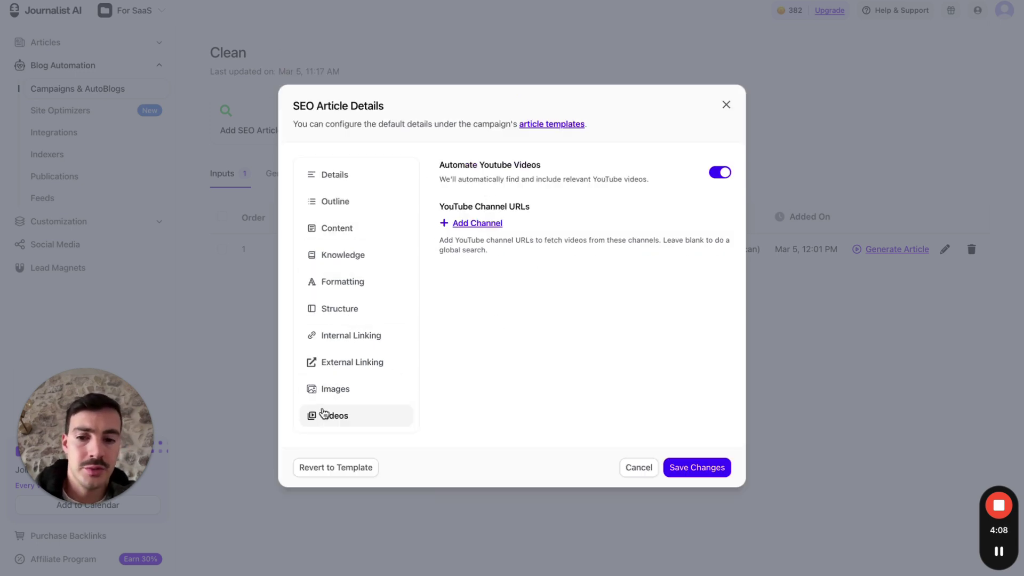
pyautogui.click(329, 393)
pyautogui.click(497, 283)
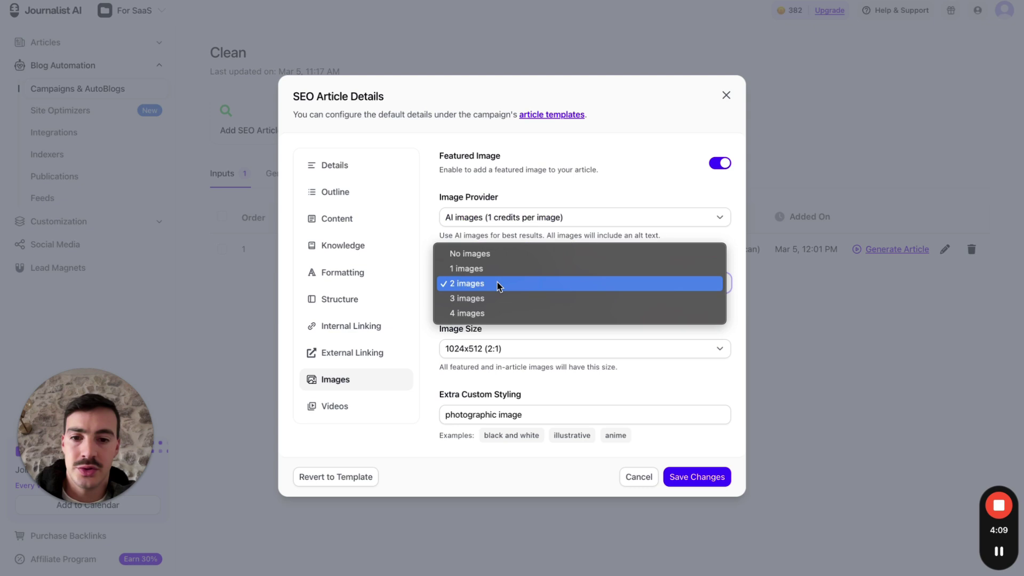
pyautogui.click(534, 220)
pyautogui.click(535, 219)
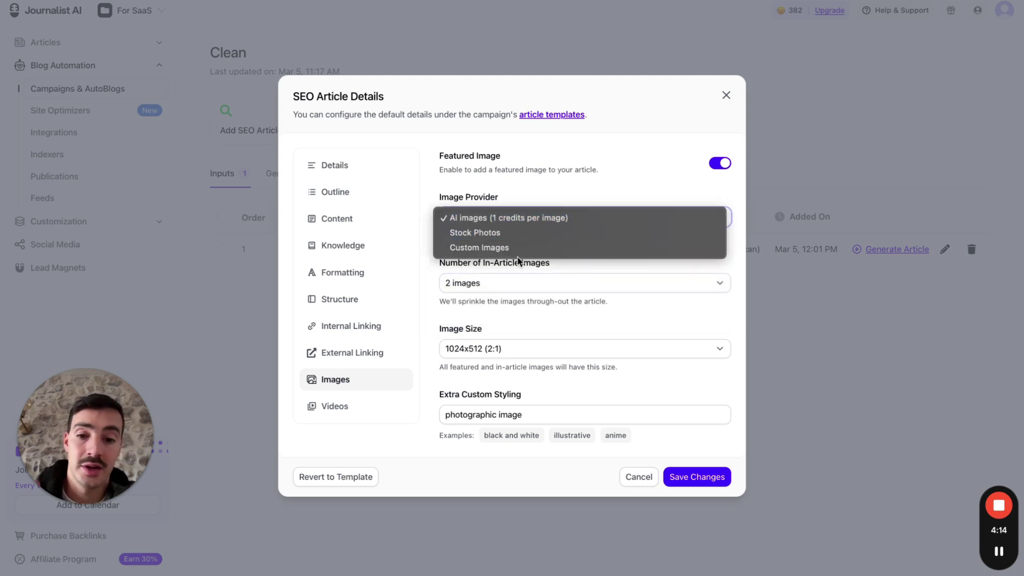
pyautogui.click(526, 184)
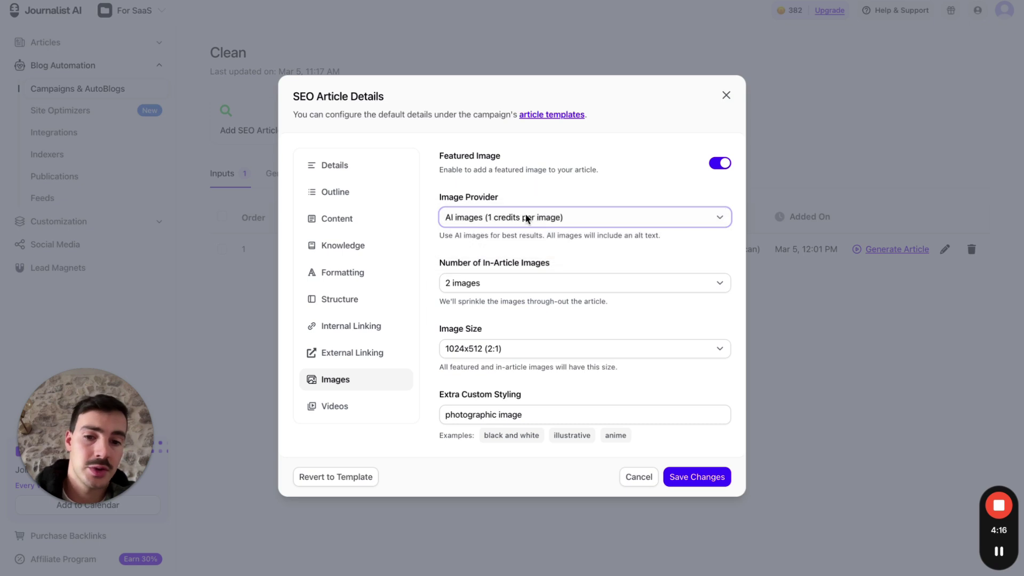
pyautogui.moveTo(549, 411); pyautogui.dragTo(416, 407)
pyautogui.click(368, 353)
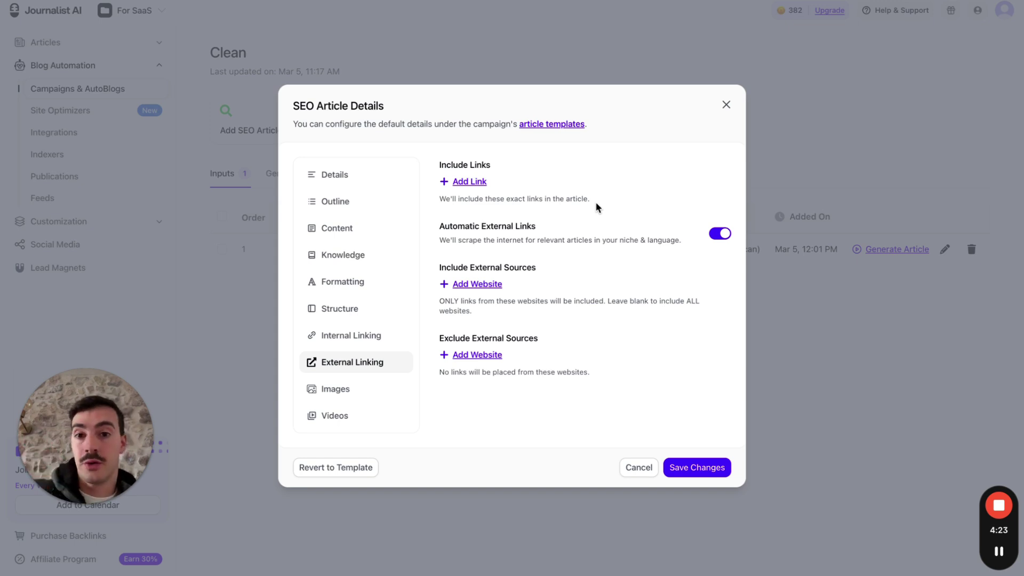
pyautogui.click(350, 333)
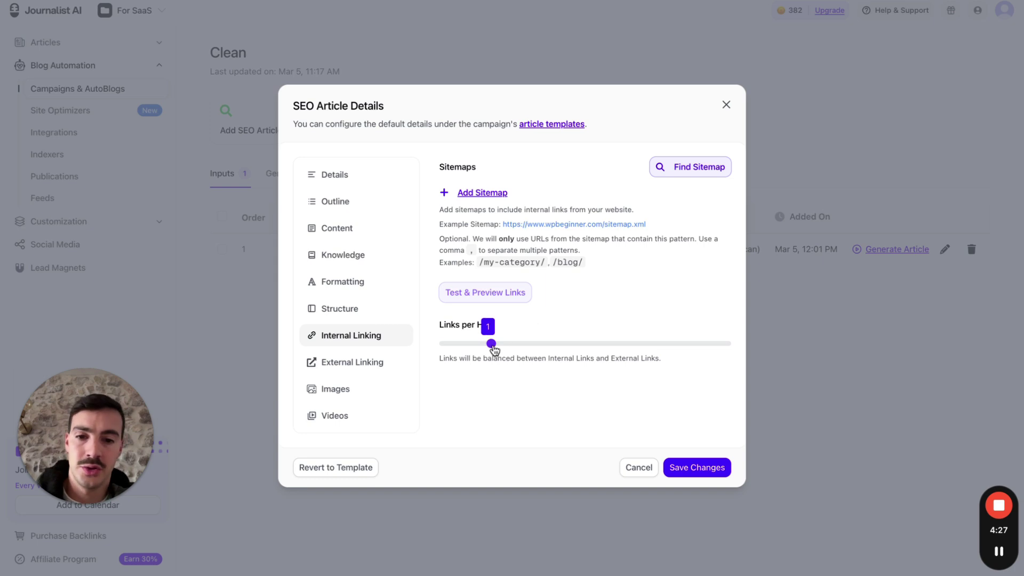
# - Turn off the Conclusion and FAQs sections in the article's structure settings, keeping the article size at Medium (5-8 headings)
pyautogui.click(358, 315)
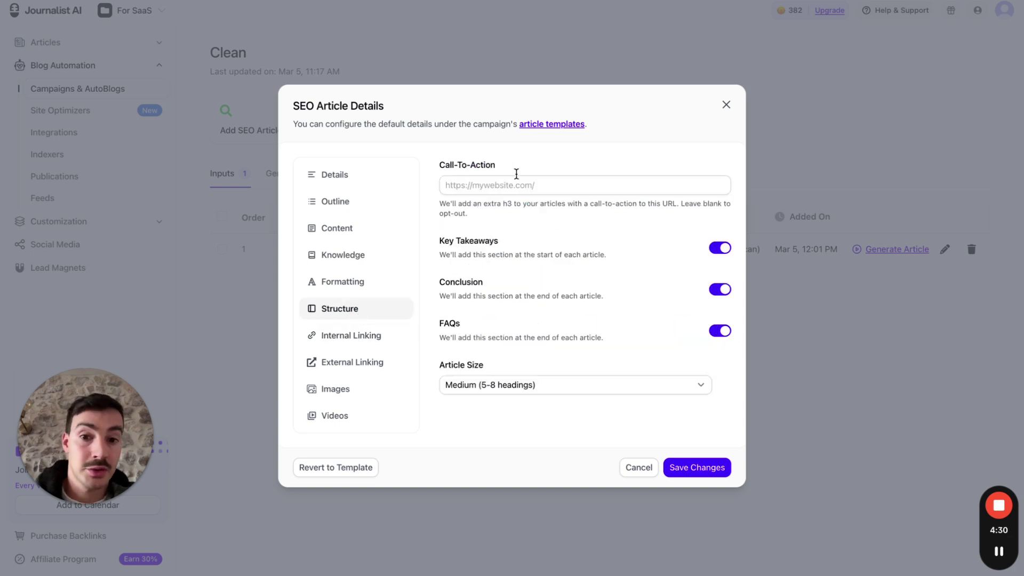
pyautogui.moveTo(435, 165); pyautogui.dragTo(514, 164)
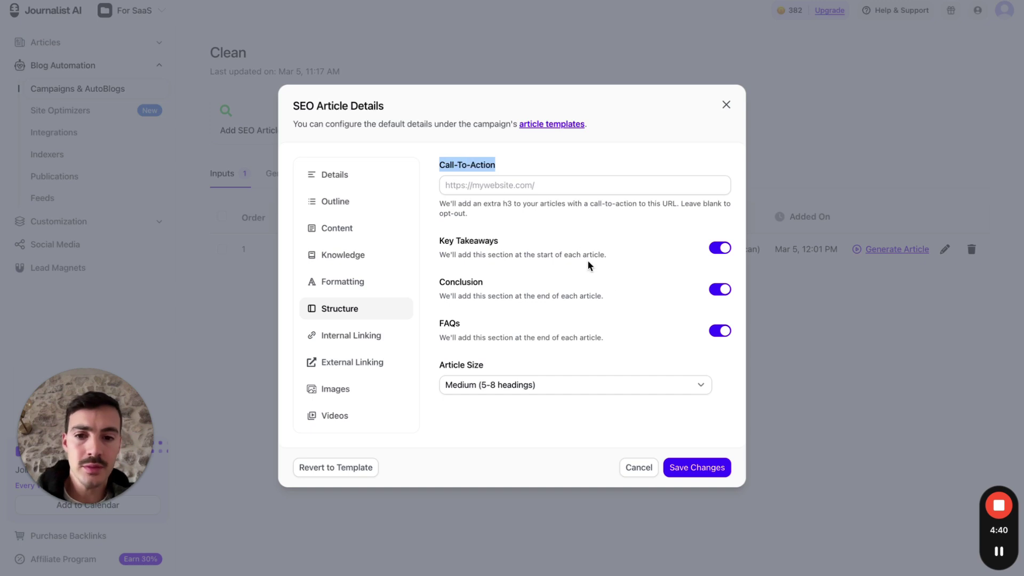
pyautogui.click(721, 290)
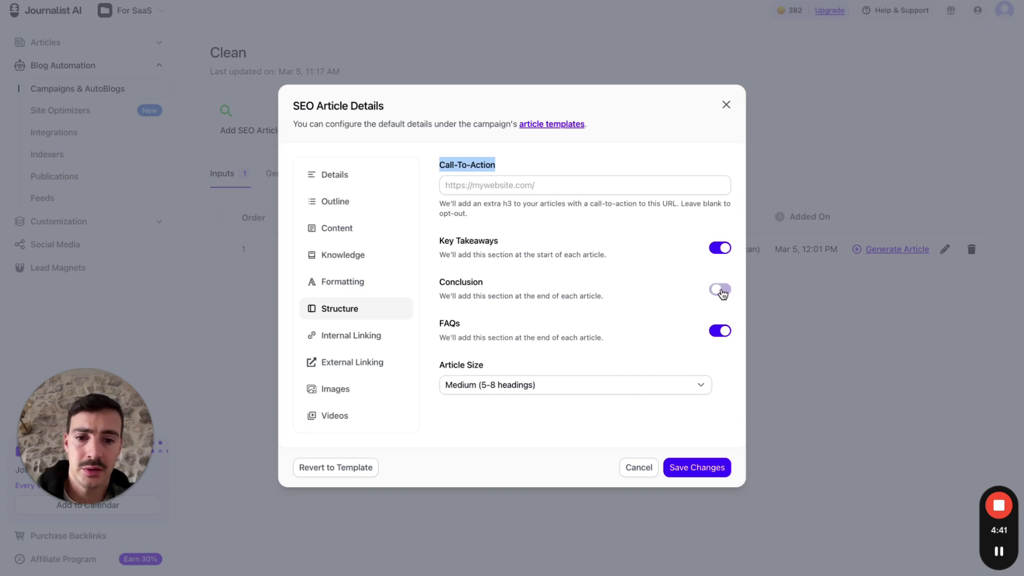
pyautogui.click(720, 331)
pyautogui.click(624, 384)
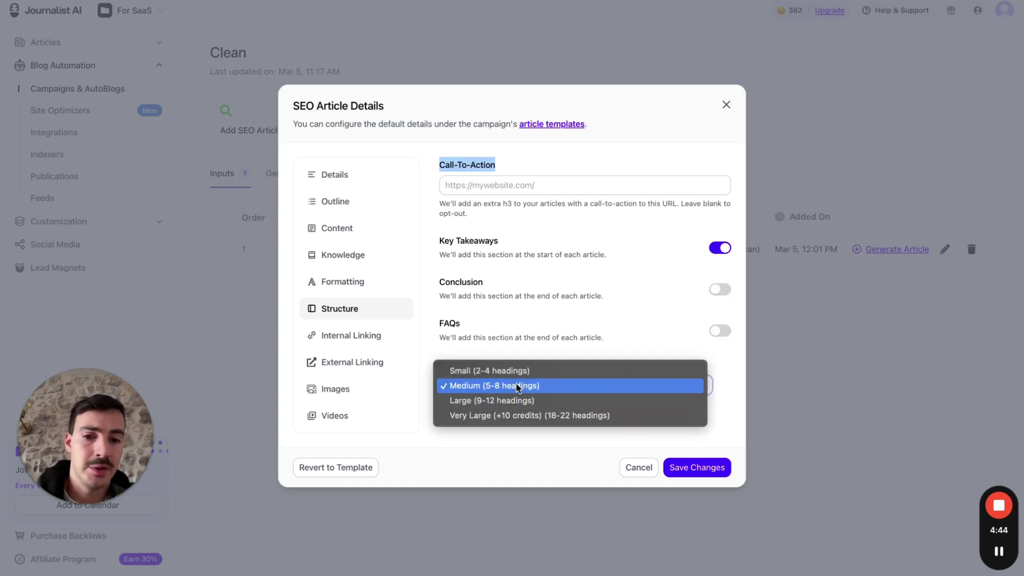
pyautogui.press('Escape')
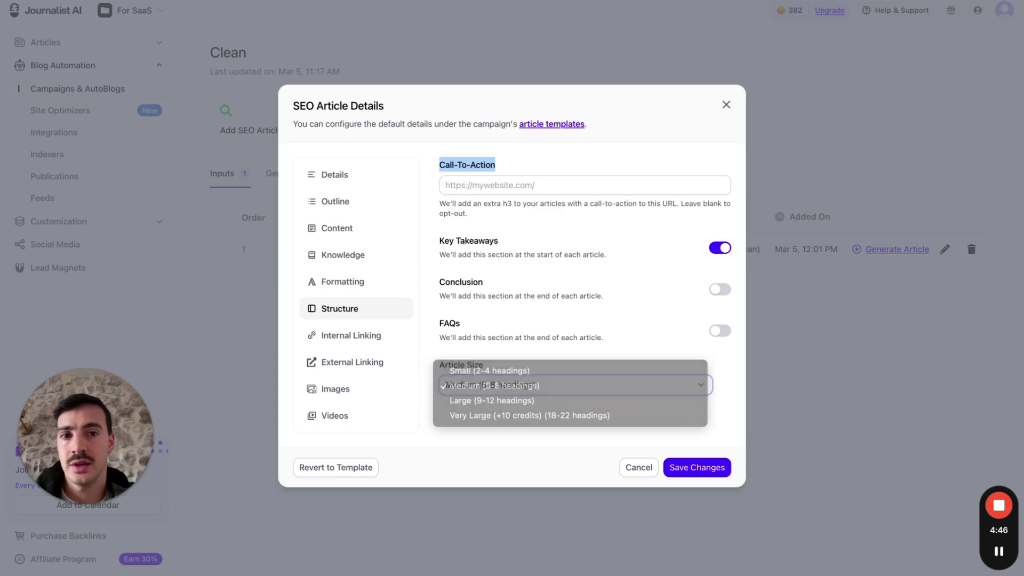
# - Look through the AP, The Globe and Mail and Barchart home pages, and return to the article size options in Journalist AI
pyautogui.hotkey('ctrl', 'Tab')
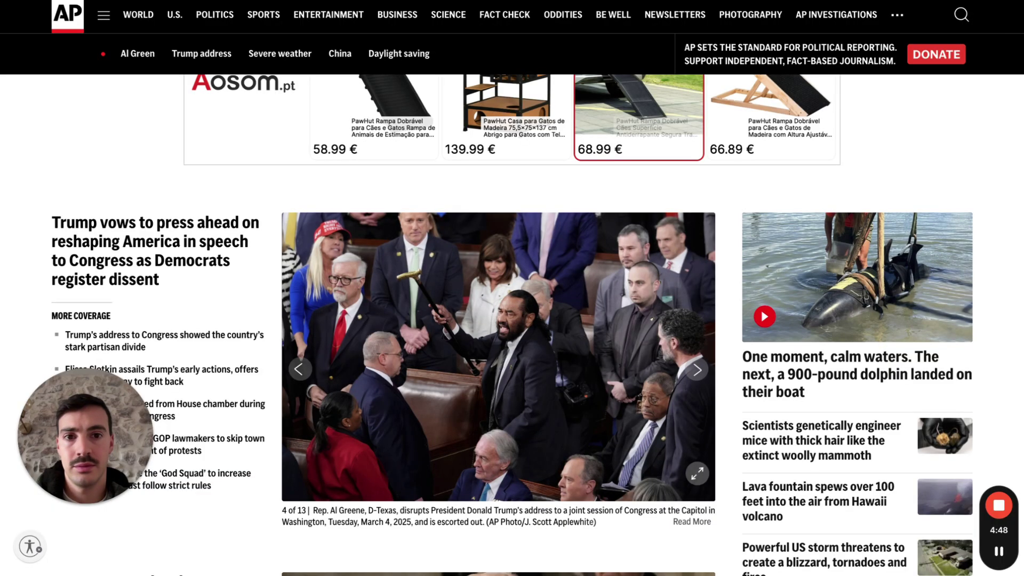
pyautogui.hotkey('ctrl', 'Tab')
pyautogui.hotkey('ctrl', 'Tab')
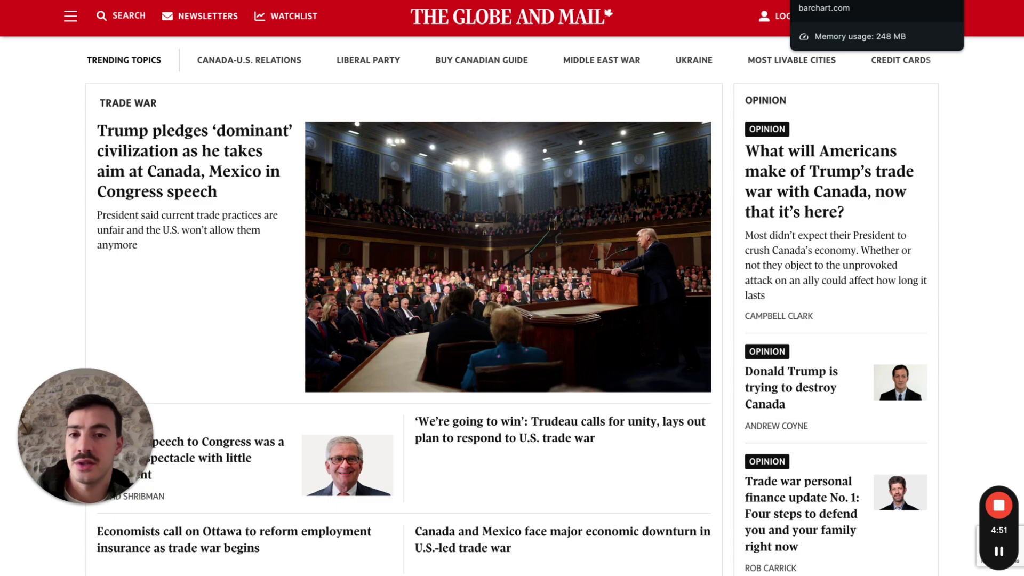
pyautogui.hotkey('ctrl', 'Tab')
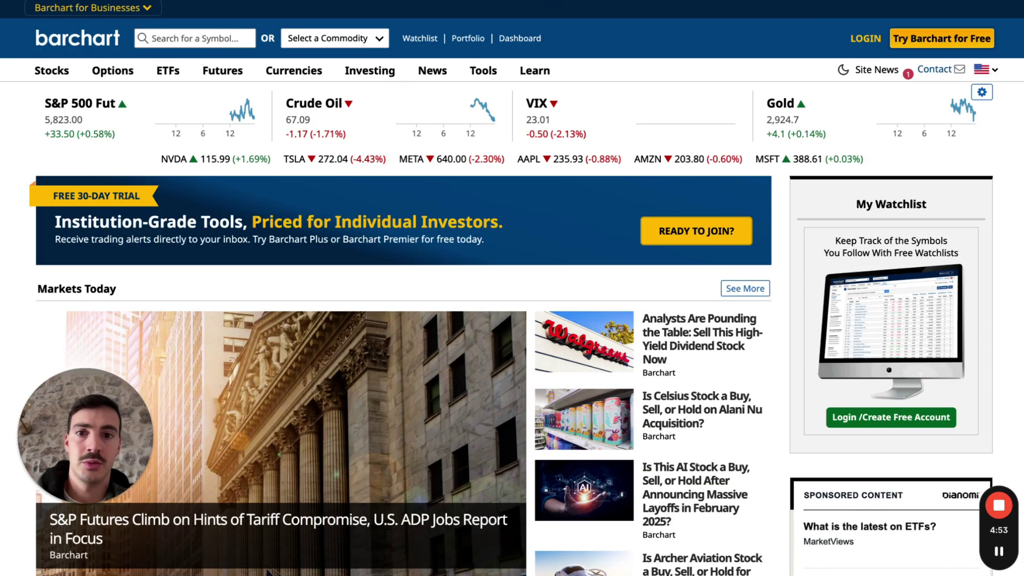
pyautogui.hotkey('ctrl', 'Tab')
pyautogui.click(544, 385)
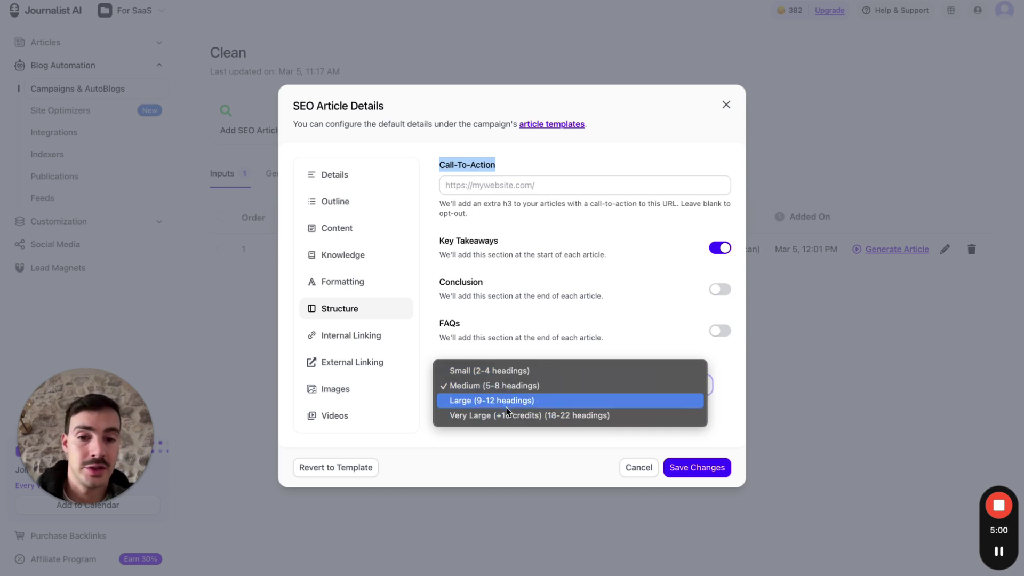
pyautogui.click(539, 298)
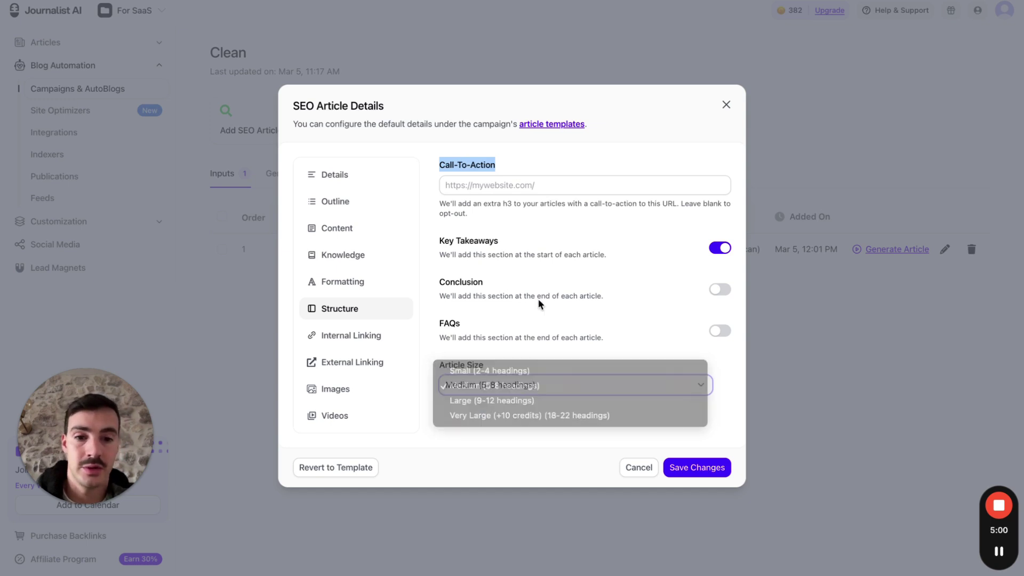
# - Turn off Tables and Quotes in the article's formatting settings
pyautogui.click(340, 283)
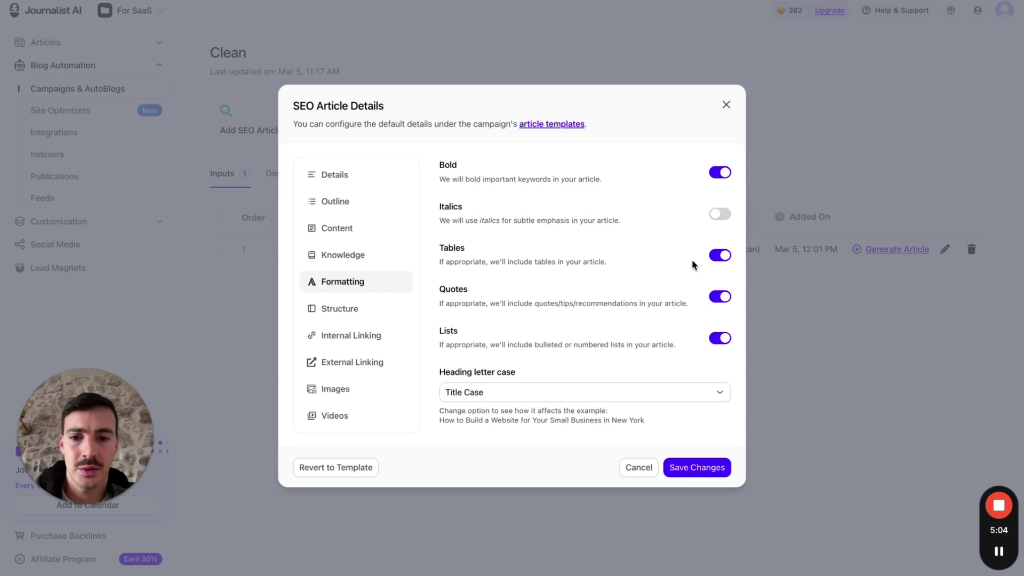
pyautogui.click(719, 258)
pyautogui.click(723, 300)
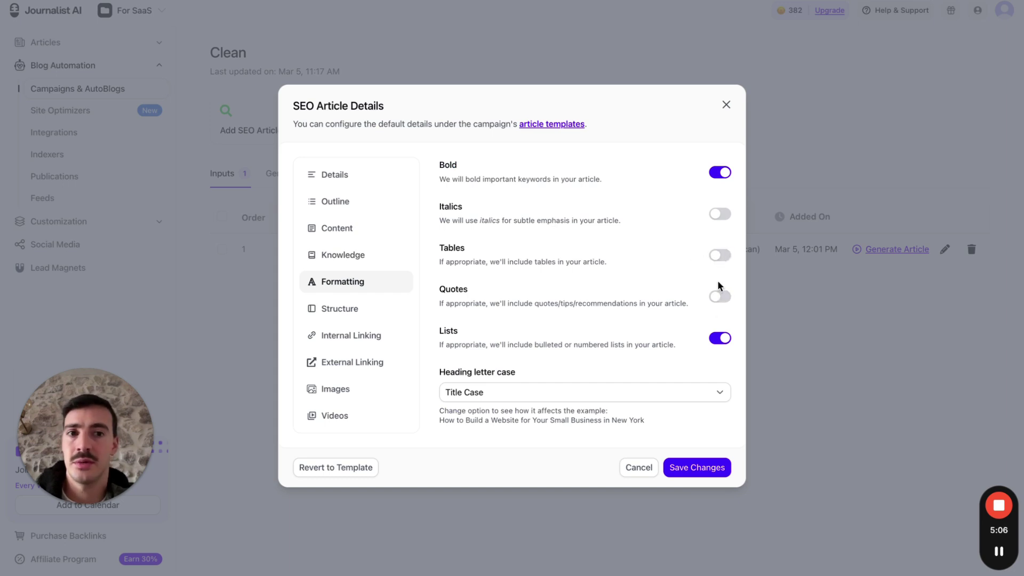
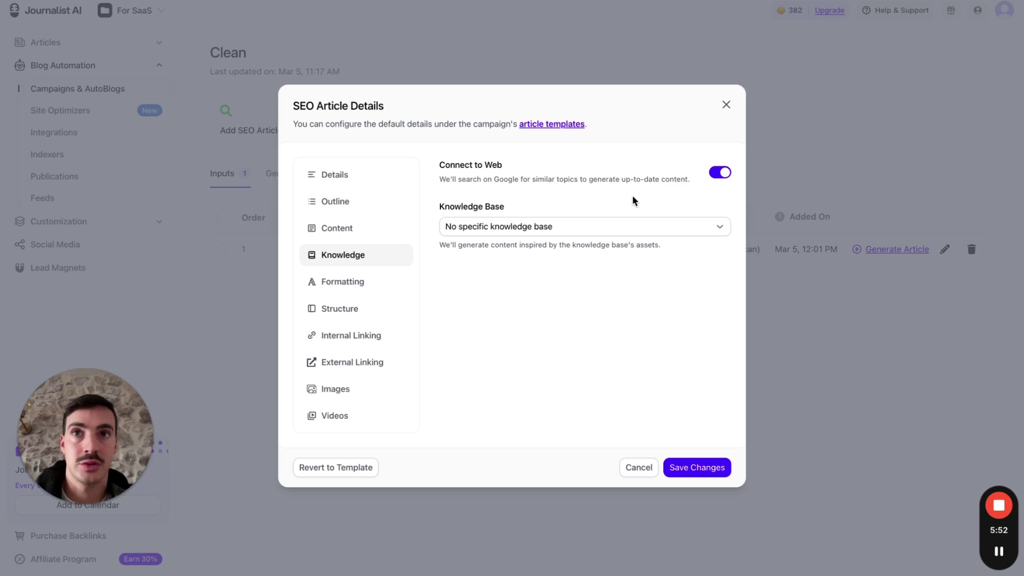
# - Check the context description in the article's advanced content options
pyautogui.click(342, 228)
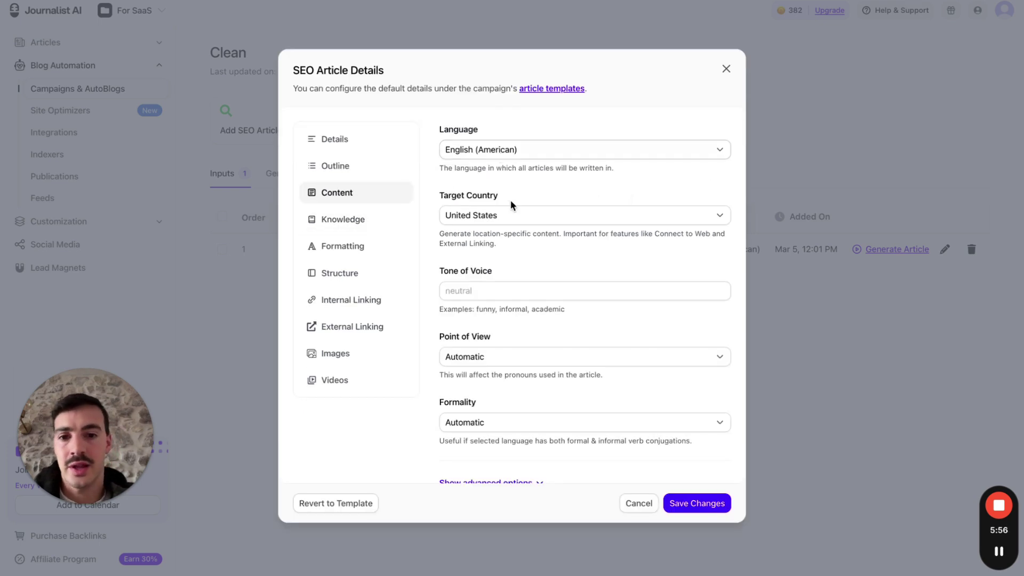
pyautogui.scroll(-1, 512, 202)
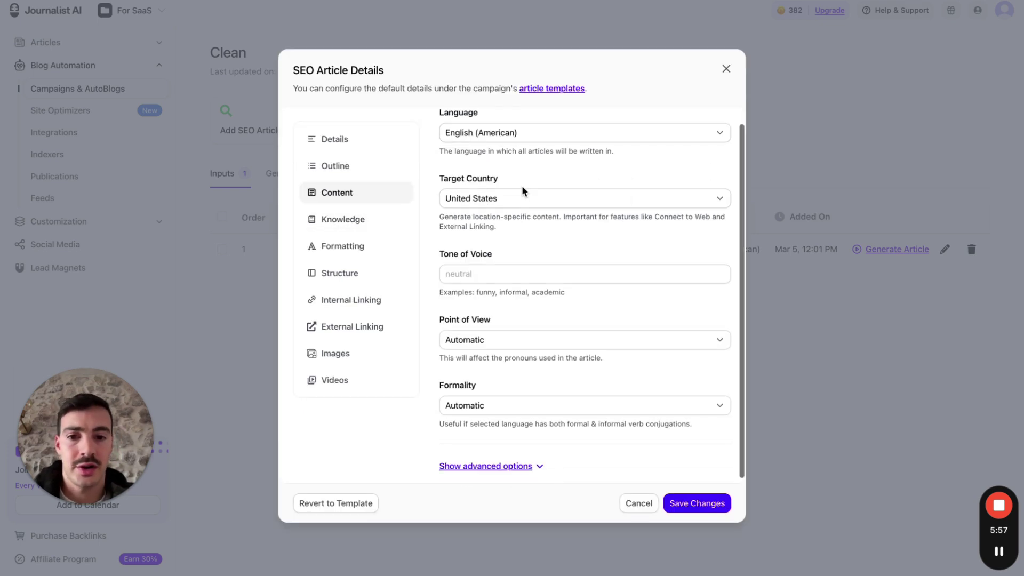
pyautogui.click(510, 462)
pyautogui.click(694, 235)
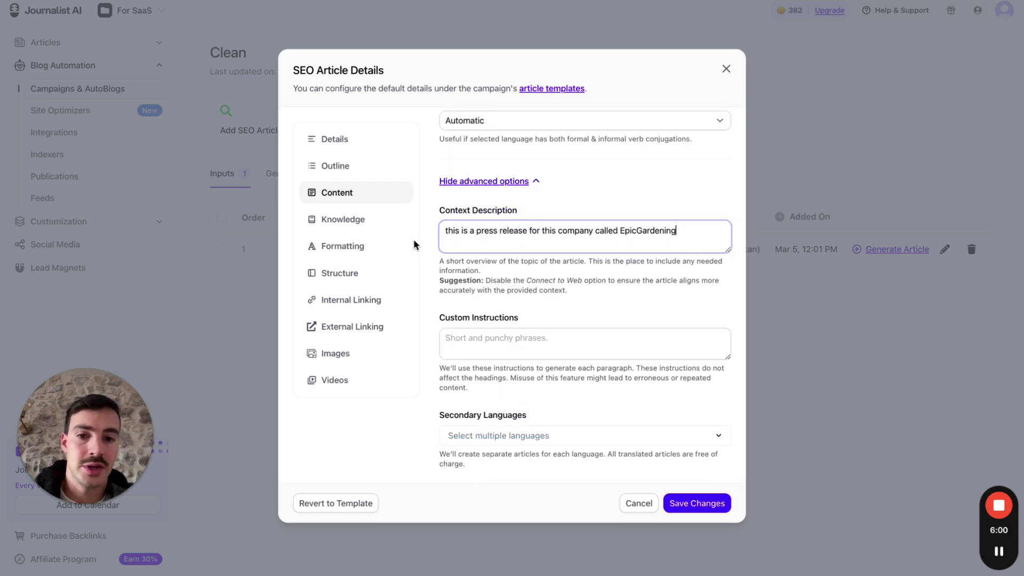
# - Generate a heading outline for the EpicGardening article, review it, and save and close the article details
pyautogui.click(356, 174)
pyautogui.click(689, 172)
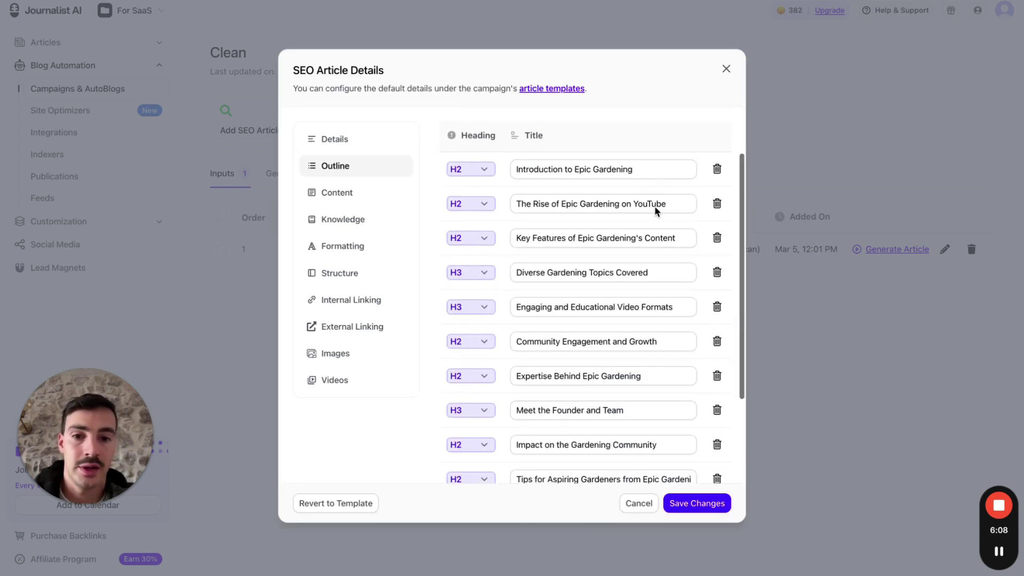
pyautogui.scroll(-3, 655, 206)
pyautogui.scroll(1, 661, 290)
pyautogui.tripleClick(660, 290)
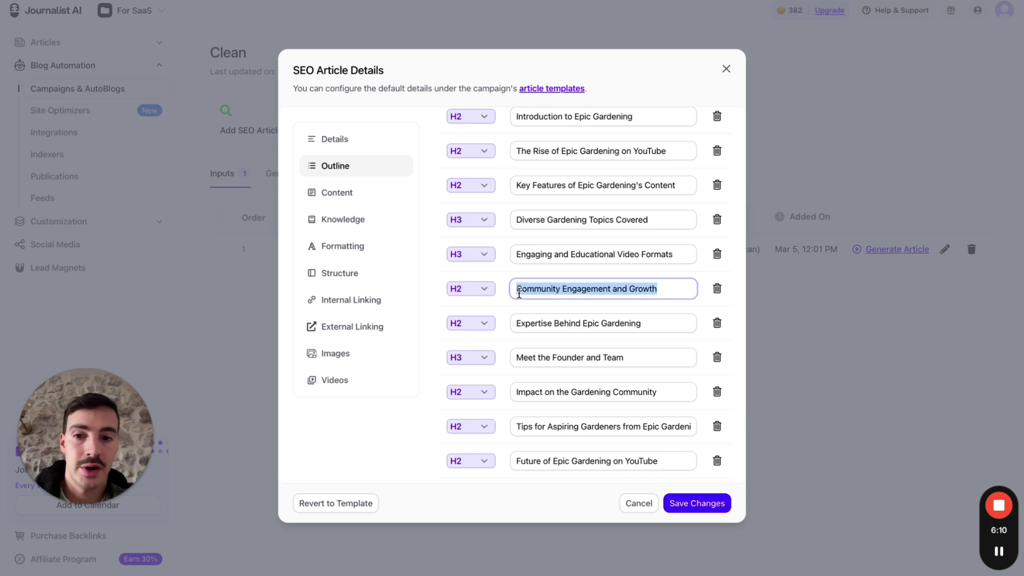
pyautogui.scroll(3, 660, 290)
pyautogui.click(376, 149)
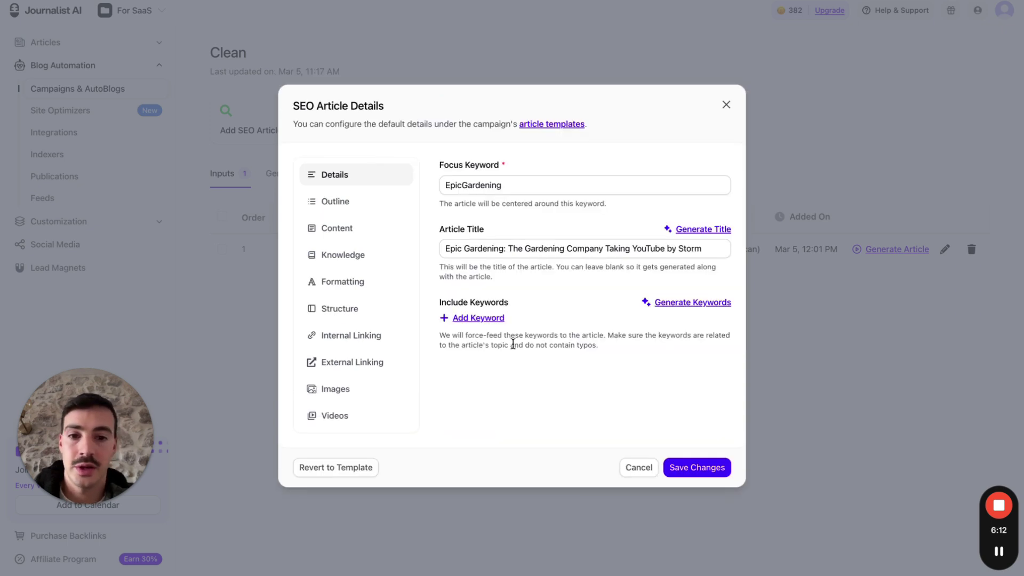
pyautogui.click(699, 474)
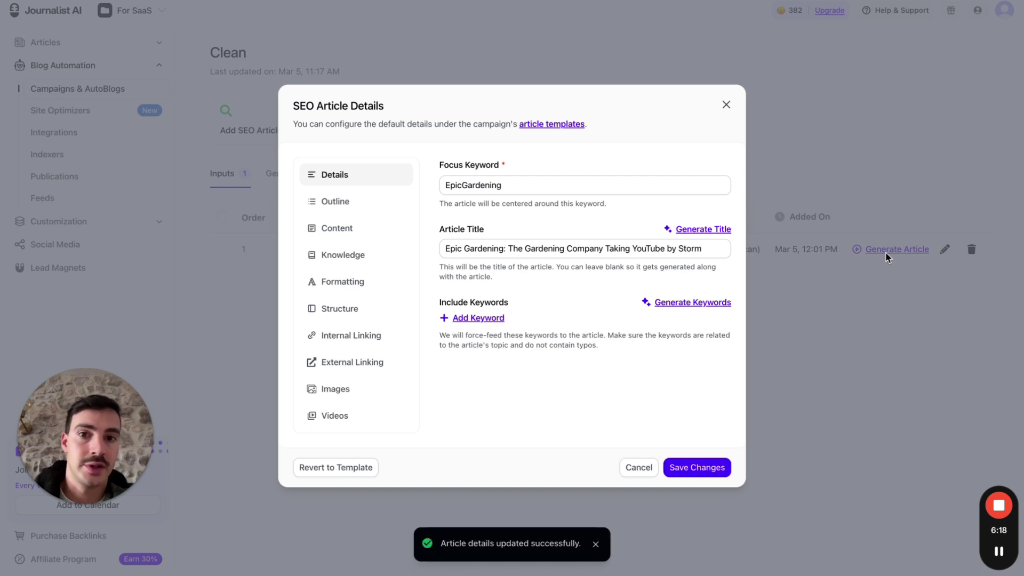
pyautogui.click(727, 105)
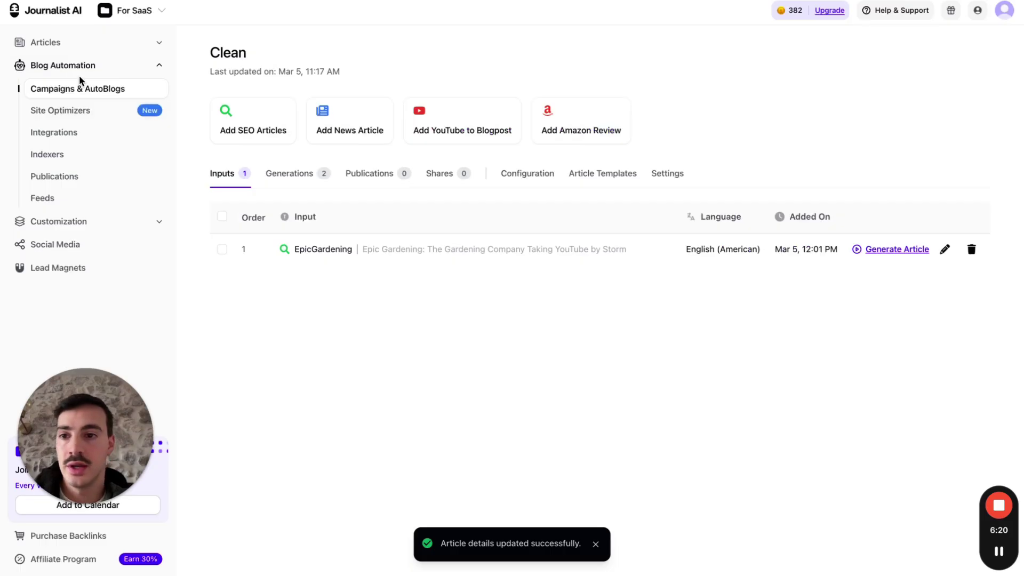
# - Open the article preview of the "Epic Gardening on YouTube" batch from the article history
pyautogui.click(64, 46)
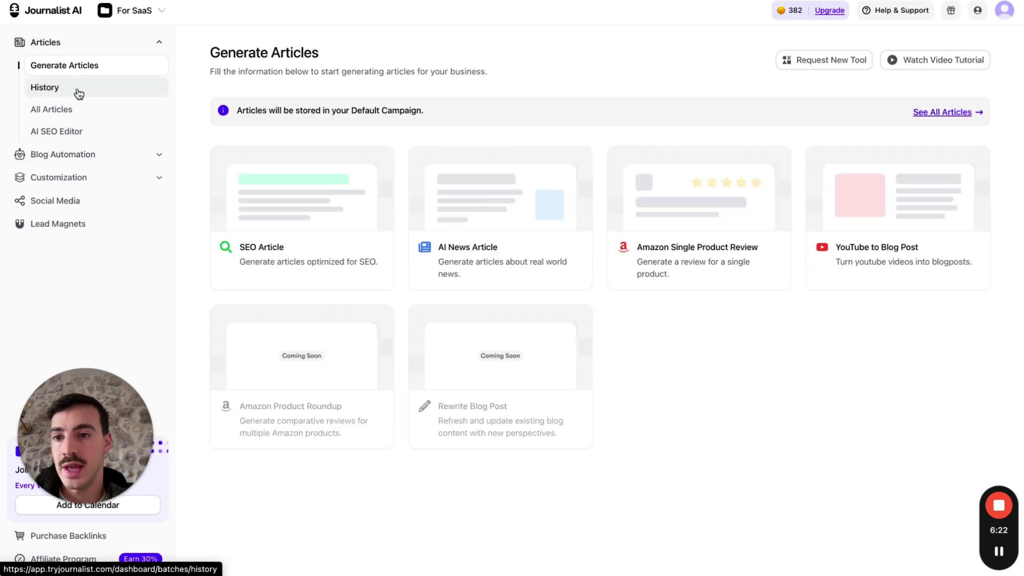
pyautogui.click(77, 89)
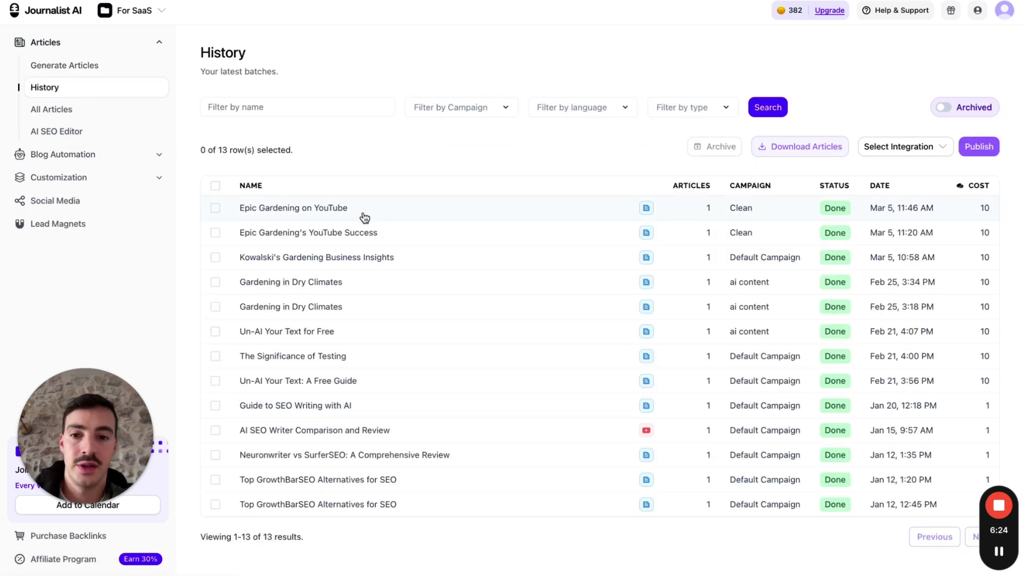
pyautogui.click(436, 205)
pyautogui.click(439, 189)
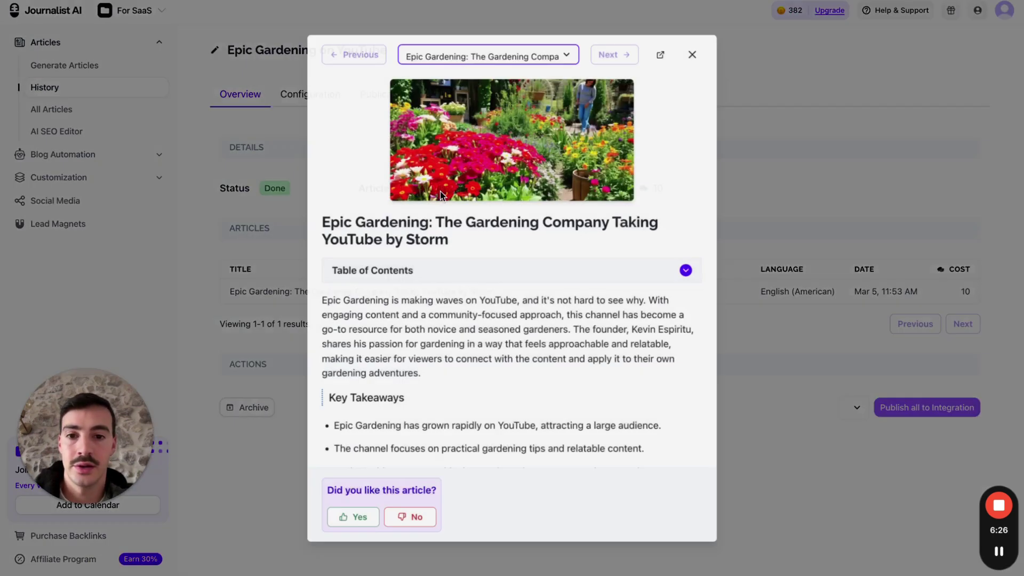
# - Read through the generated Epic Gardening article, examining its key takeaways, images, links, section headings and conclusion
pyautogui.scroll(-2, 514, 298)
pyautogui.scroll(-2, 514, 298)
pyautogui.hotkey('ctrl', '-')
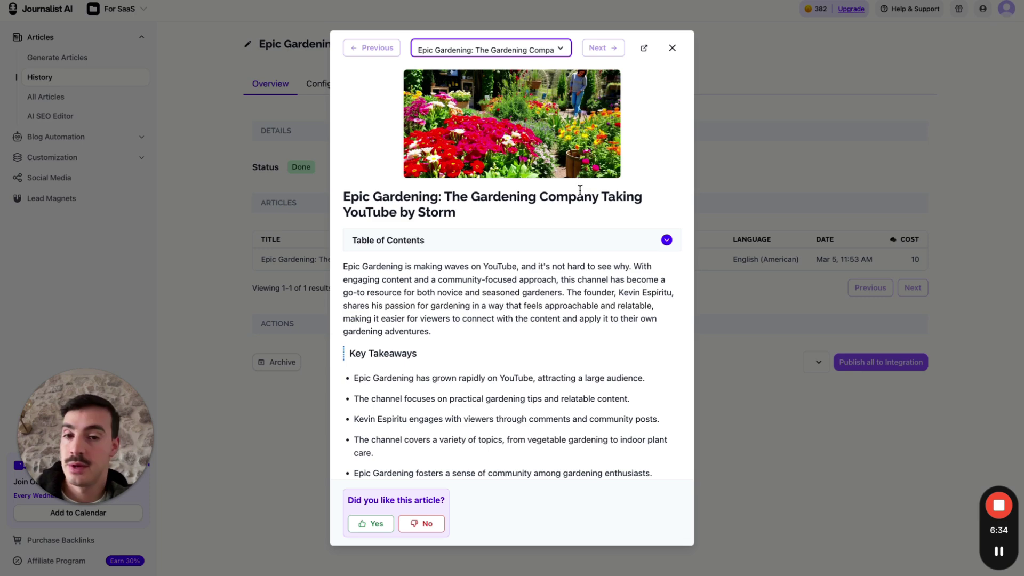
pyautogui.scroll(-1, 554, 158)
pyautogui.scroll(-10, 555, 158)
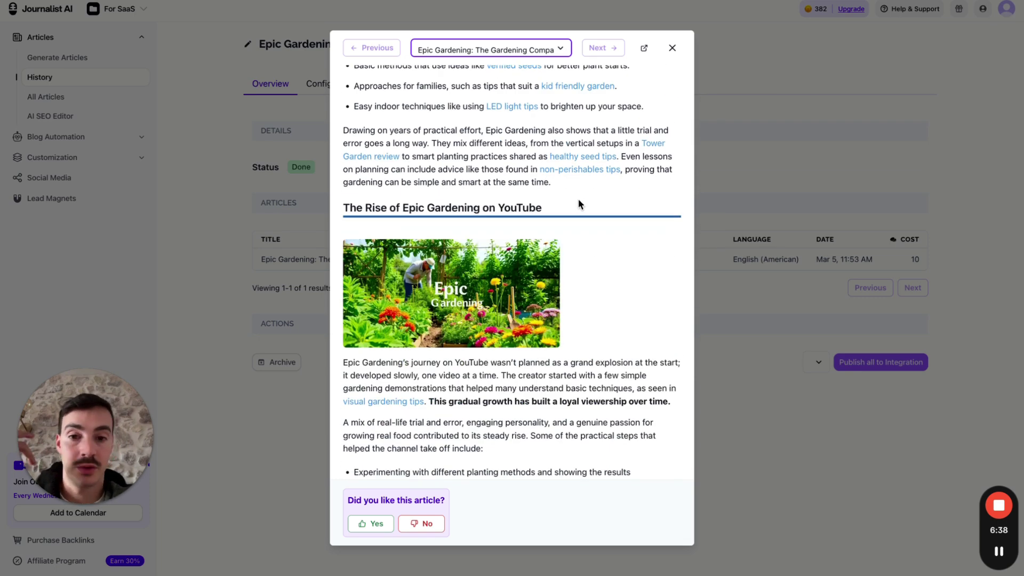
pyautogui.scroll(1, 578, 200)
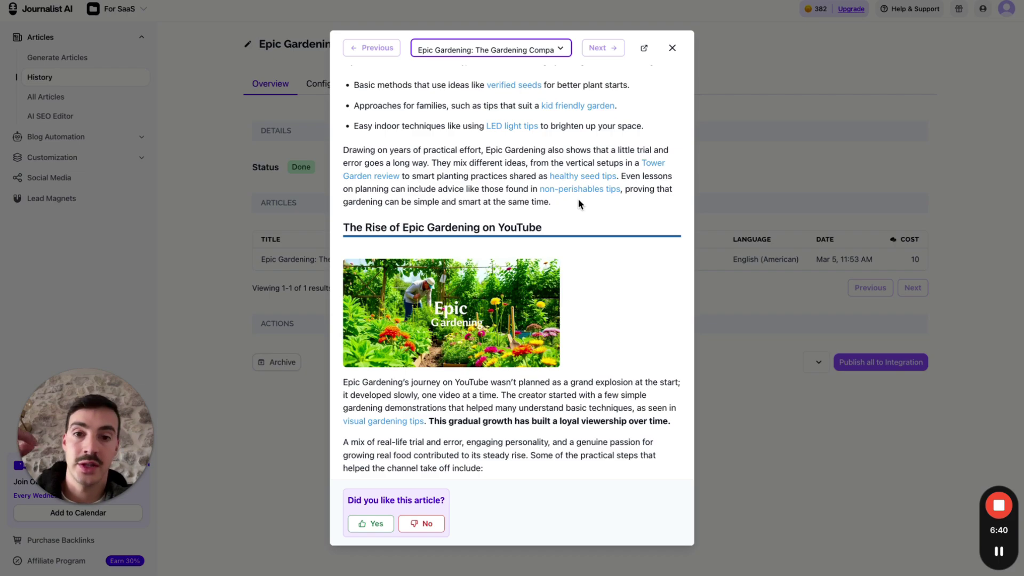
pyautogui.scroll(-15, 579, 202)
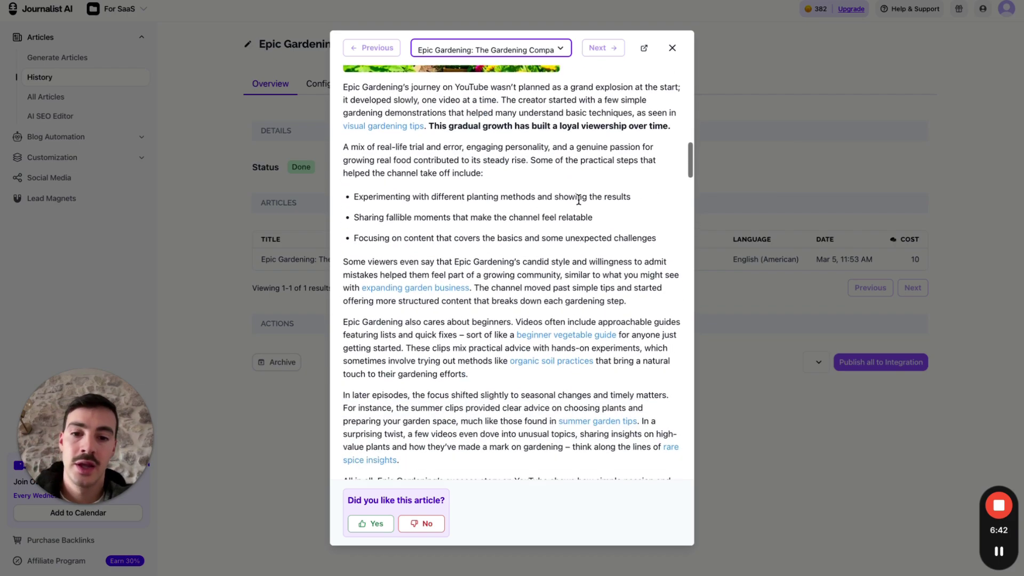
pyautogui.scroll(-10, 578, 203)
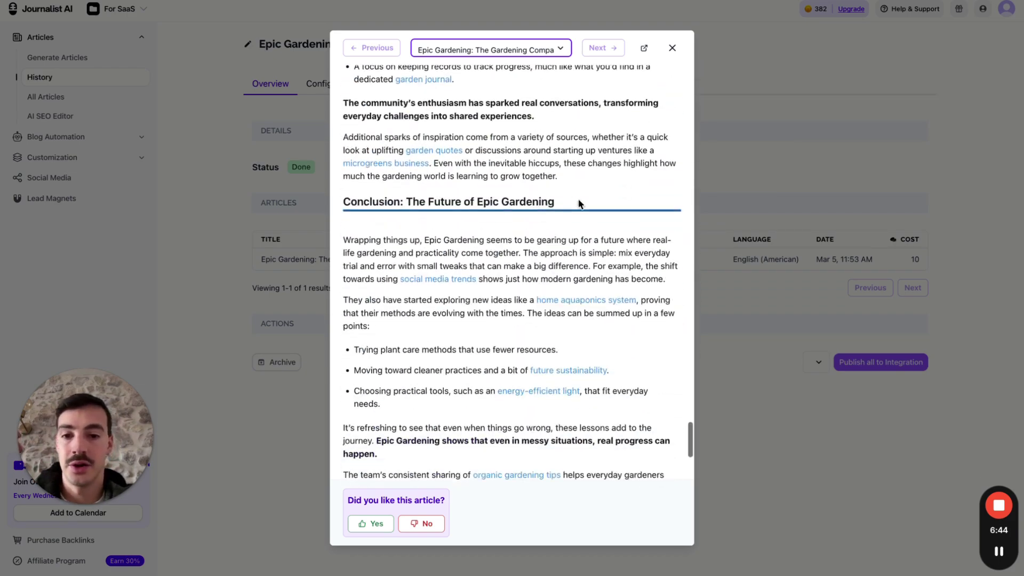
# - Check the Epic Gardening article's closing section and meta description, and close the article preview
pyautogui.scroll(6, 579, 202)
pyautogui.scroll(-10, 581, 368)
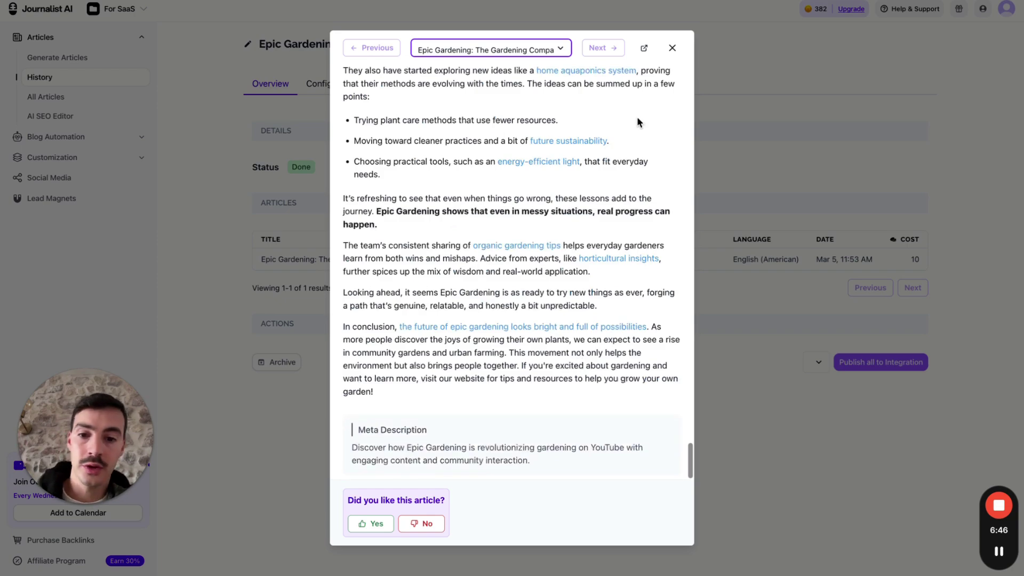
pyautogui.click(673, 49)
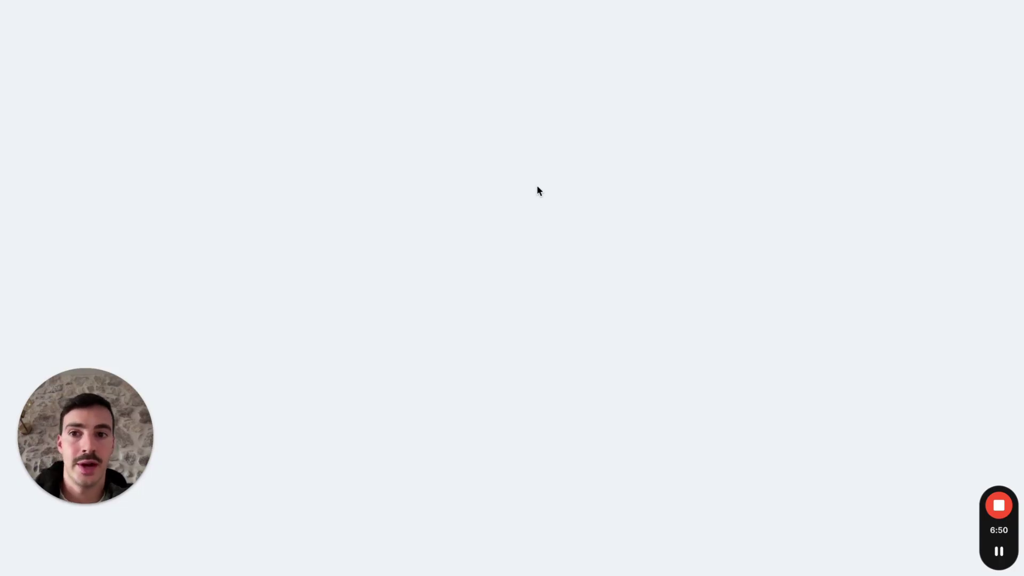
# - Switch to Fiverr, browse the press release gigs, and open the one offering writing and distribution to premium media sites
pyautogui.hotkey('ctrl', 'Tab')
pyautogui.hotkey('ctrl', 'Tab')
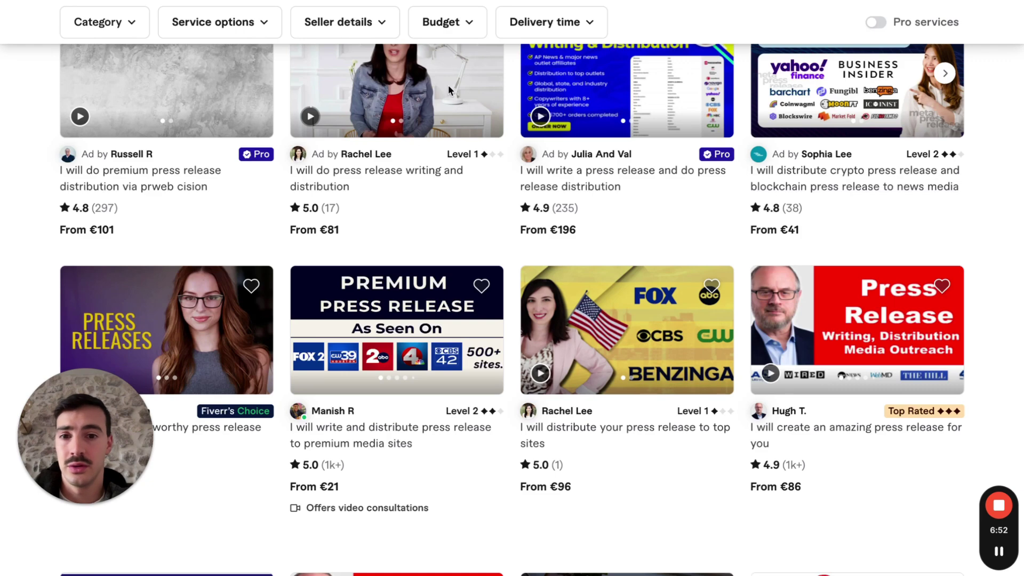
pyautogui.scroll(-10, 401, 196)
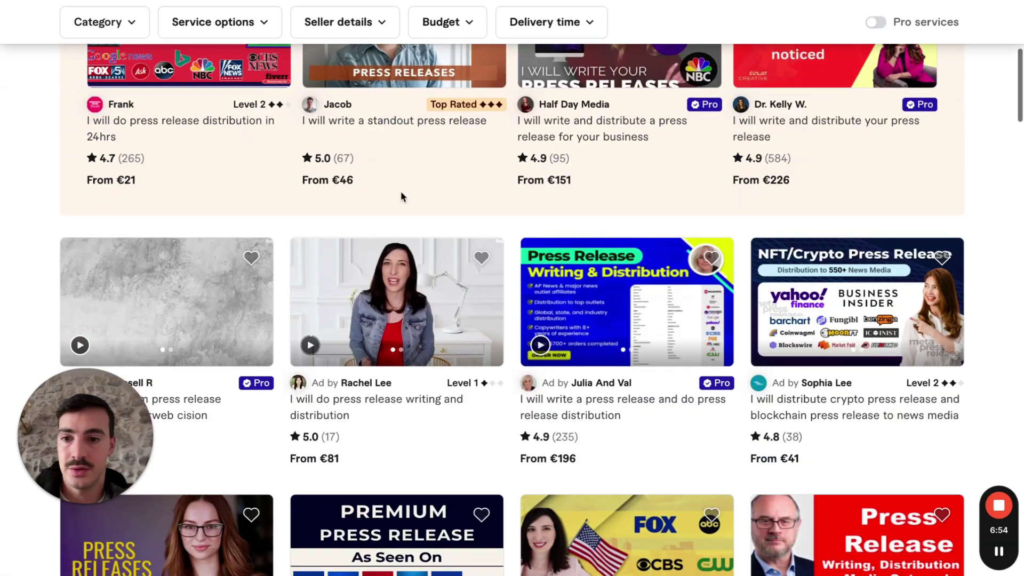
pyautogui.scroll(-2, 226, 199)
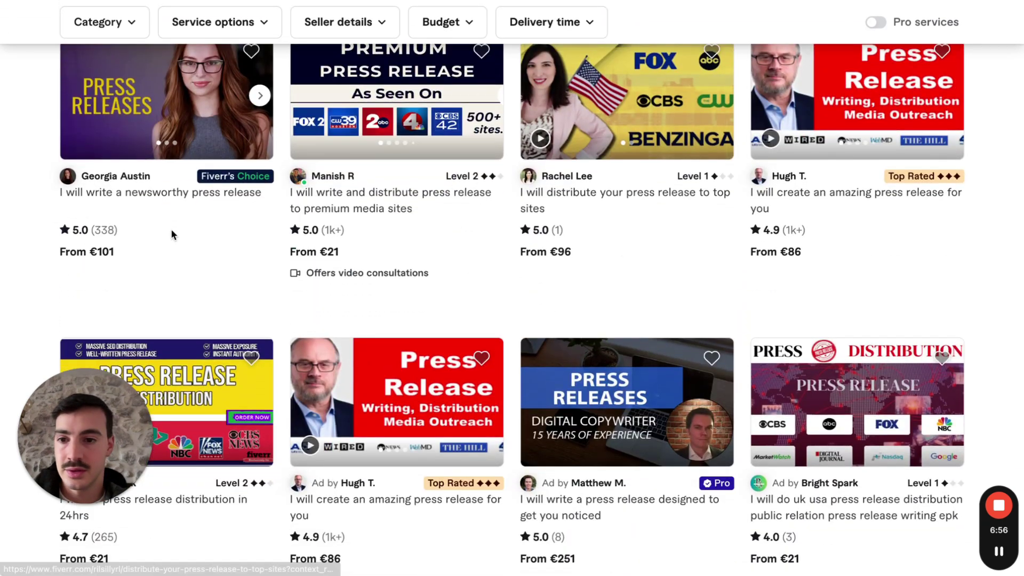
pyautogui.scroll(1, 309, 242)
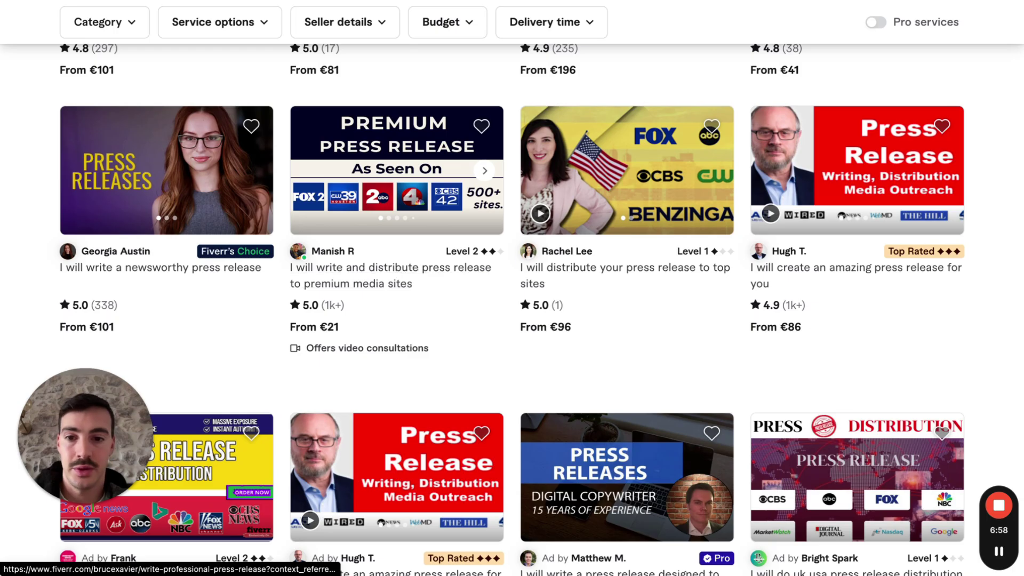
pyautogui.click(390, 267)
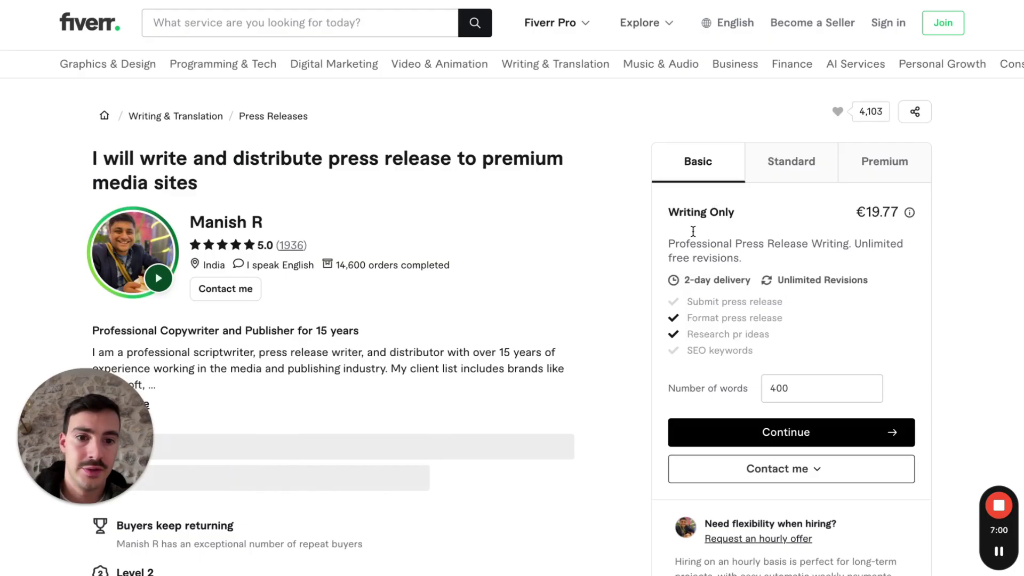
# - Examine the gig's Basic package price and delivery time, and the price of its Premium package
pyautogui.moveTo(680, 212); pyautogui.dragTo(978, 204)
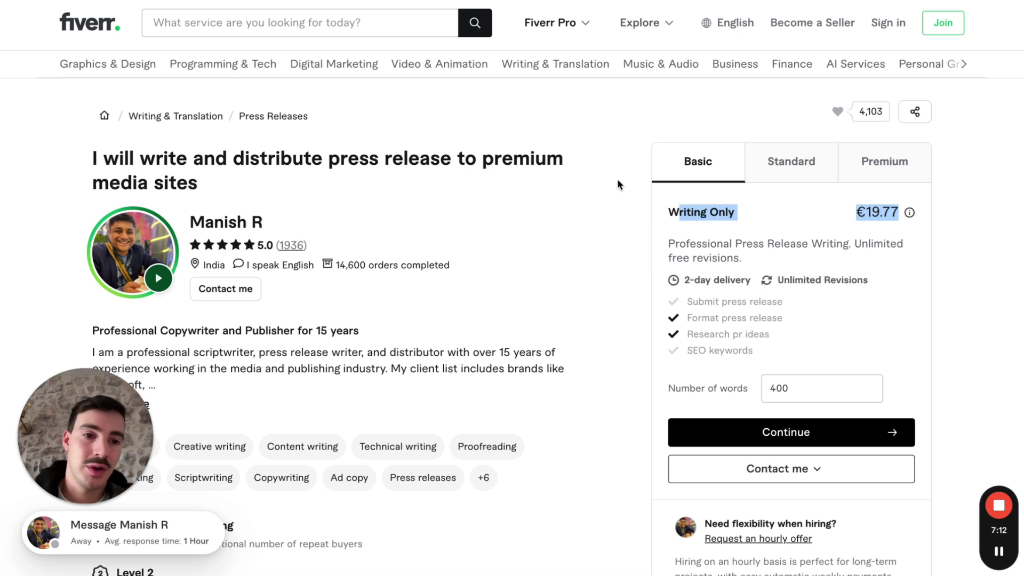
pyautogui.moveTo(852, 213); pyautogui.dragTo(932, 204)
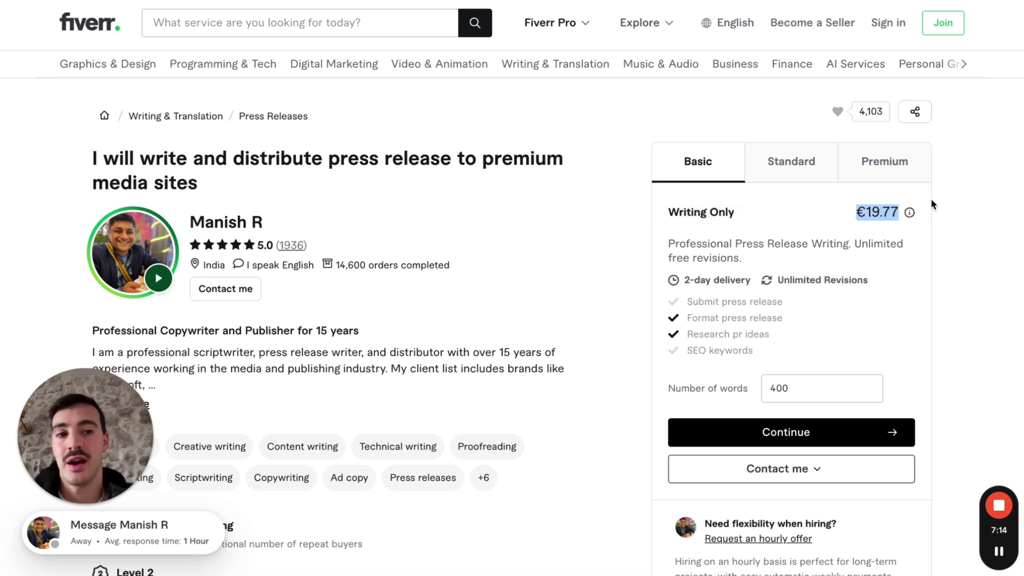
pyautogui.moveTo(685, 279); pyautogui.dragTo(763, 282)
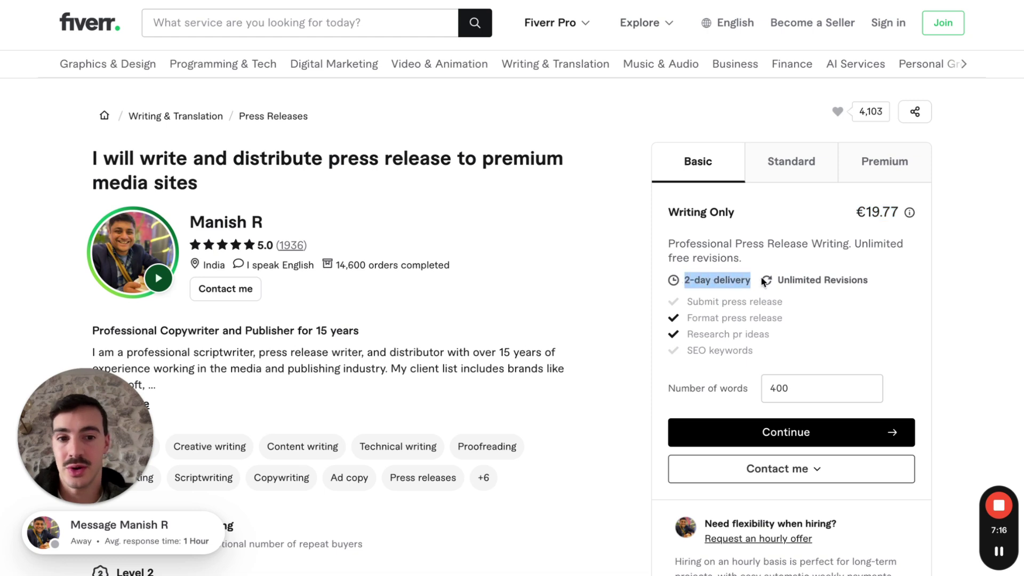
pyautogui.click(870, 170)
pyautogui.moveTo(841, 210); pyautogui.dragTo(901, 212)
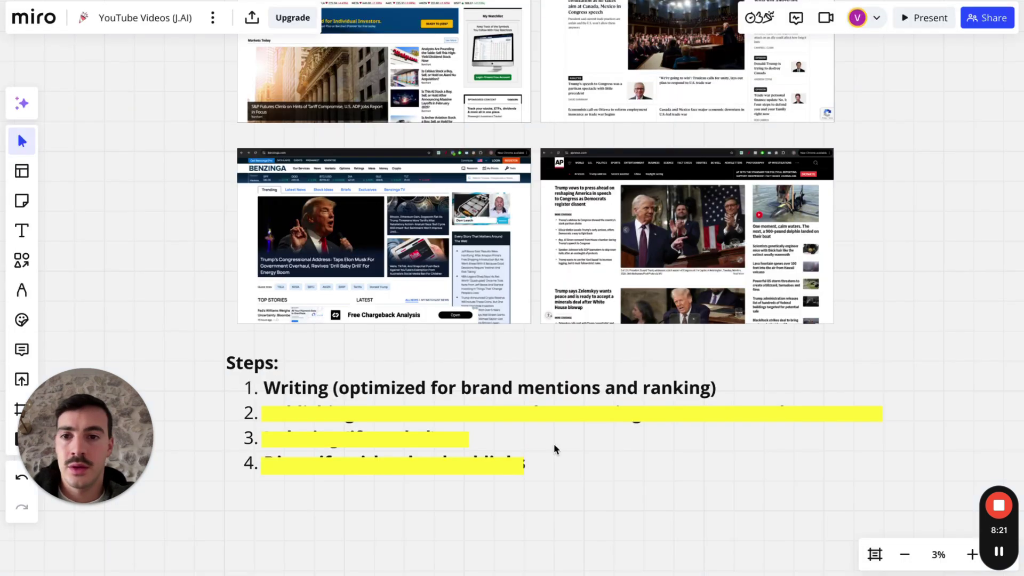
# - Delete the yellow bar covering step 2 of the Steps list on the Miro board
pyautogui.scroll(-3, 496, 418)
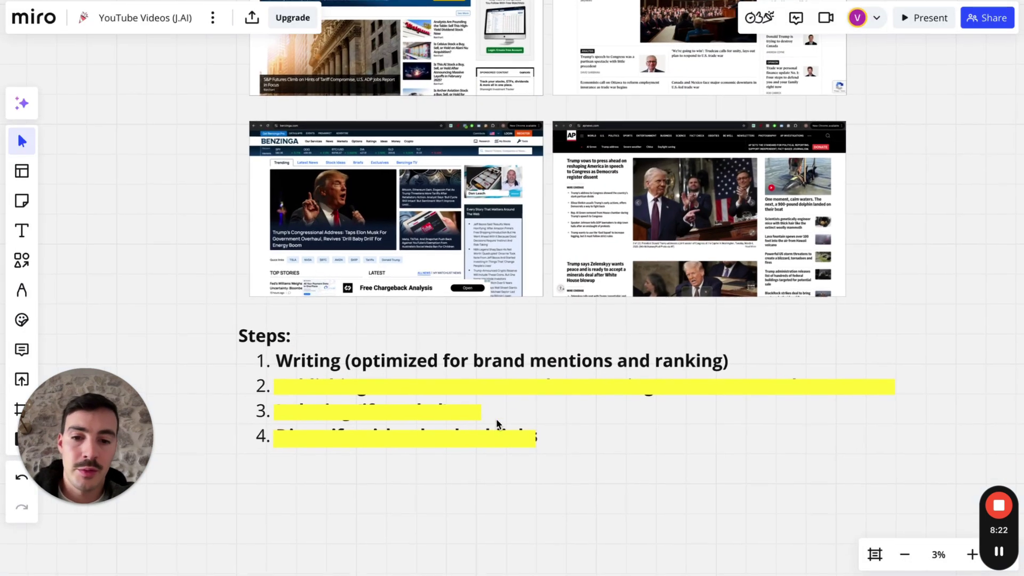
pyautogui.click(453, 344)
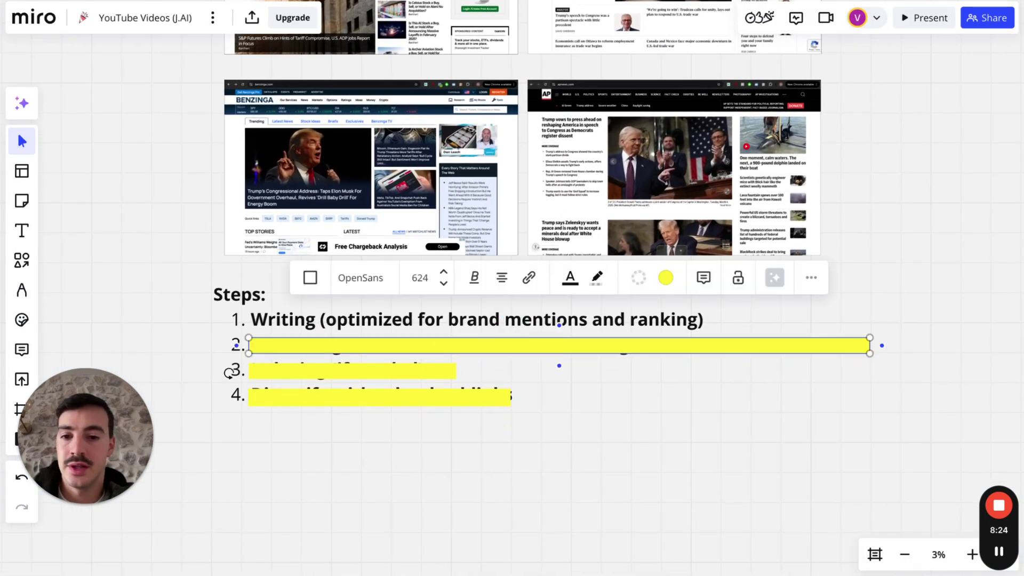
pyautogui.press('Delete')
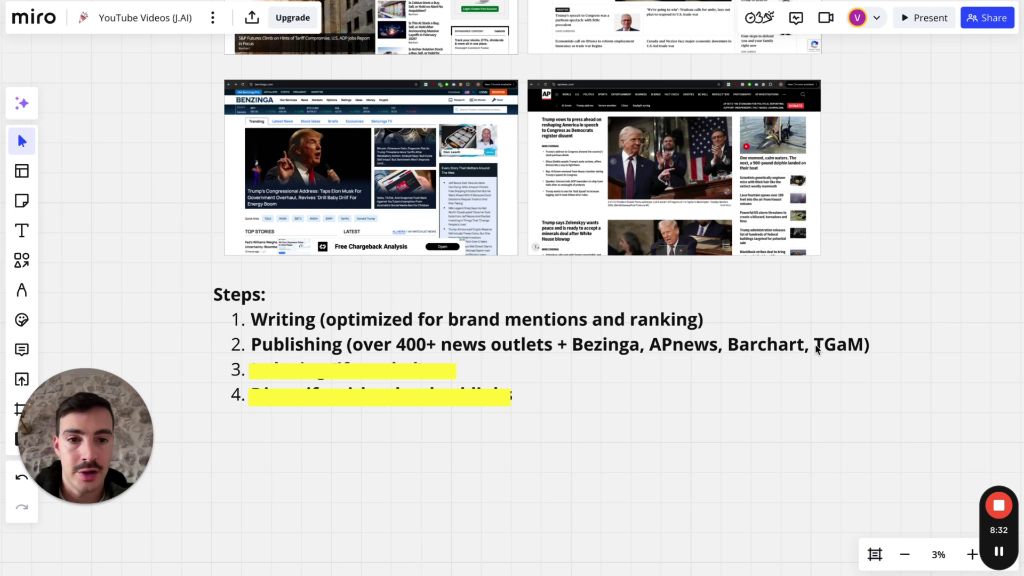
# - Switch to the Benzinga site, dismiss the masterclass pop-up, and look through the homepage
pyautogui.scroll(3, 816, 350)
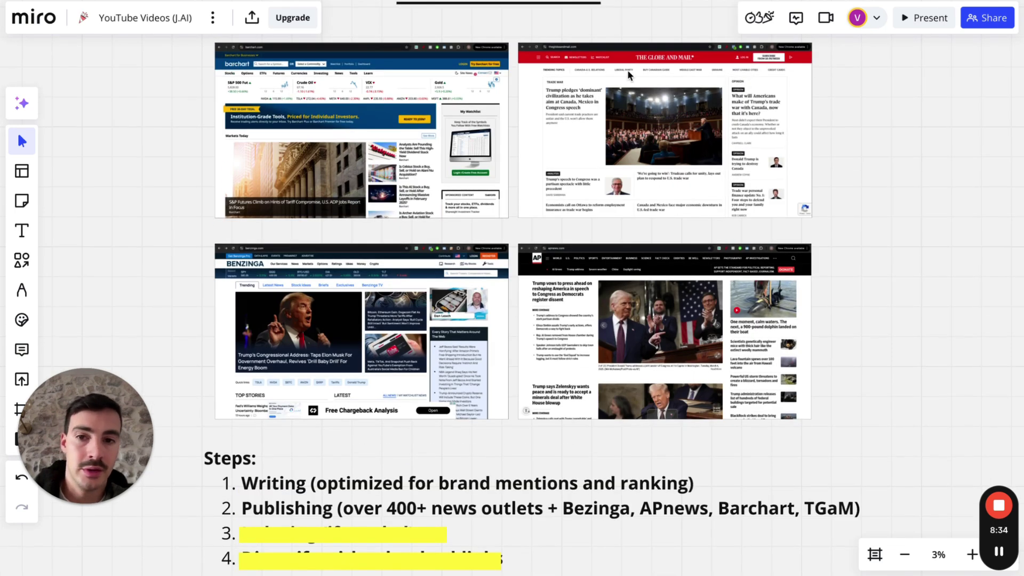
pyautogui.hotkey('alt', 'Tab')
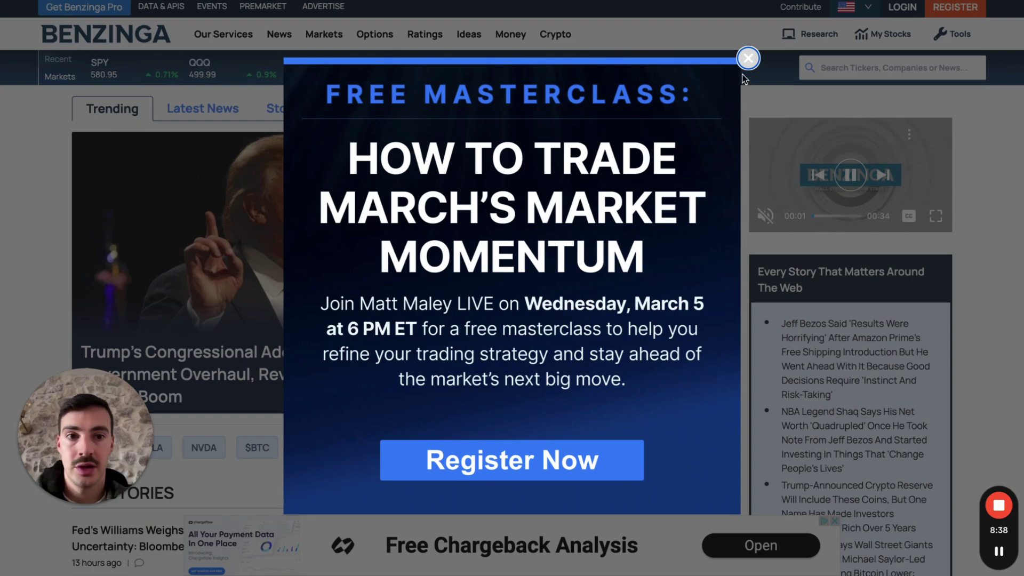
pyautogui.click(748, 58)
pyautogui.scroll(-10, 639, 212)
pyautogui.scroll(-2, 639, 212)
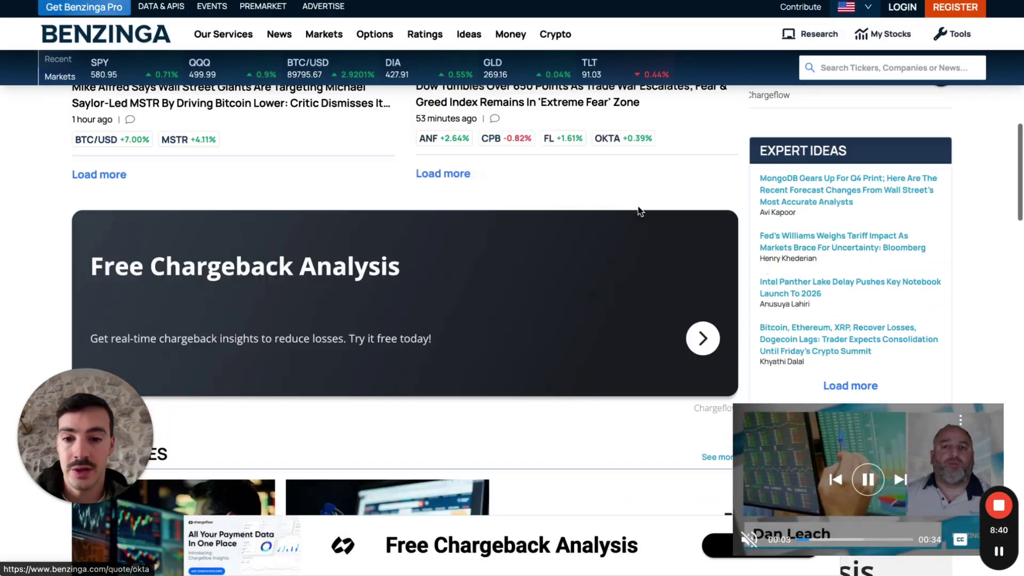
pyautogui.scroll(15, 639, 211)
# - Look over the homepages of The Globe and Mail and Barchart as press release outlets
pyautogui.hotkey('ctrl', 'Tab')
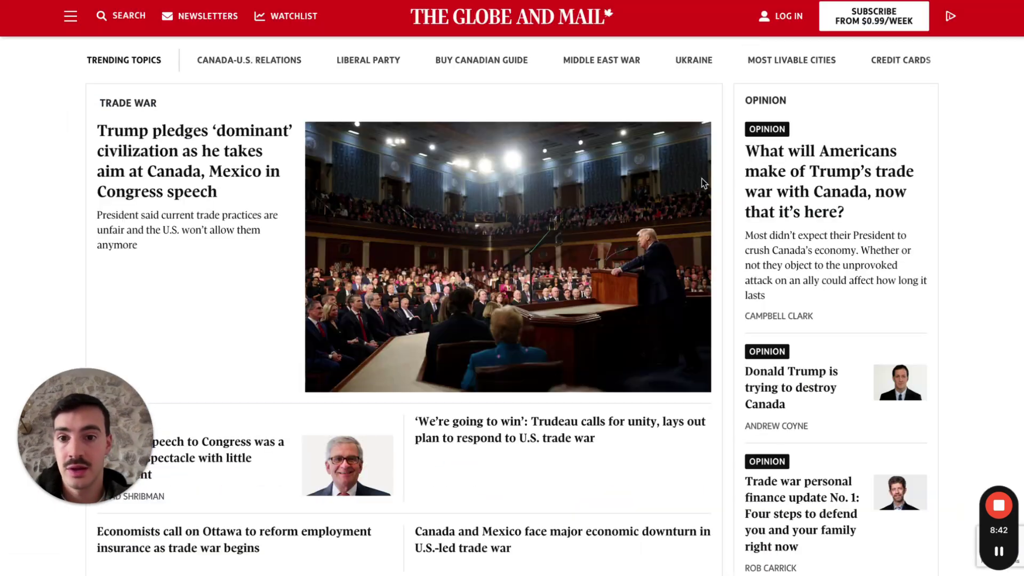
pyautogui.scroll(-10, 512, 288)
pyautogui.click(865, 24)
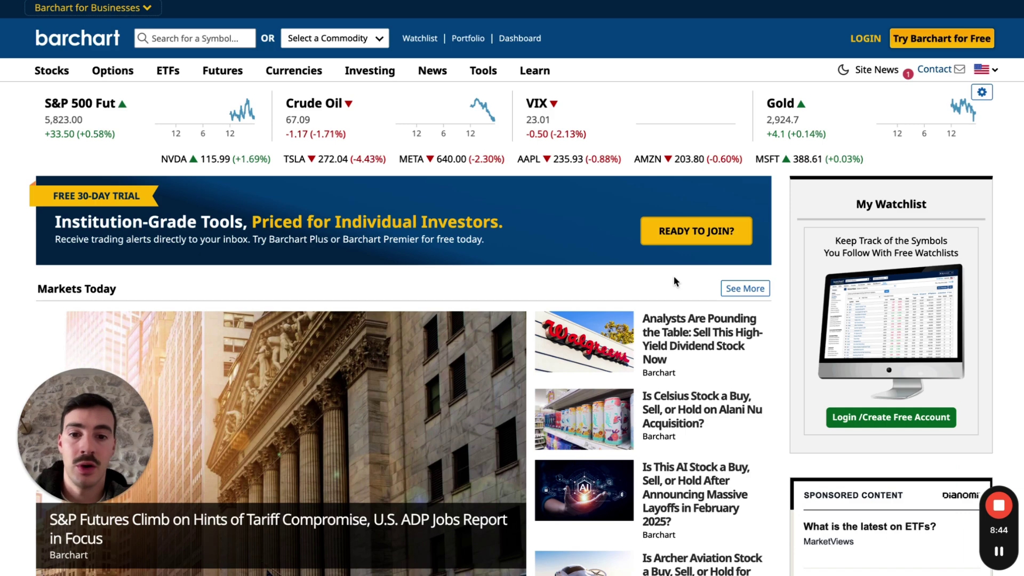
pyautogui.scroll(-8, 512, 320)
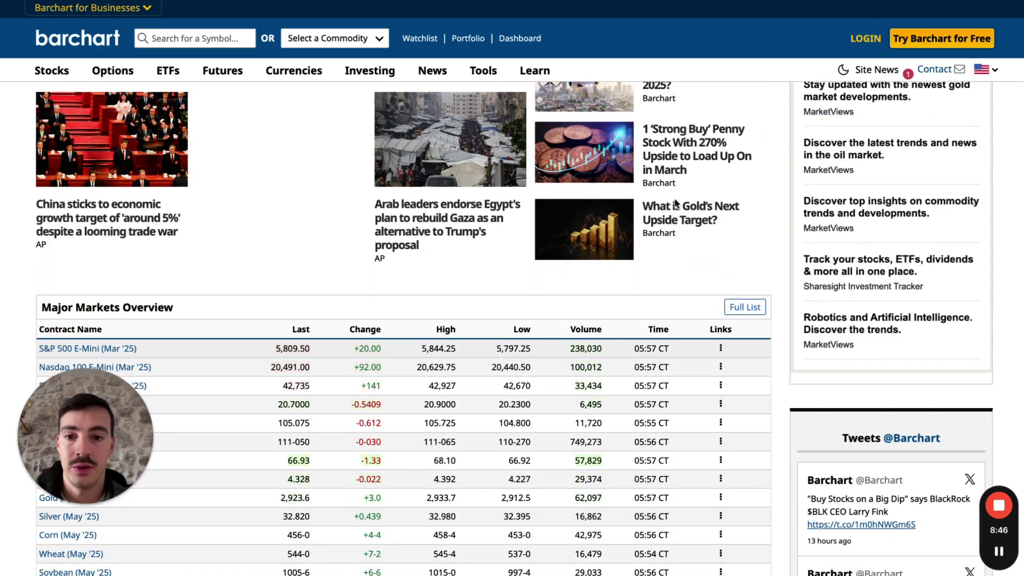
# - Switch to the ABNewswire pricing page, enlarge it to 110%, and examine the distribution packages
pyautogui.hotkey('ctrl', 'Tab')
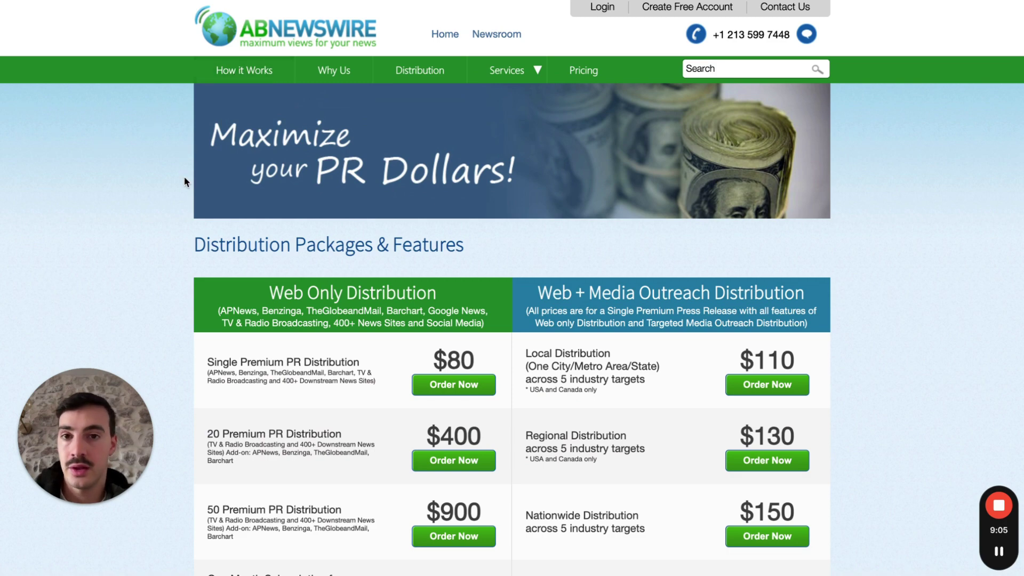
pyautogui.scroll(-1, 137, 220)
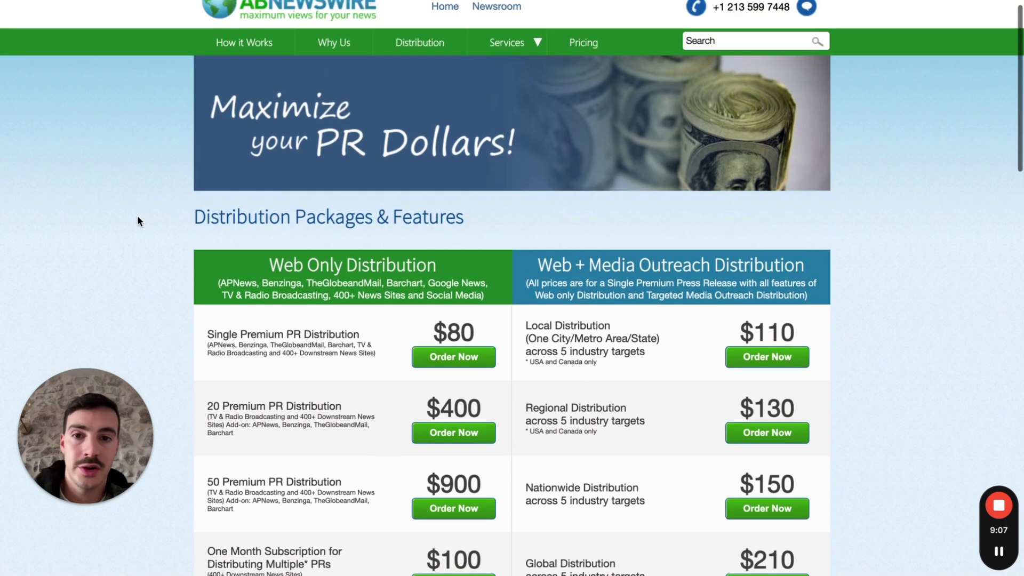
pyautogui.scroll(1, 136, 221)
pyautogui.scroll(-3, 375, 188)
pyautogui.hotkey('ctrl', '+')
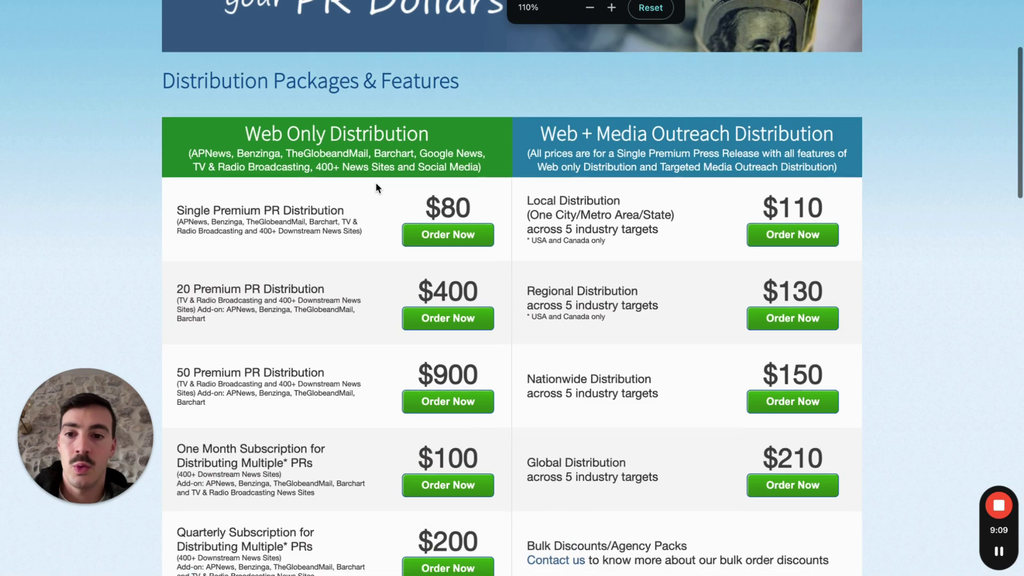
pyautogui.scroll(-2, 376, 181)
pyautogui.scroll(-1, 369, 123)
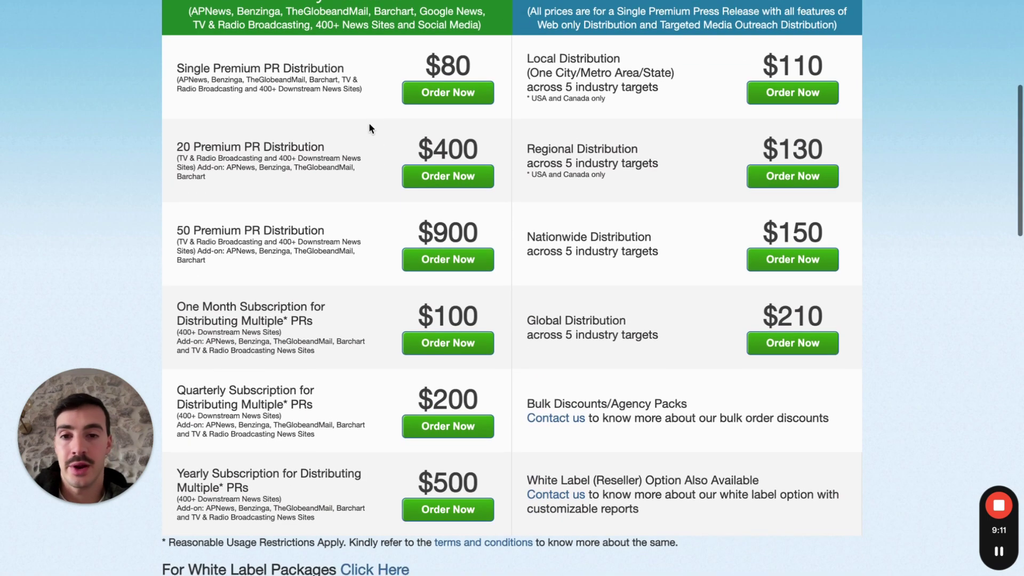
# - Return to Fiverr's press release search results and browse further distribution gigs and their prices
pyautogui.hotkey('alt', 'Left')
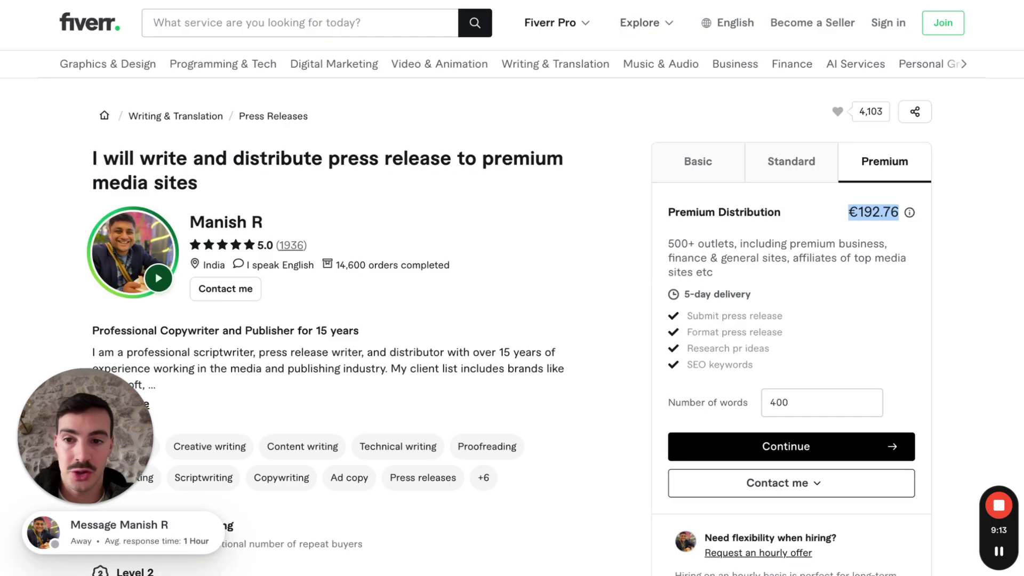
pyautogui.hotkey('alt', 'Left')
pyautogui.scroll(-10, 327, 59)
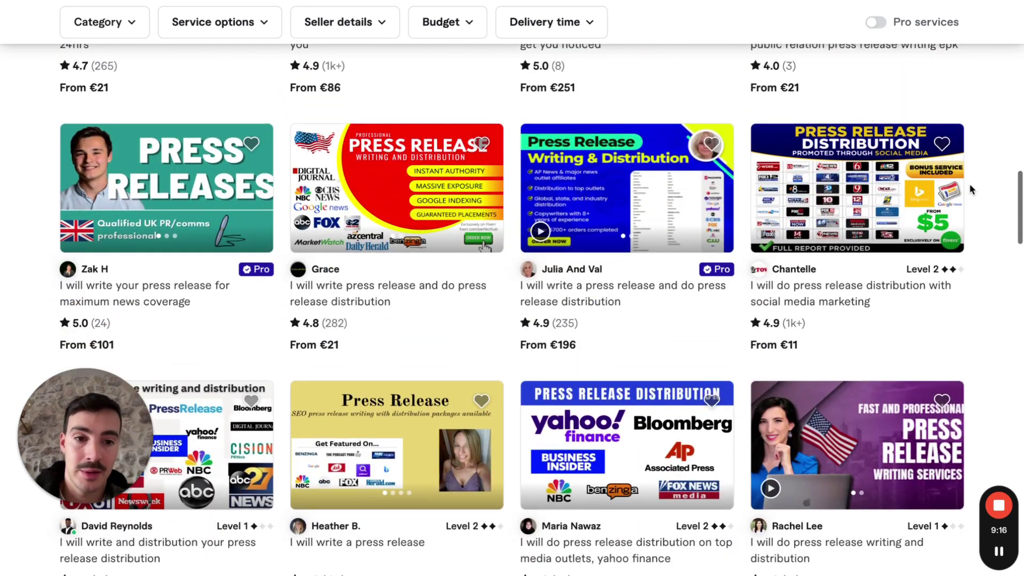
pyautogui.moveTo(1017, 213); pyautogui.dragTo(1017, 217)
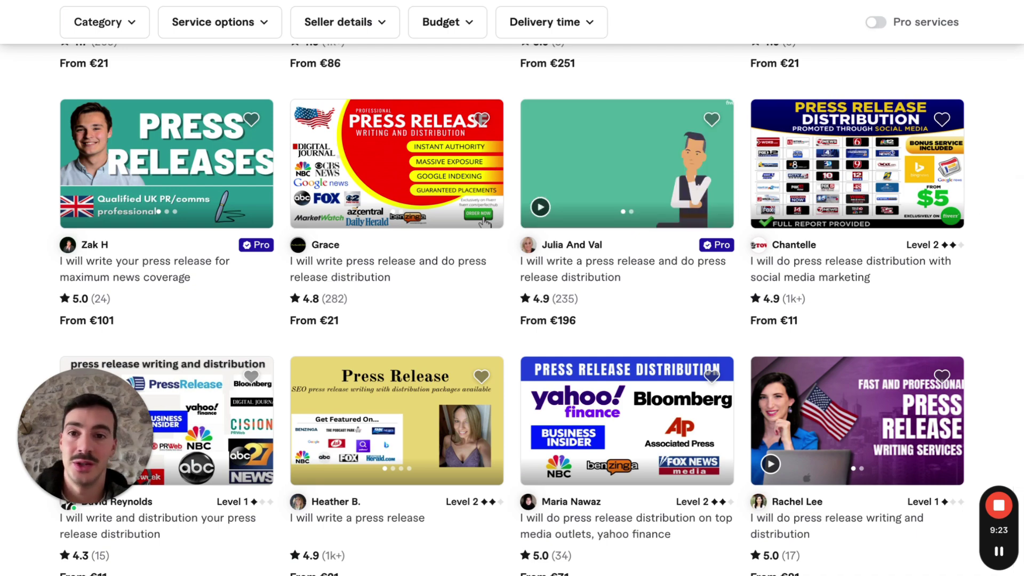
pyautogui.hotkey('alt', 'Tab')
pyautogui.hotkey('alt', 'Tab')
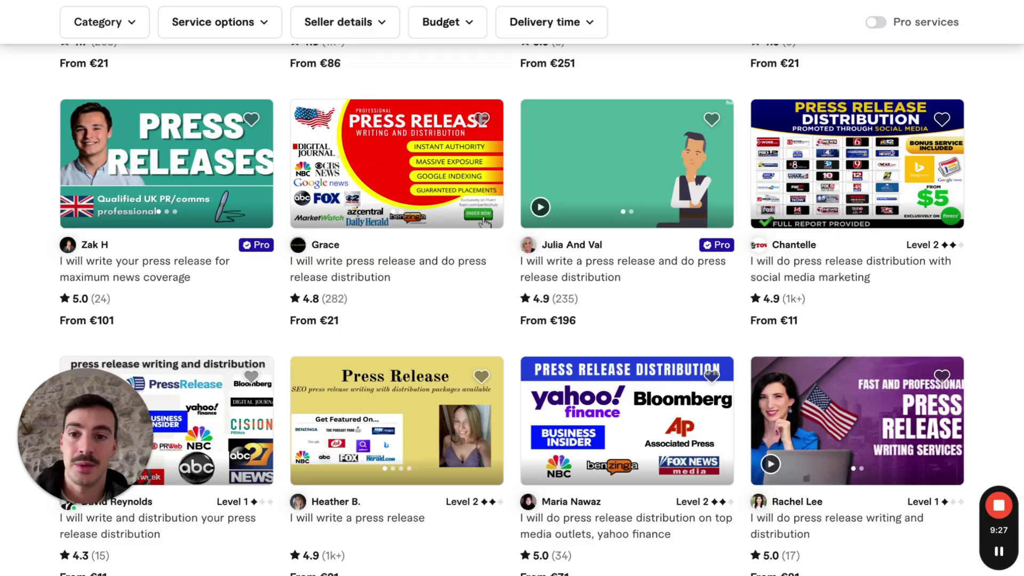
pyautogui.hotkey('alt', 'Tab')
pyautogui.hotkey('alt', 'Tab')
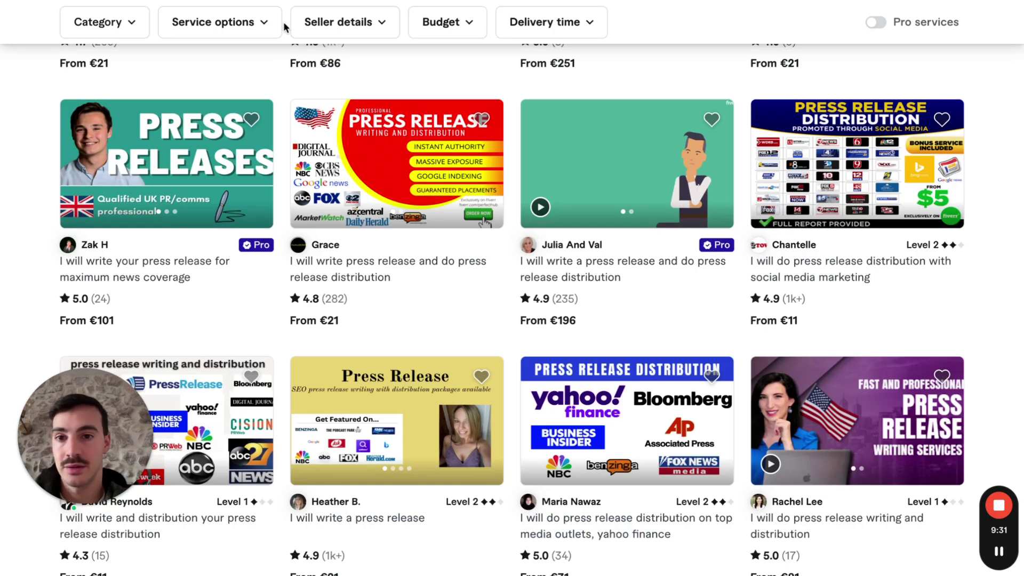
pyautogui.scroll(-4, 299, 125)
pyautogui.scroll(-3, 309, 118)
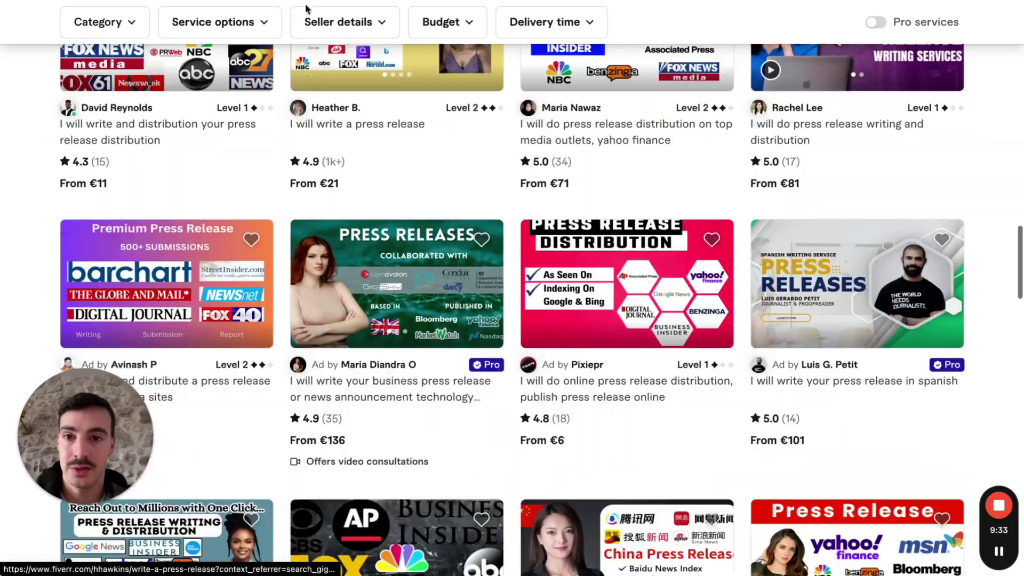
# - Go back to ABNewswire, open the white label packages page, and examine its distribution packages and prices
pyautogui.hotkey('alt', 'Tab')
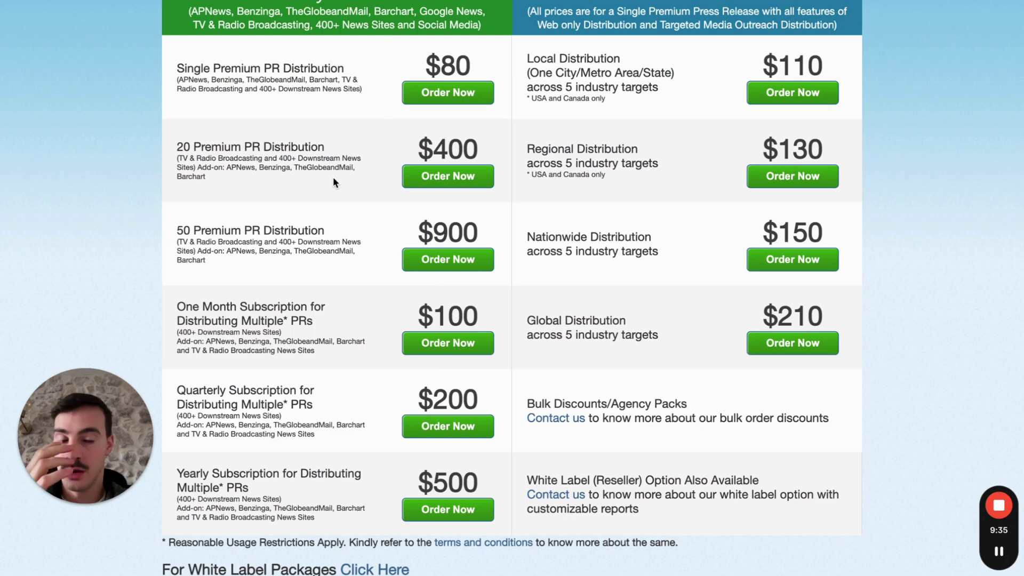
pyautogui.scroll(-6, 333, 182)
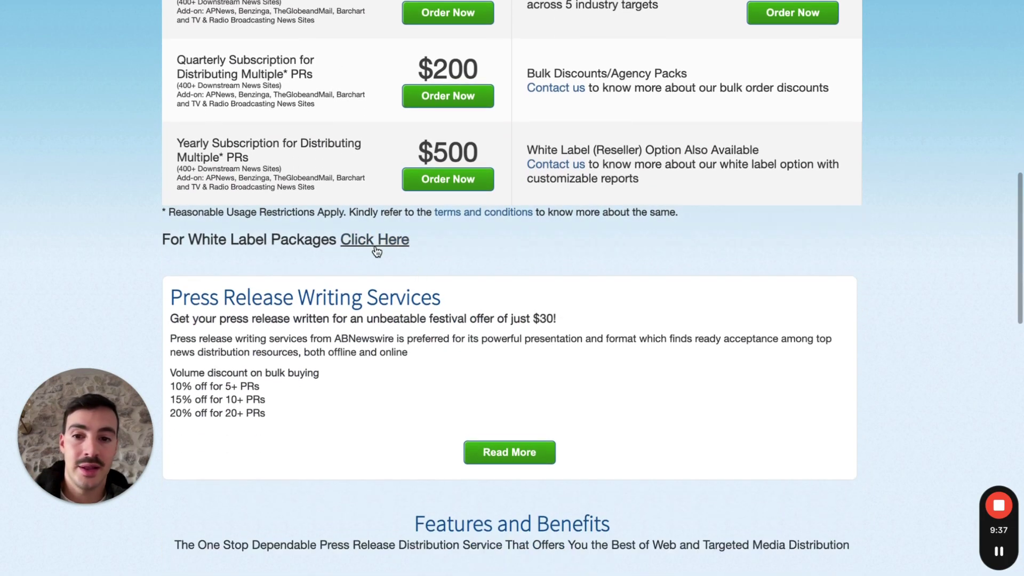
pyautogui.click(381, 248)
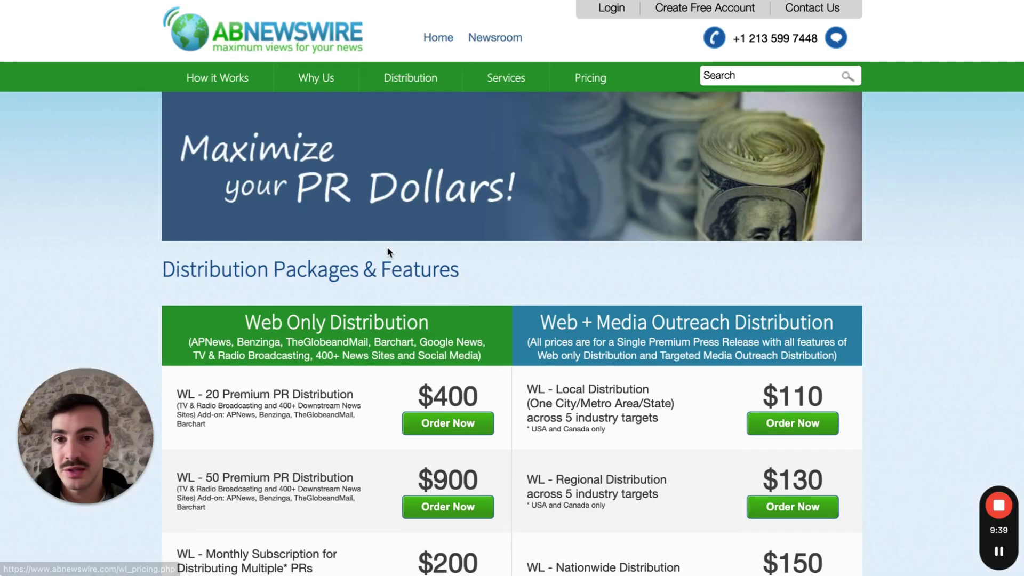
pyautogui.scroll(-5, 386, 250)
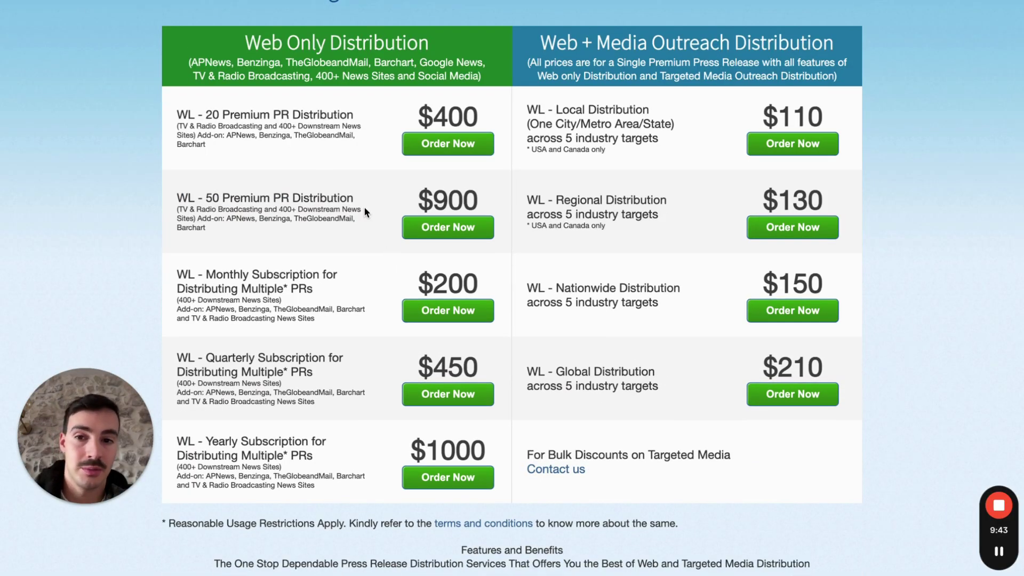
pyautogui.moveTo(179, 110); pyautogui.dragTo(827, 418)
pyautogui.click(655, 329)
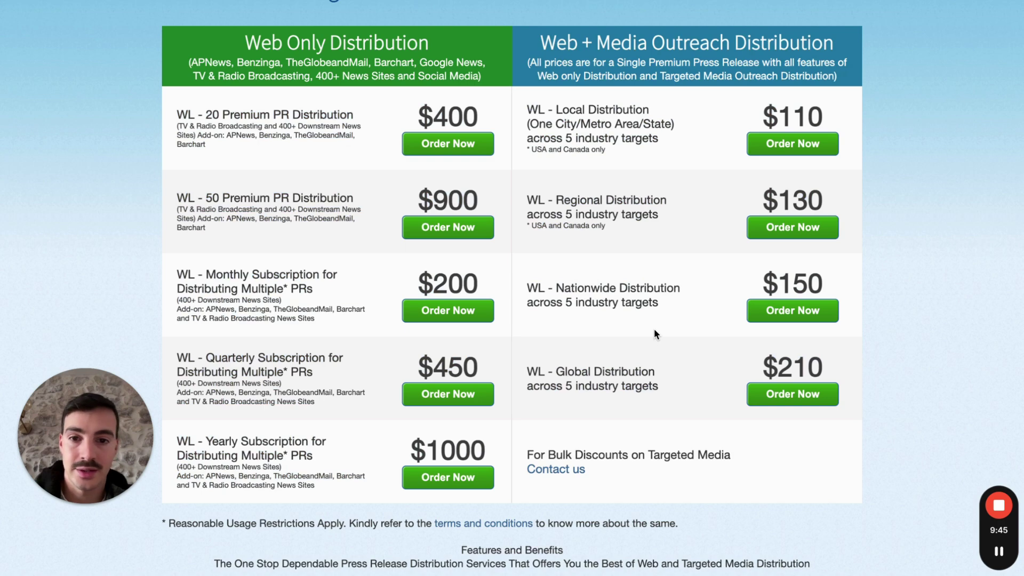
# - Return to ABNewswire's standard distribution packages and examine the Web Only Distribution outlets and prices
pyautogui.scroll(-1, 654, 329)
pyautogui.scroll(-6, 476, 248)
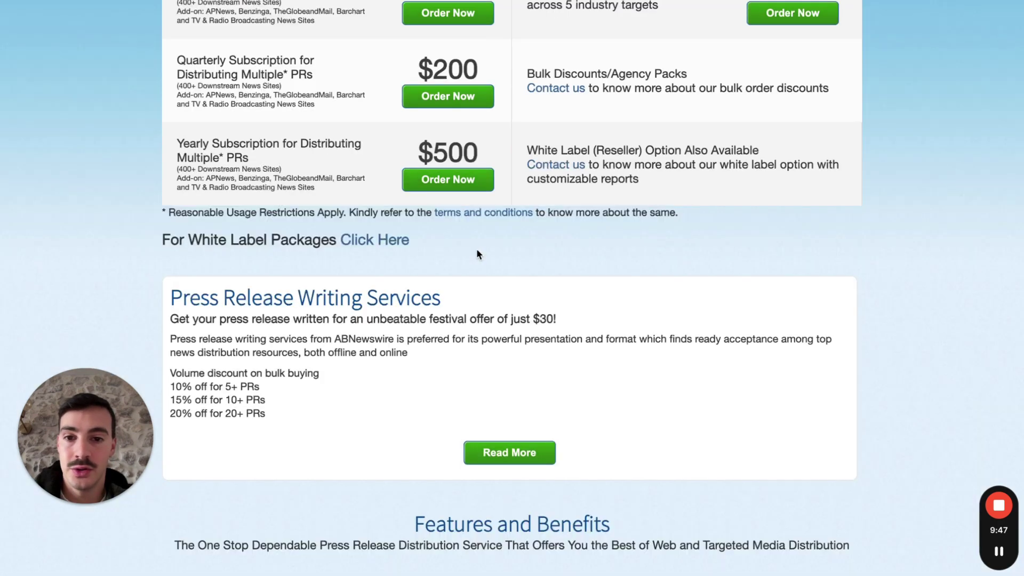
pyautogui.scroll(7, 476, 248)
pyautogui.scroll(1, 476, 248)
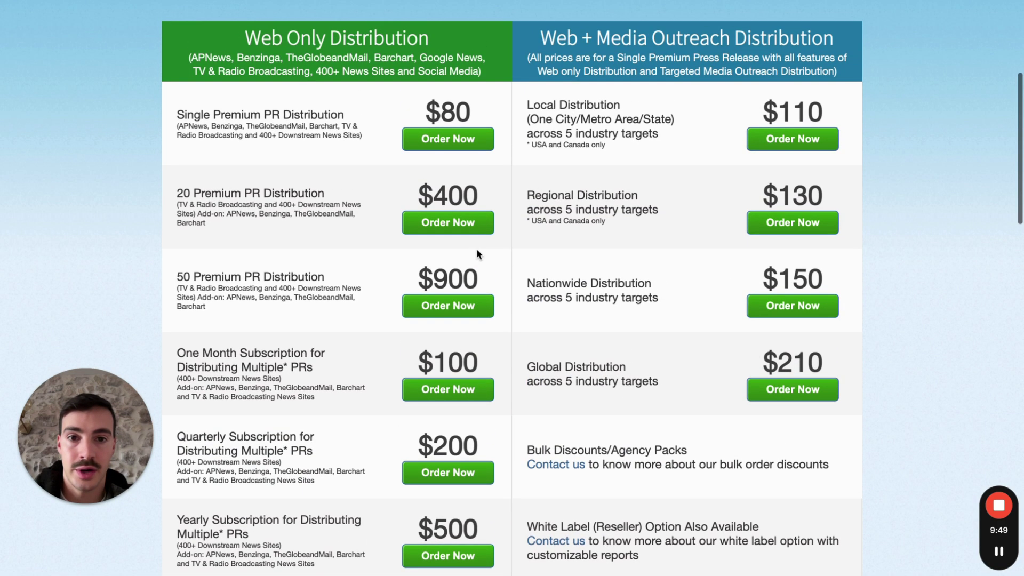
pyautogui.moveTo(204, 45); pyautogui.dragTo(477, 72)
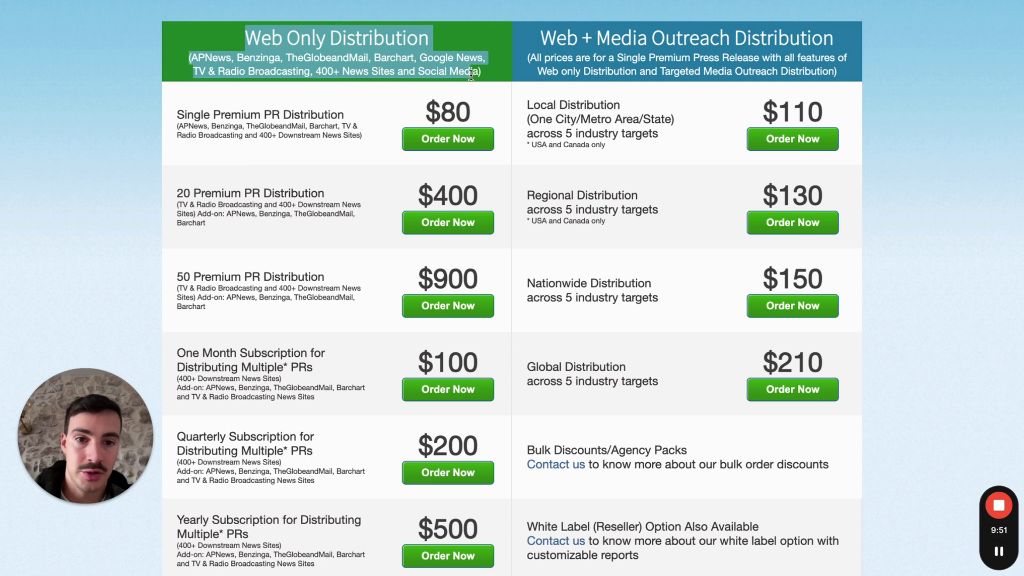
pyautogui.click(536, 83)
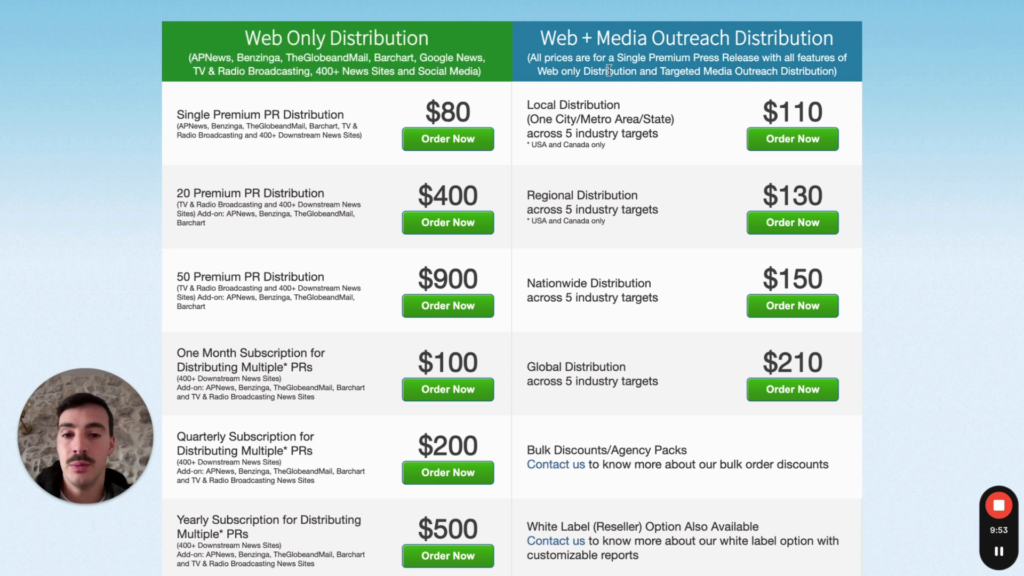
# - With a red pen, underline the Web + Media Outreach heading and the USA and Canada note, and tick the Local, Regional, Nationwide and Global packages
pyautogui.hotkey('alt', 'shift', 'd')
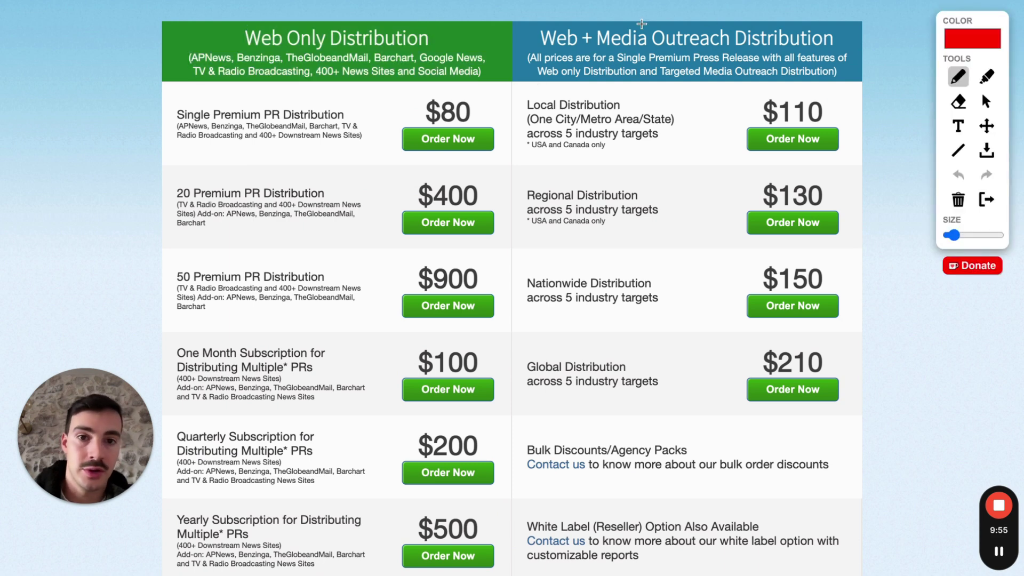
pyautogui.moveTo(536, 50); pyautogui.dragTo(856, 50)
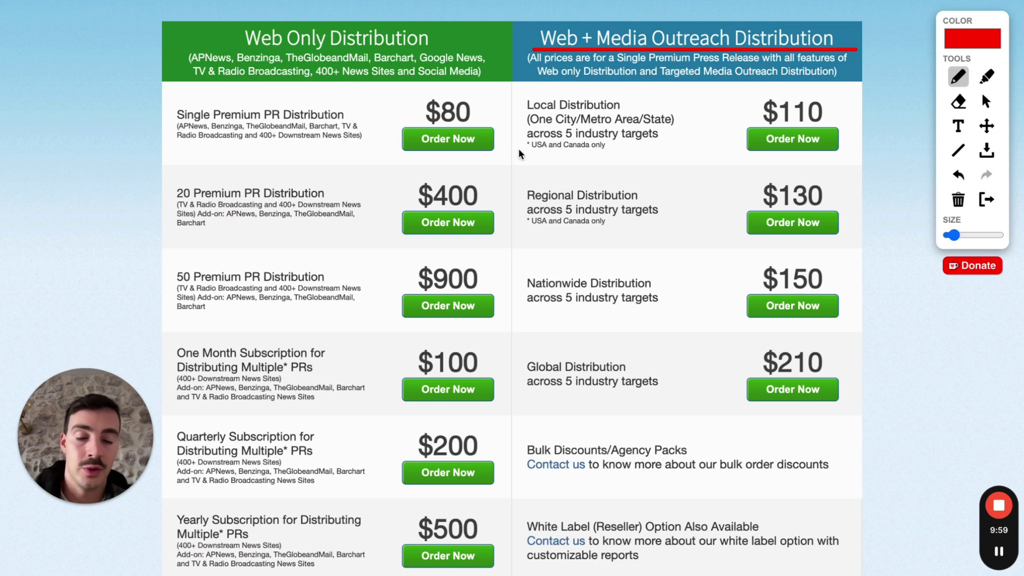
pyautogui.moveTo(518, 150); pyautogui.dragTo(639, 151)
pyautogui.moveTo(713, 100); pyautogui.dragTo(684, 115)
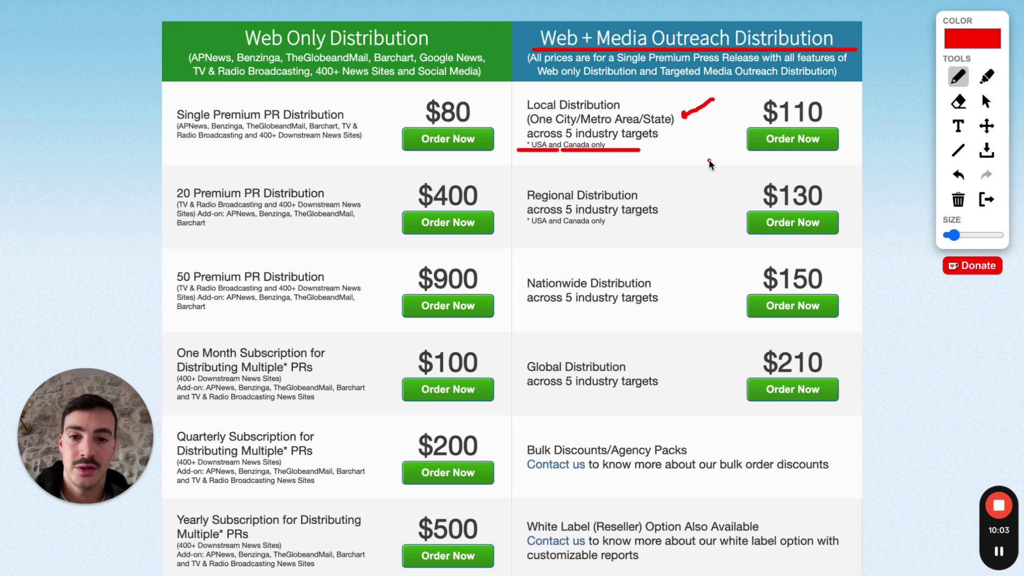
pyautogui.moveTo(709, 160); pyautogui.dragTo(674, 192)
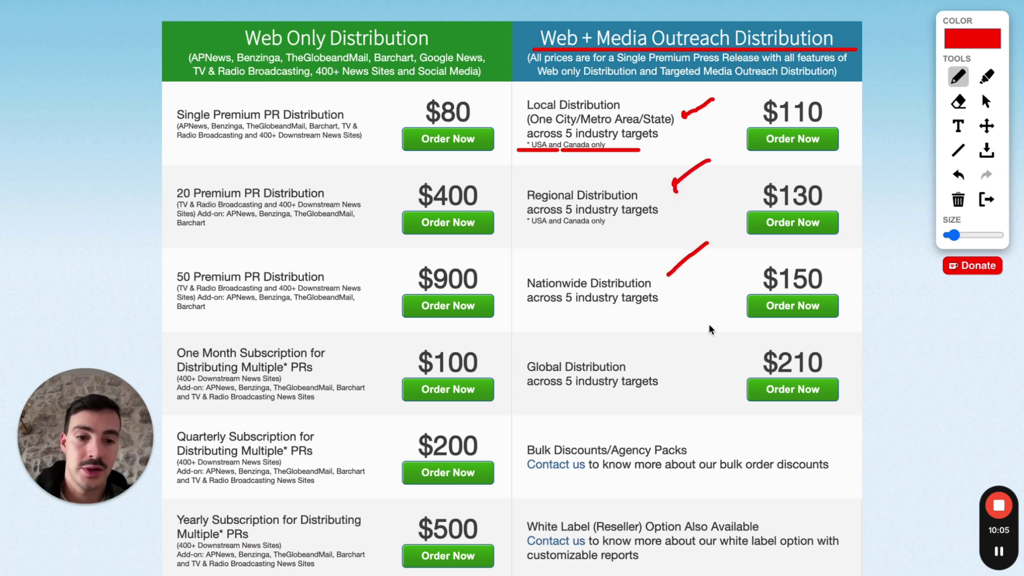
pyautogui.moveTo(716, 321); pyautogui.dragTo(668, 355)
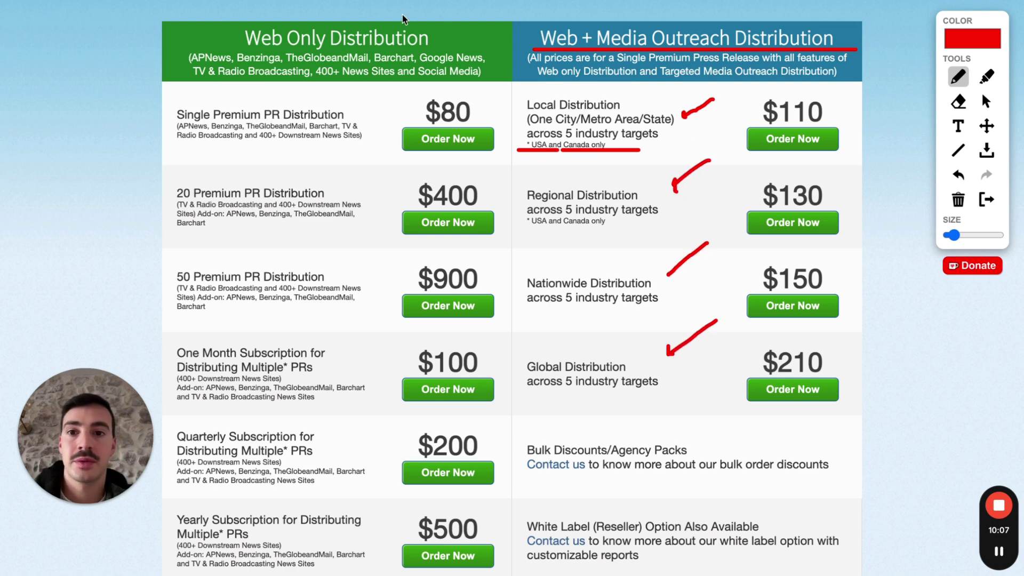
# - Circle the Web Only Distribution column in red and underline the Quarterly Subscription's 400+ sites, add-on outlets and TV & Radio sites
pyautogui.moveTo(402, 16)
pyautogui.mouseDown()
pyautogui.moveTo(69, 261)
pyautogui.moveTo(277, 562)
pyautogui.moveTo(525, 460)
pyautogui.moveTo(506, 51)
pyautogui.moveTo(448, 26)
pyautogui.mouseUp()
pyautogui.scroll(-2, 398, 320)
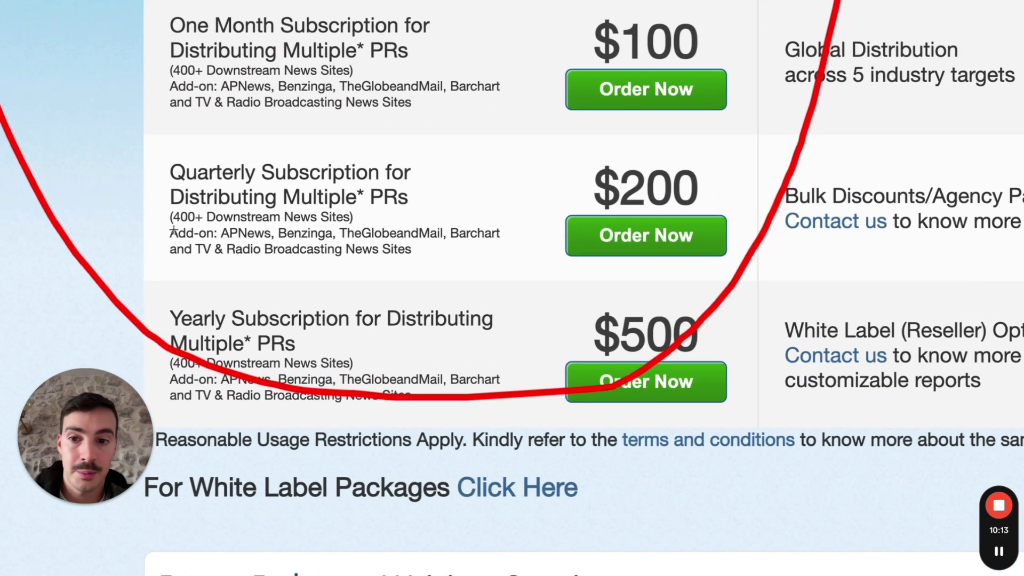
pyautogui.moveTo(169, 225)
pyautogui.mouseDown()
pyautogui.moveTo(260, 243)
pyautogui.moveTo(400, 242)
pyautogui.mouseUp()
pyautogui.moveTo(440, 243); pyautogui.dragTo(481, 241)
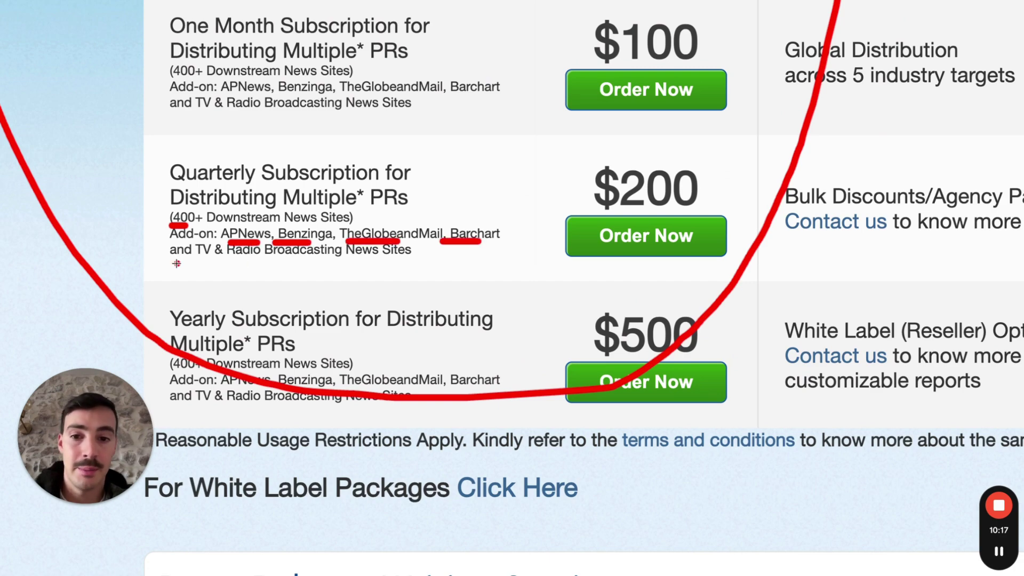
pyautogui.moveTo(176, 263); pyautogui.dragTo(413, 264)
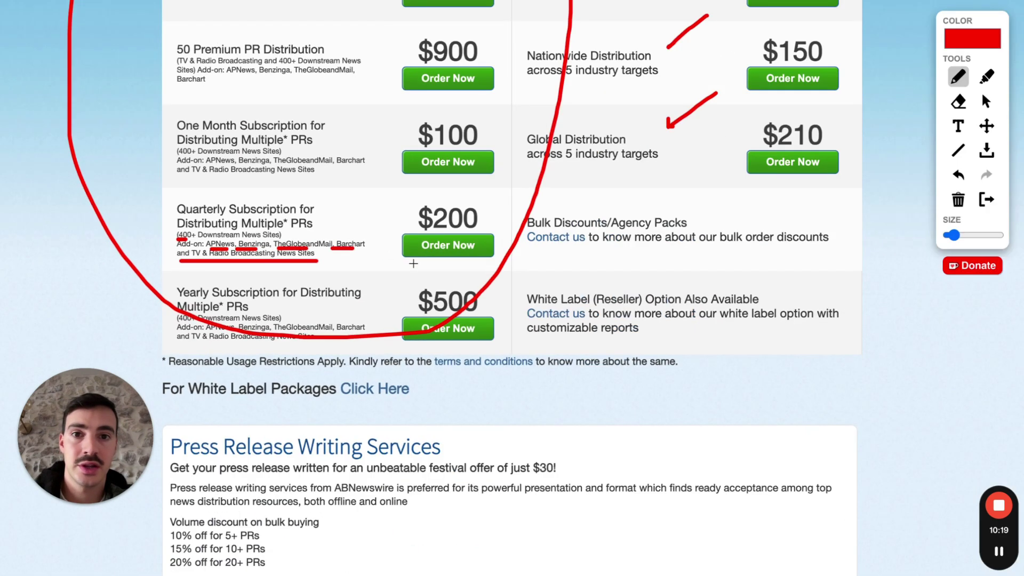
# - Switch to the GetNews report for the Fresh Look Painting release and browse its published outlet links
pyautogui.hotkey('ctrl', 'Right')
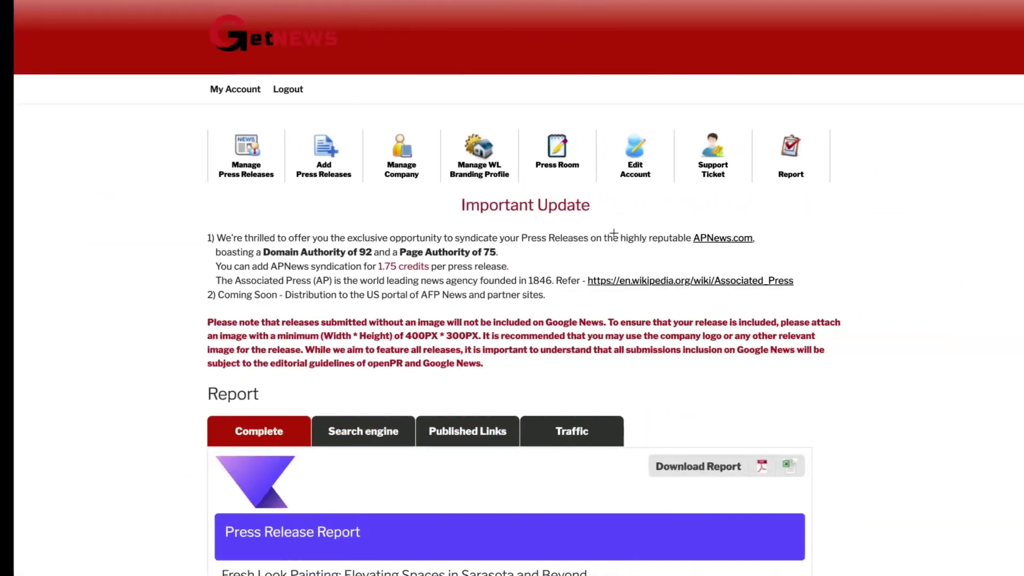
pyautogui.scroll(-10, 787, 254)
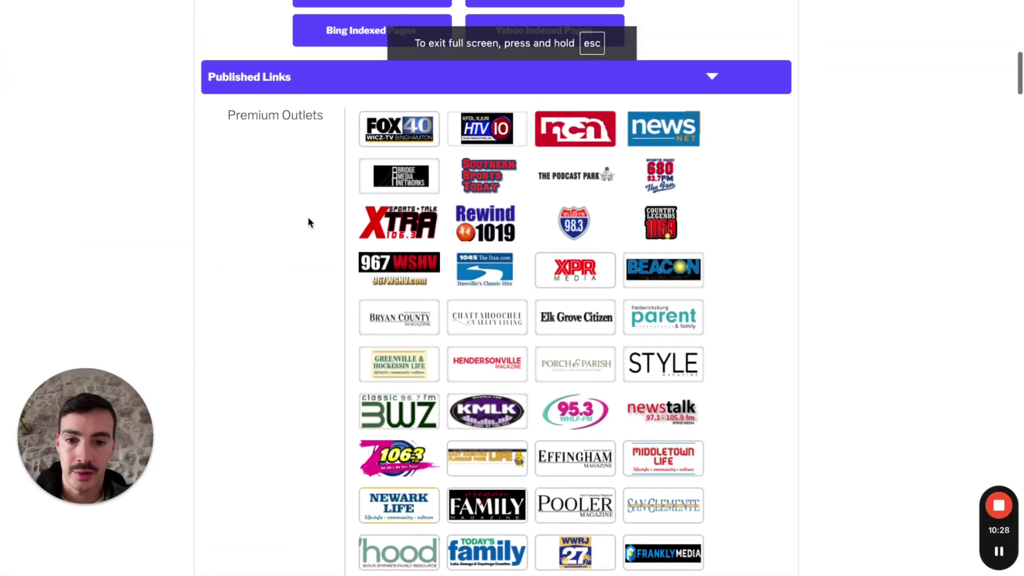
pyautogui.scroll(-7, 506, 258)
pyautogui.scroll(-15, 506, 259)
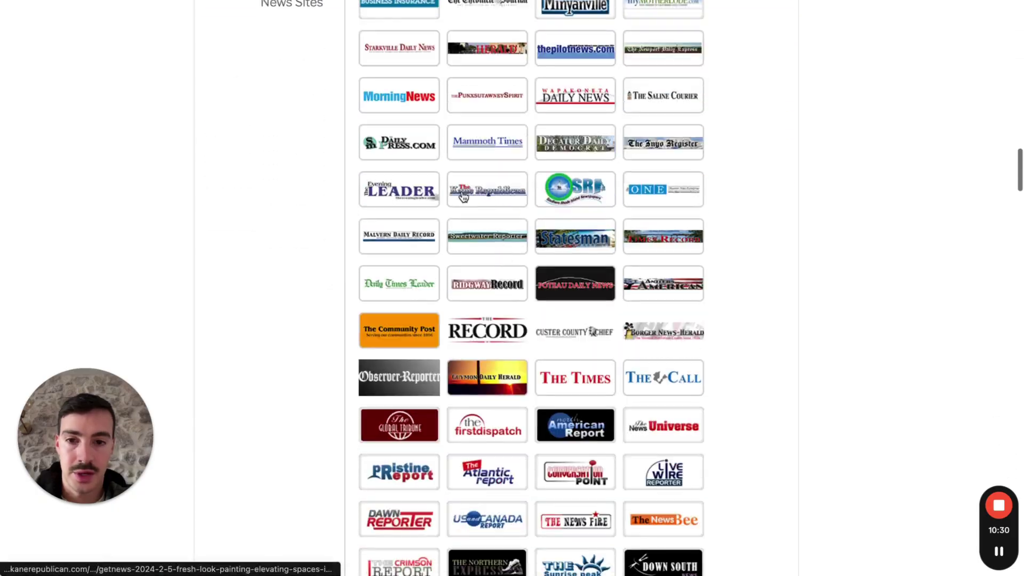
# - Look over the Fresh Look Painting release on The Daily Press site, then return to the ABNewswire packages
pyautogui.hotkey('ctrl', 'Left')
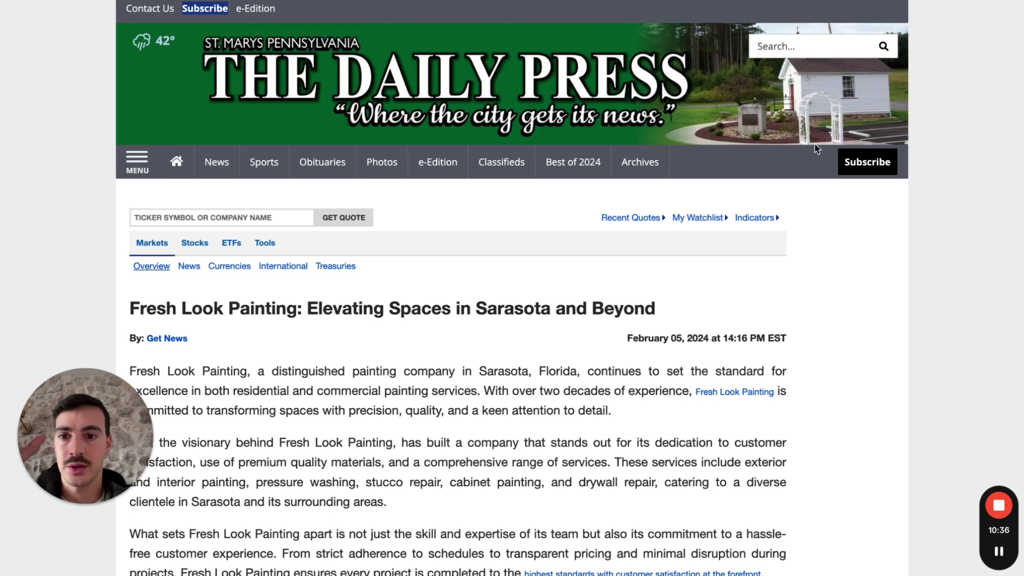
pyautogui.scroll(-1, 816, 148)
pyautogui.scroll(1, 816, 149)
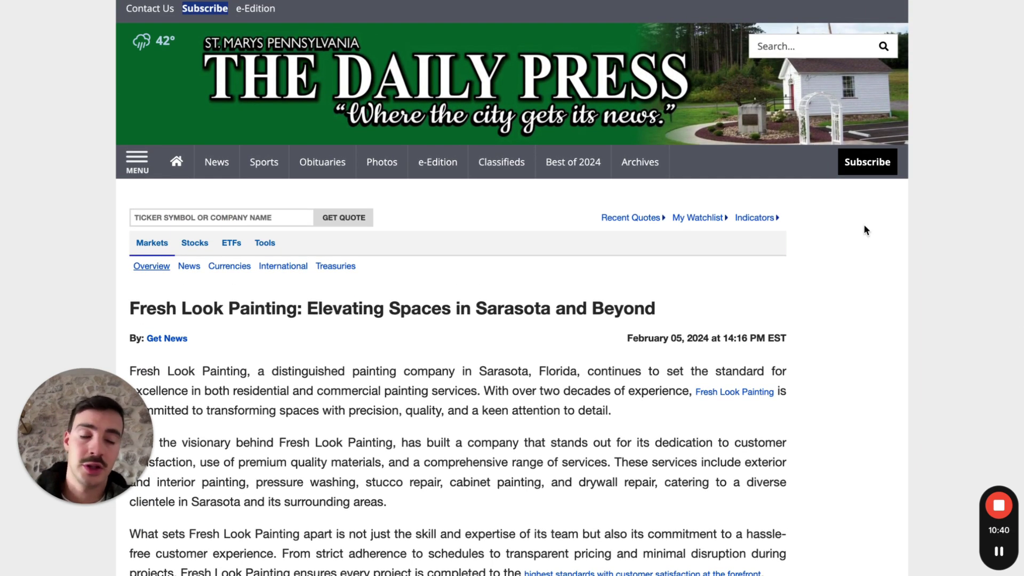
pyautogui.hotkey('ctrl', 'Left')
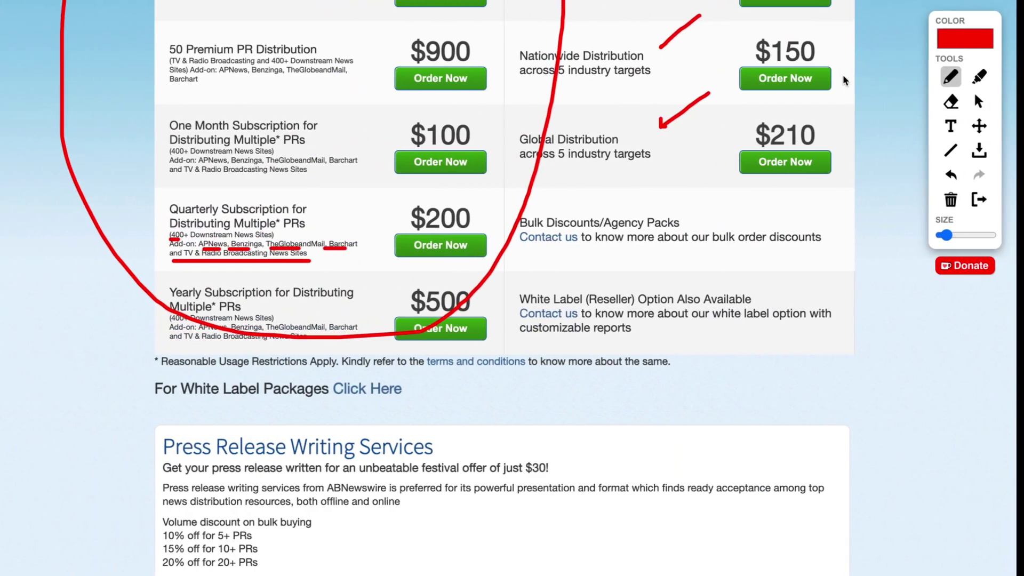
# - Return to the GetNews report and browse the industry, finance feed, regional and premium outlets that published the release
pyautogui.hotkey('ctrl', 'Left')
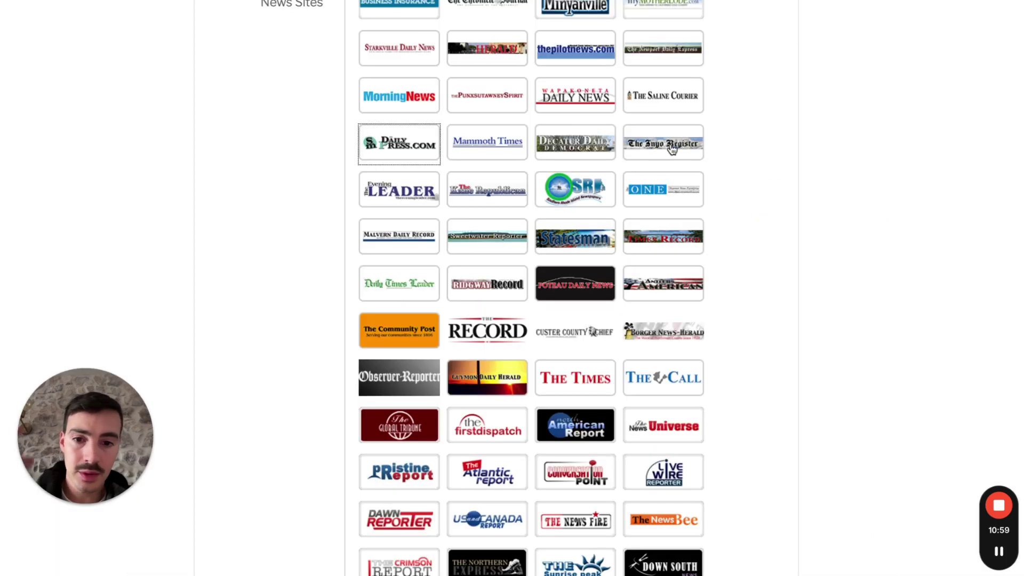
pyautogui.scroll(-20, 672, 149)
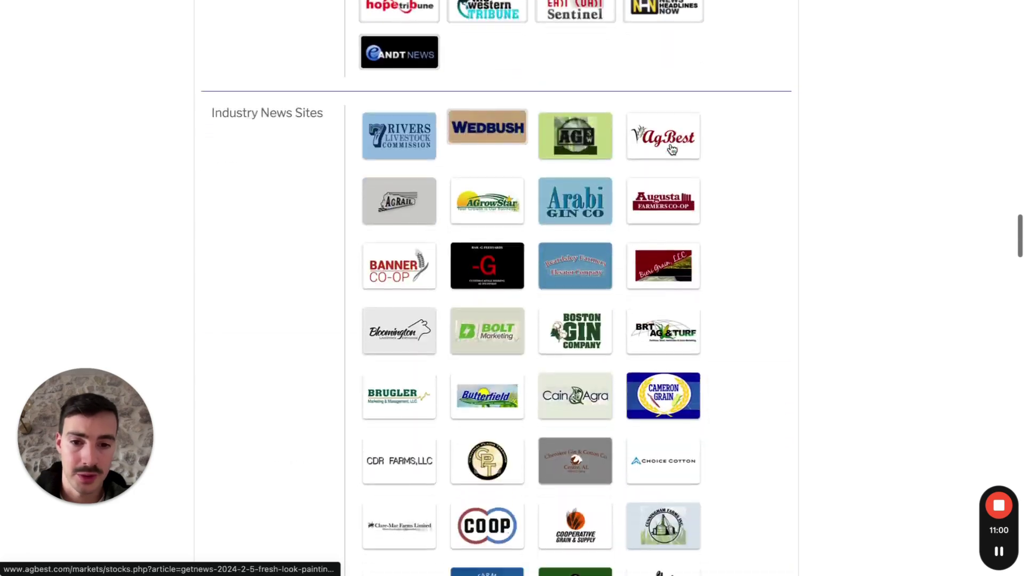
pyautogui.scroll(3, 486, 155)
pyautogui.scroll(-15, 352, 84)
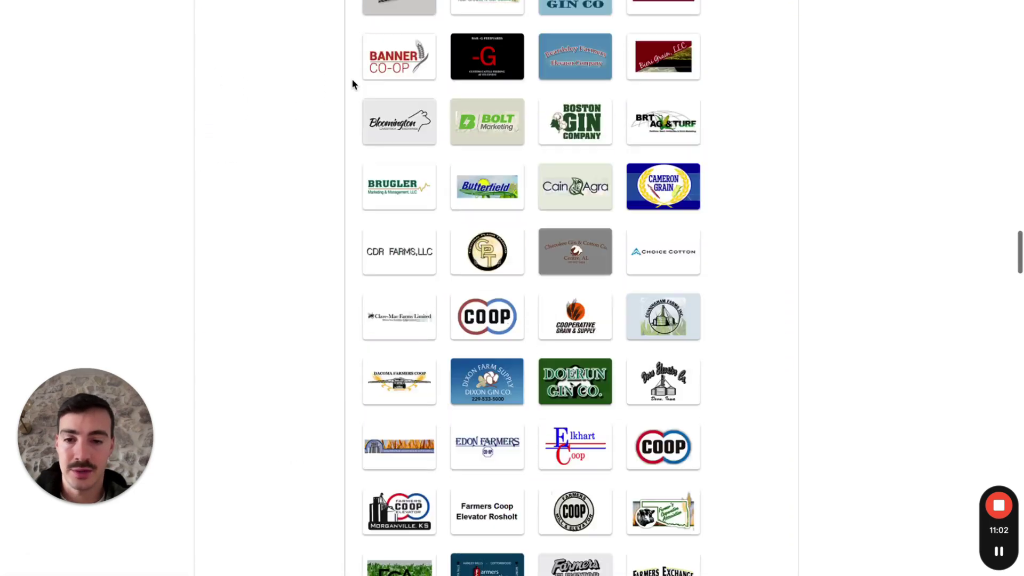
pyautogui.scroll(-15, 352, 84)
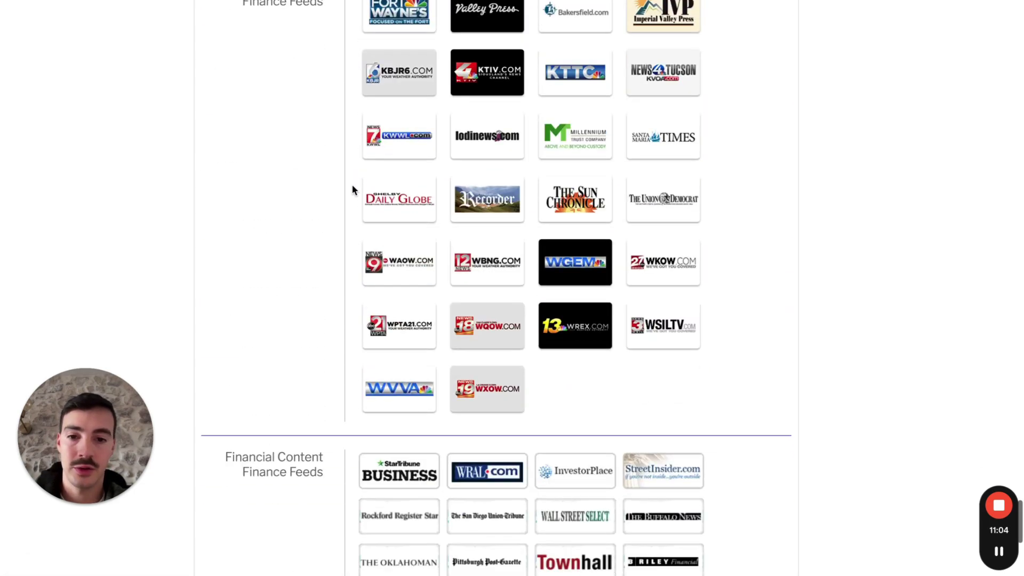
pyautogui.scroll(20, 432, 265)
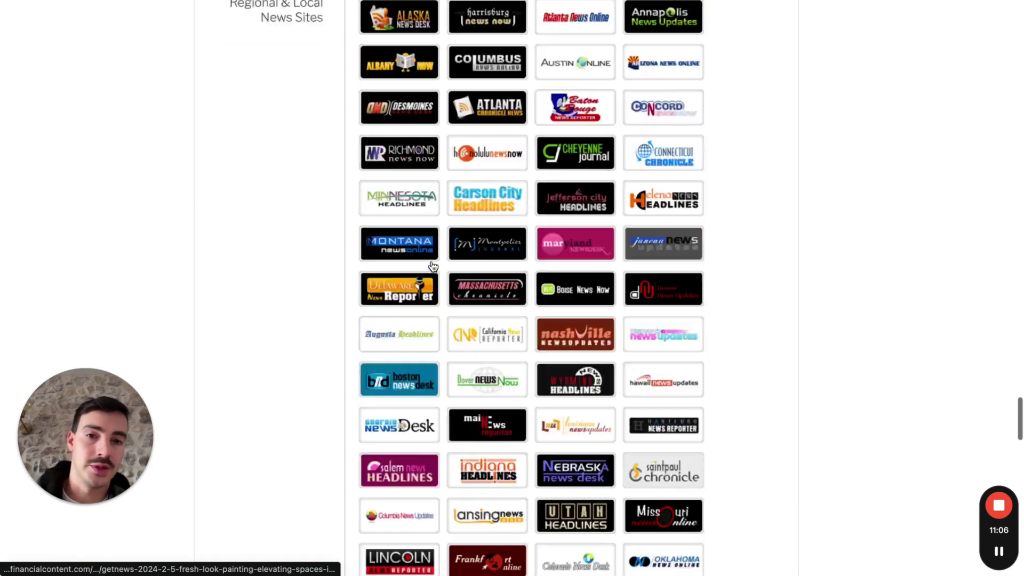
pyautogui.scroll(10, 432, 265)
pyautogui.scroll(-8, 436, 251)
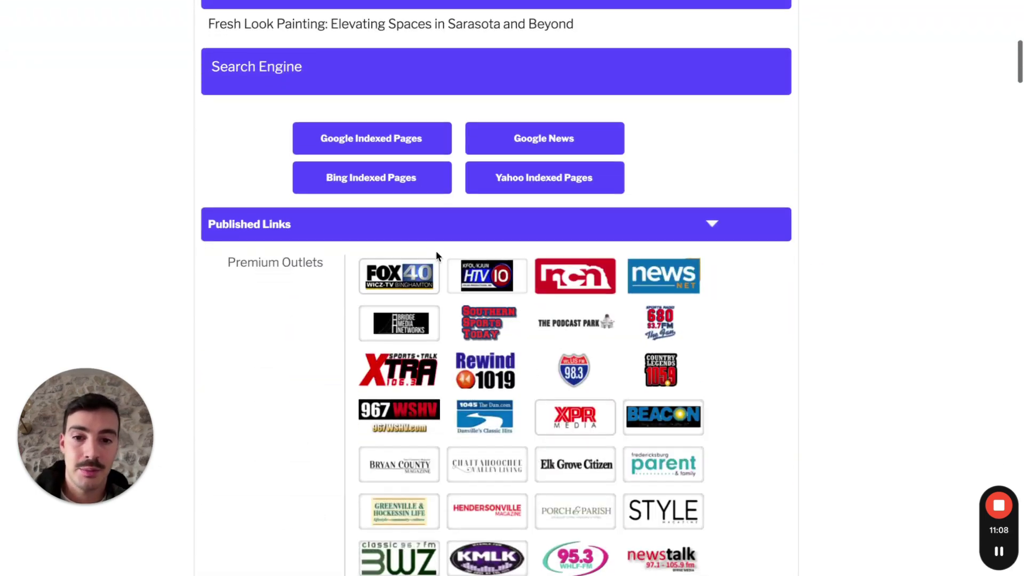
# - Switch to Fiverr's press release search results and browse more distribution gigs and their starting prices
pyautogui.scroll(-1, 437, 251)
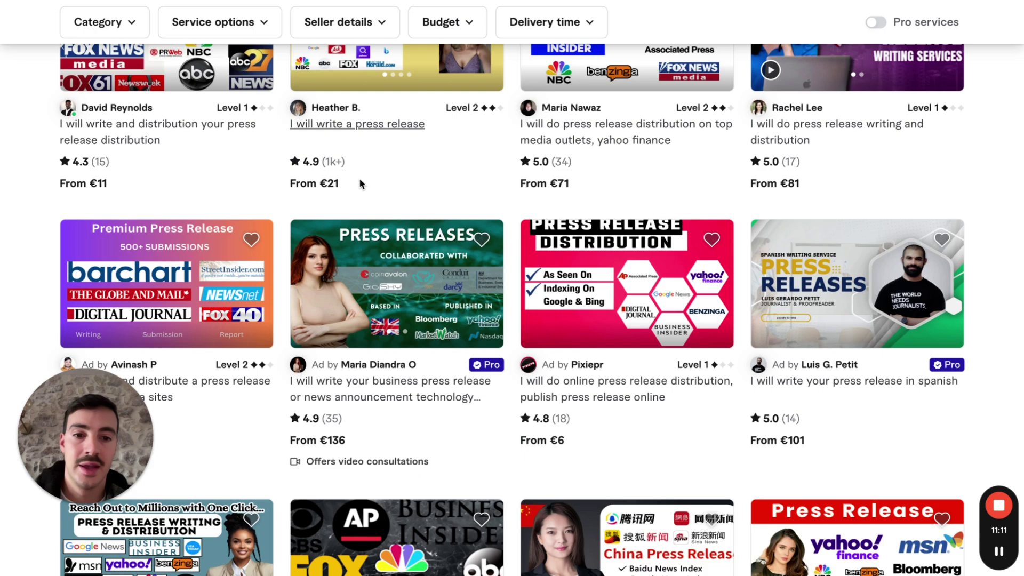
pyautogui.scroll(-15, 357, 189)
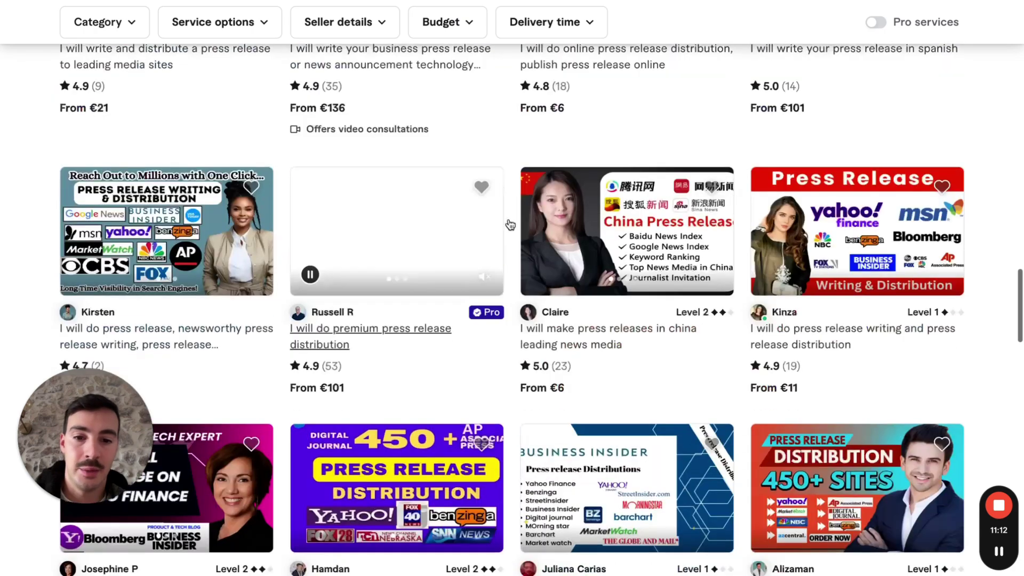
pyautogui.scroll(-2, 697, 325)
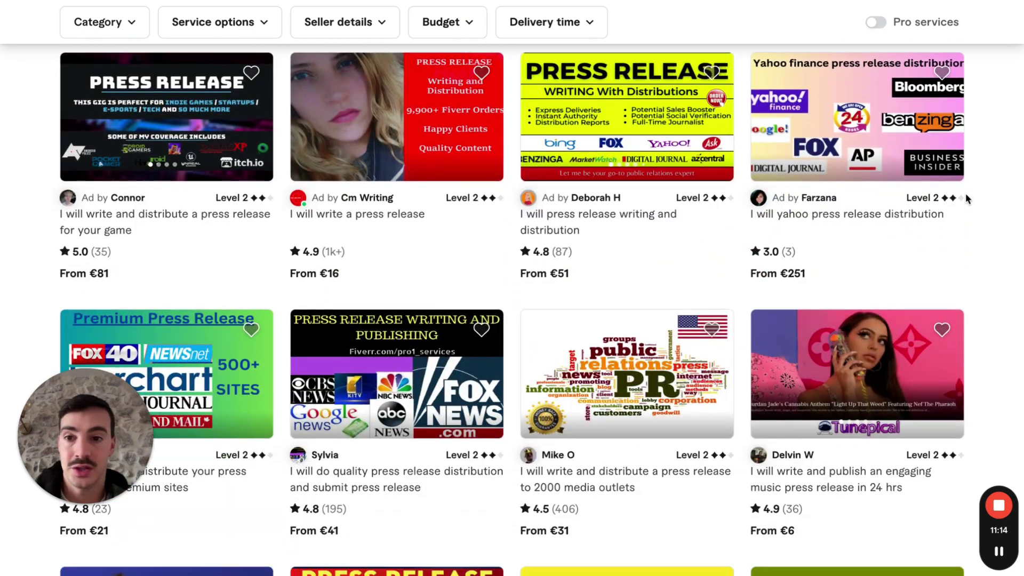
pyautogui.scroll(1, 966, 198)
pyautogui.scroll(1, 965, 193)
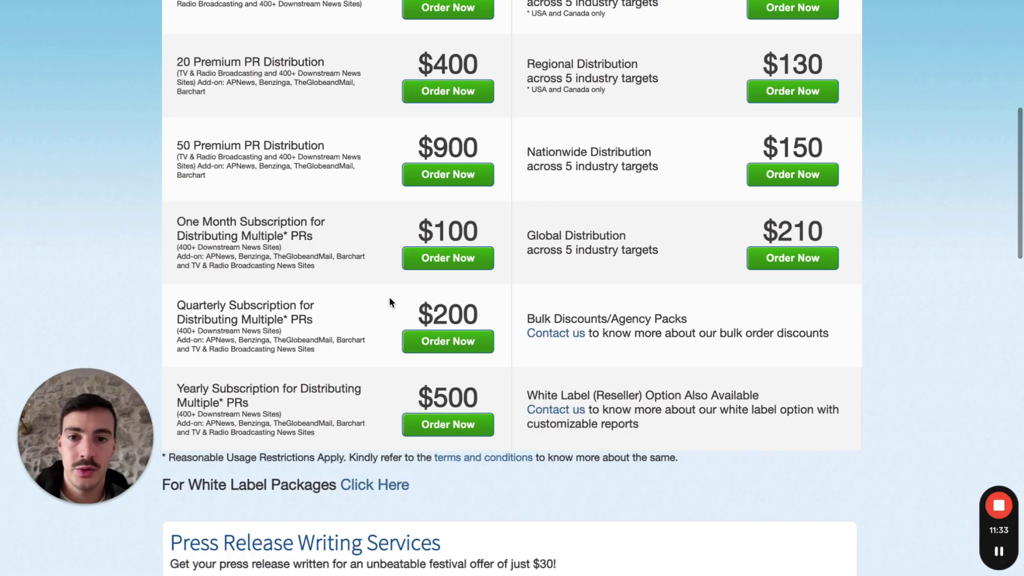
# - Compare ABNewswire's Single Premium and 20 Premium PR Distribution packages, highlighting their names and prices
pyautogui.scroll(3, 390, 303)
pyautogui.moveTo(175, 154); pyautogui.dragTo(401, 169)
pyautogui.scroll(1, 401, 170)
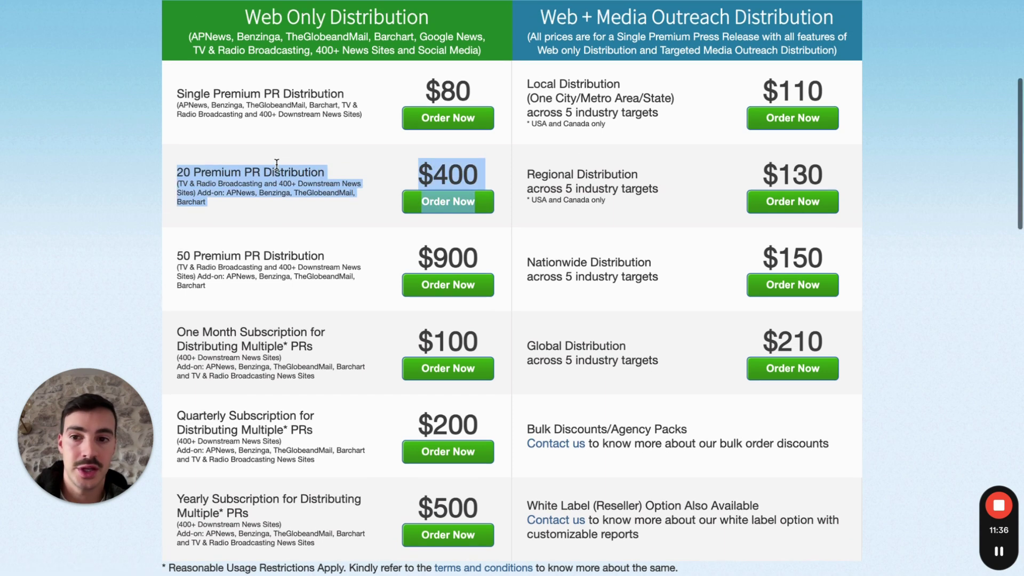
pyautogui.tripleClick(183, 173)
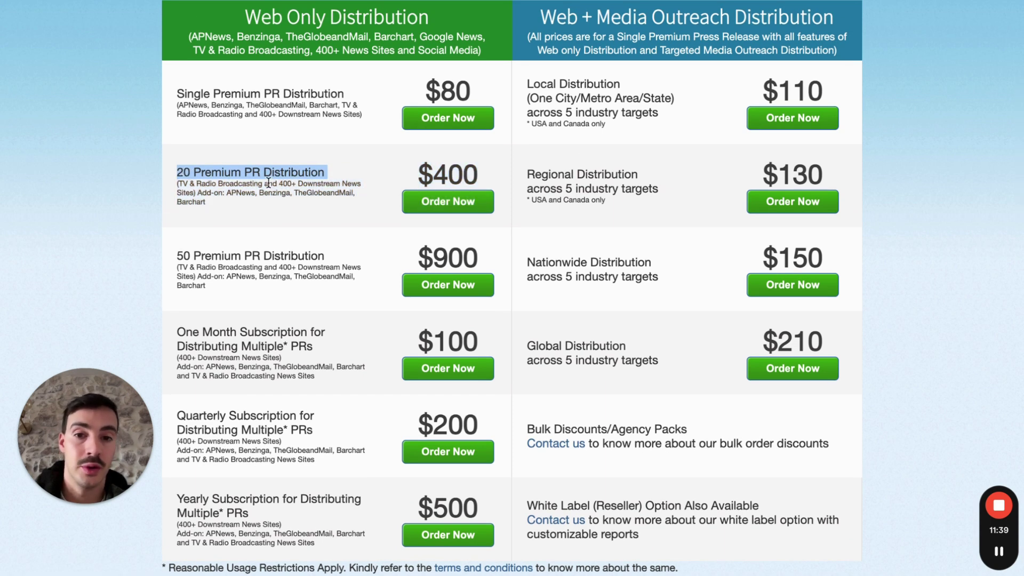
pyautogui.scroll(1, 267, 182)
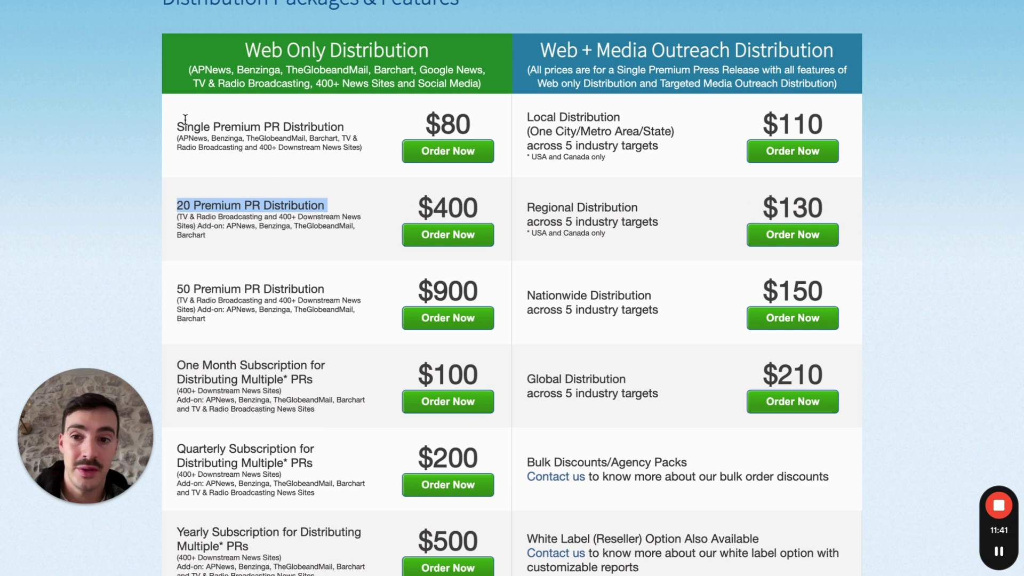
pyautogui.moveTo(175, 122); pyautogui.dragTo(500, 151)
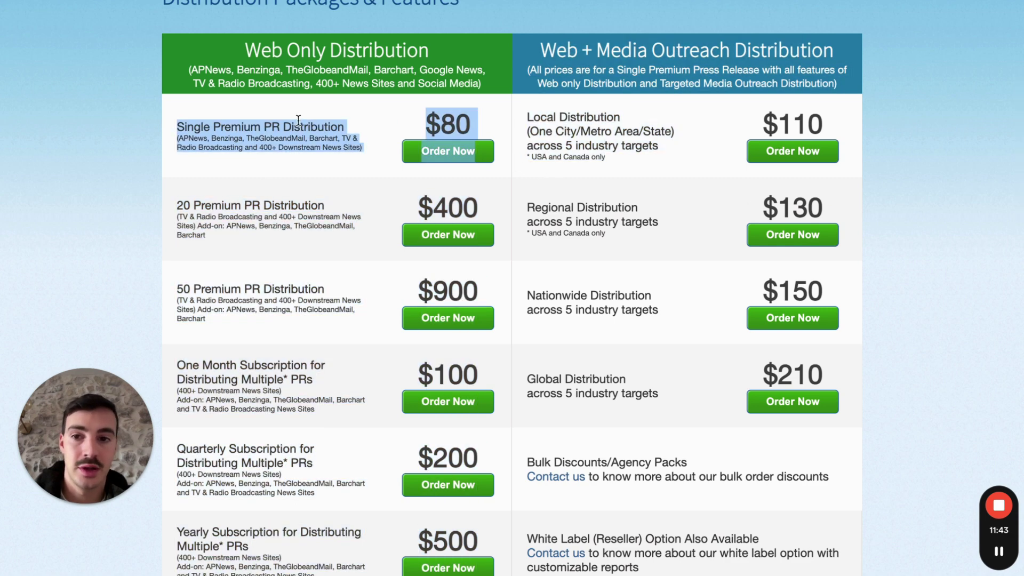
pyautogui.click(202, 120)
pyautogui.moveTo(177, 124); pyautogui.dragTo(514, 150)
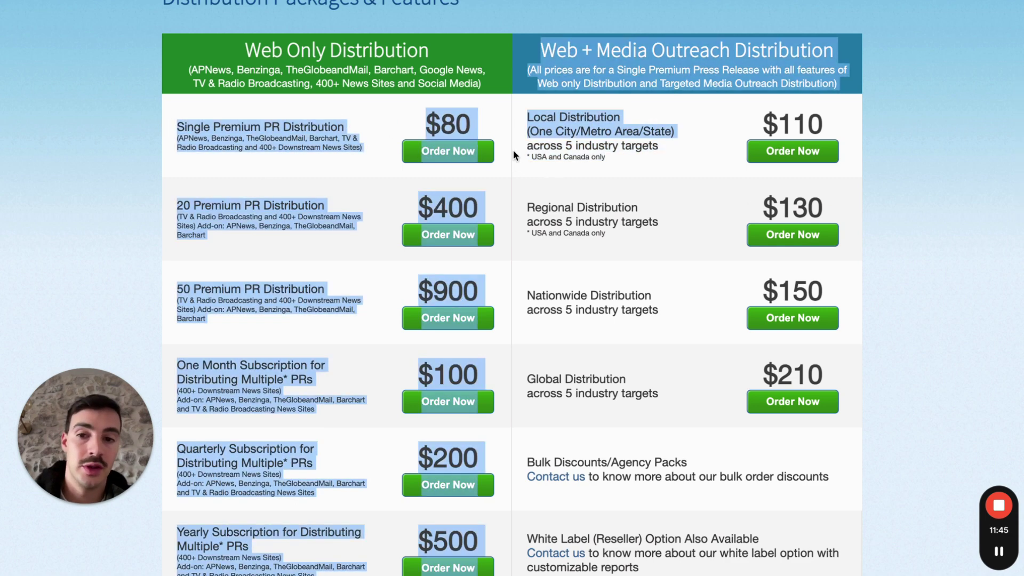
pyautogui.click(299, 202)
pyautogui.moveTo(175, 209); pyautogui.dragTo(473, 201)
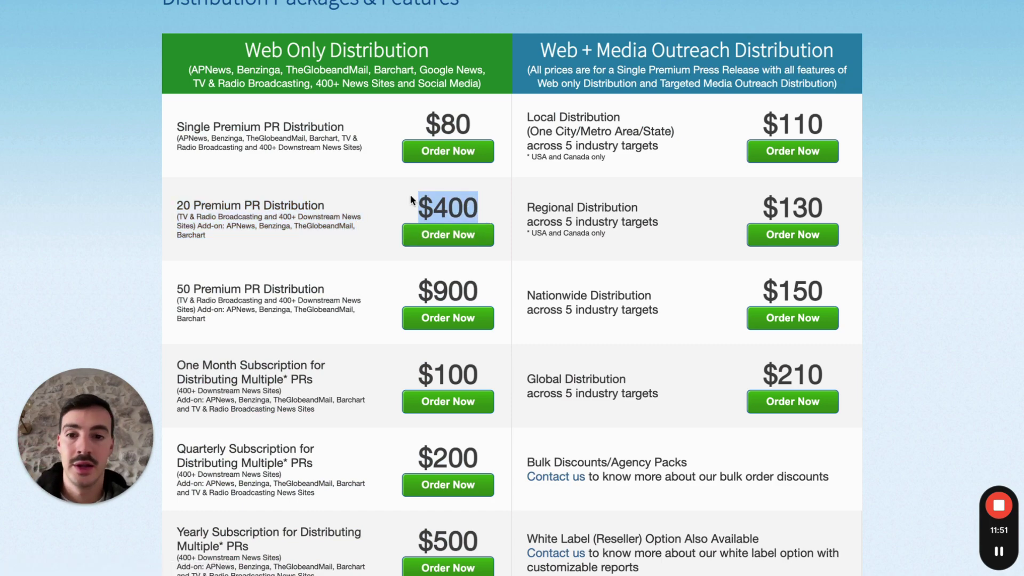
# - Switch to the GetNews account, try to add a new press release, and dismiss the alert
pyautogui.hotkey('ctrl', 'Right')
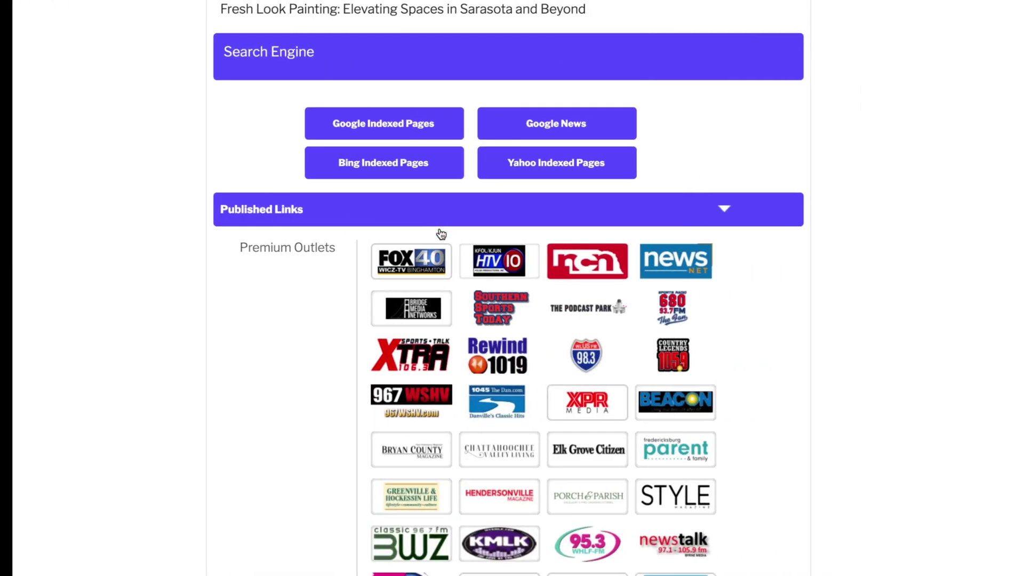
pyautogui.scroll(10, 666, 184)
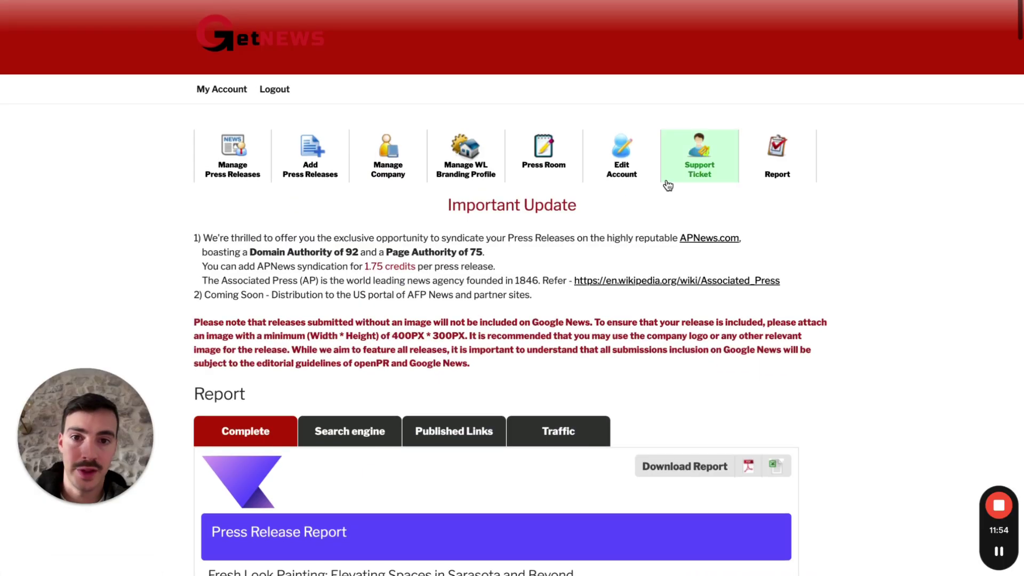
pyautogui.click(322, 175)
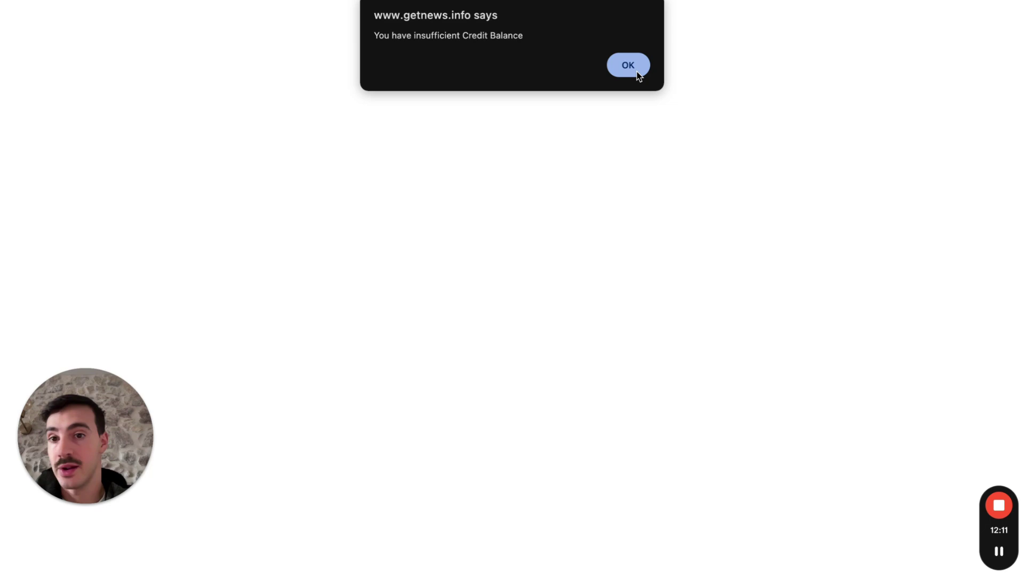
pyautogui.click(637, 72)
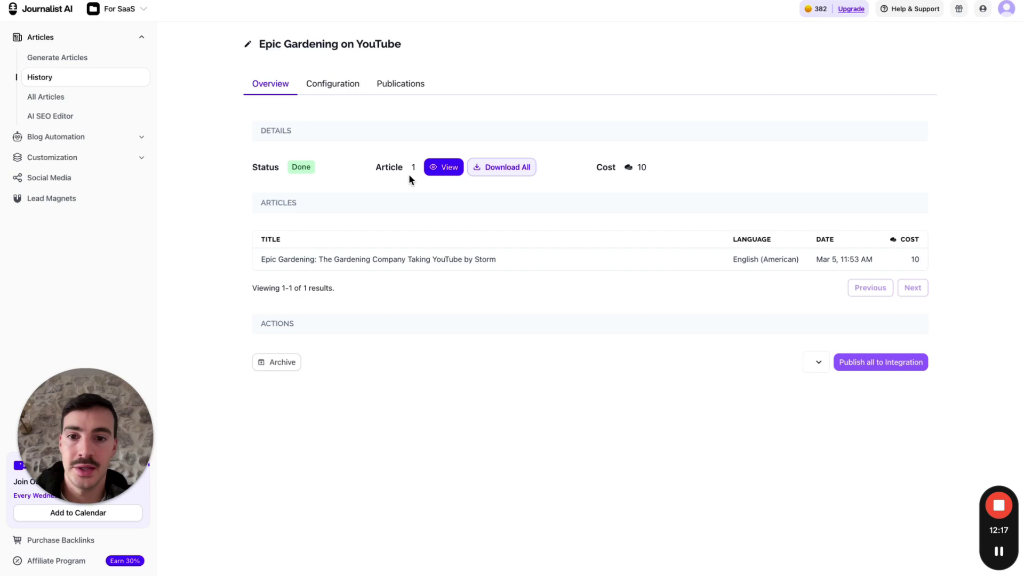
# - Open the Epic Gardening article in Journalist AI, select its full text, and check the GetNews press release management page
pyautogui.click(443, 167)
pyautogui.moveTo(344, 197); pyautogui.dragTo(640, 571)
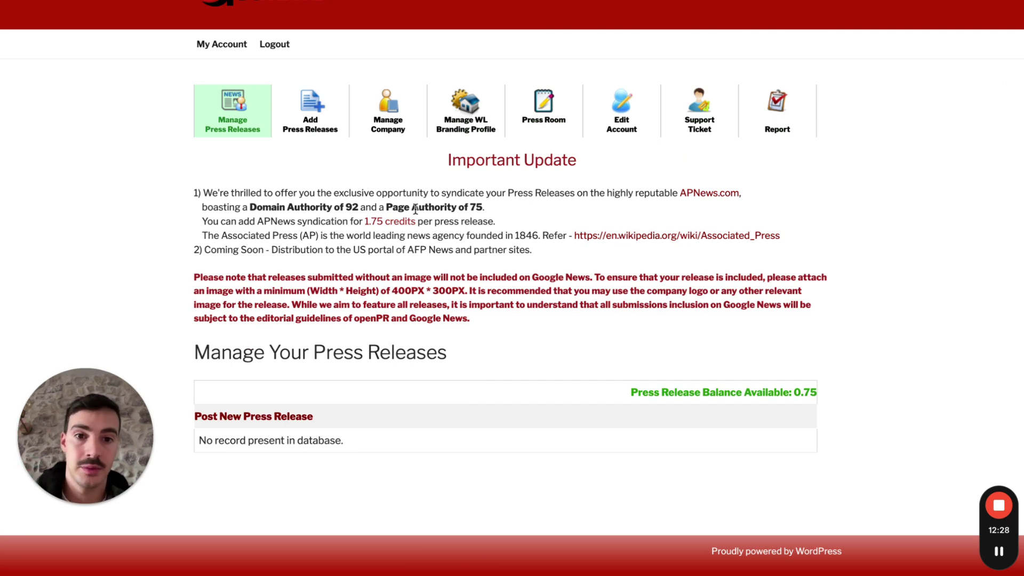
pyautogui.hotkey('ctrl', 'Left')
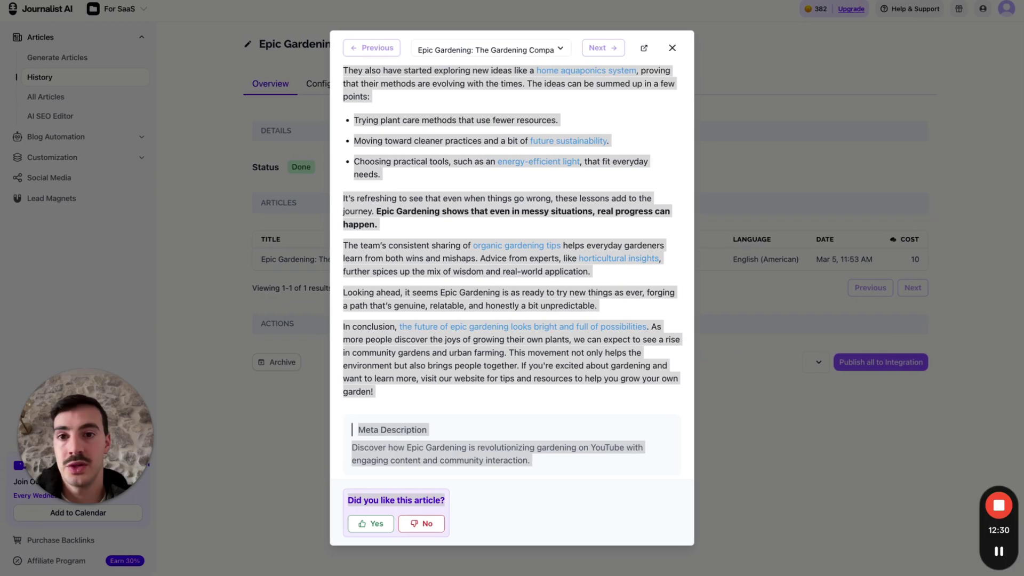
# - Switch to the ABNewswire packages and examine the add-on outlets listed for 20 Premium PR Distribution
pyautogui.hotkey('ctrl', 'Tab')
pyautogui.scroll(-1, 346, 327)
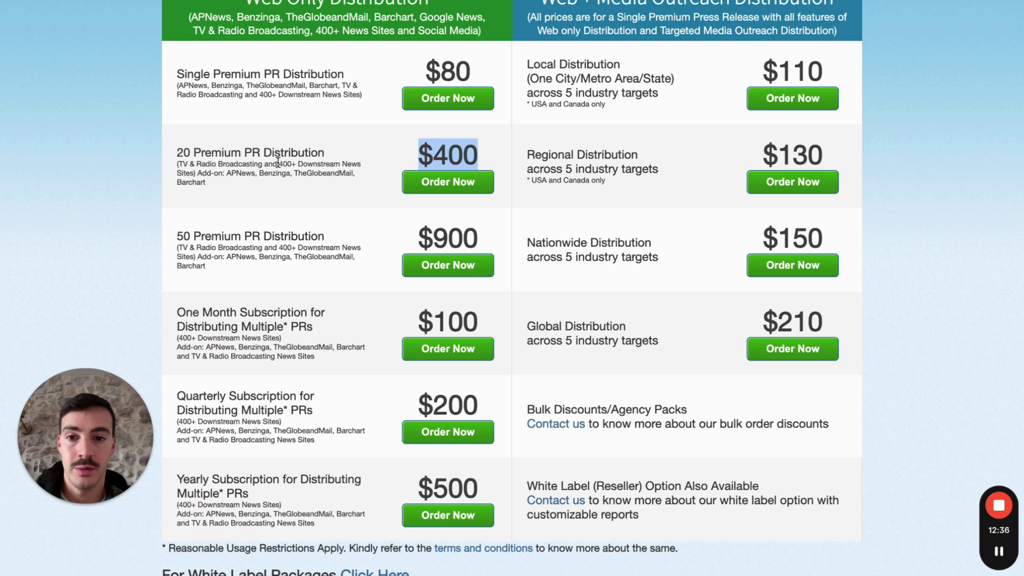
pyautogui.click(302, 163)
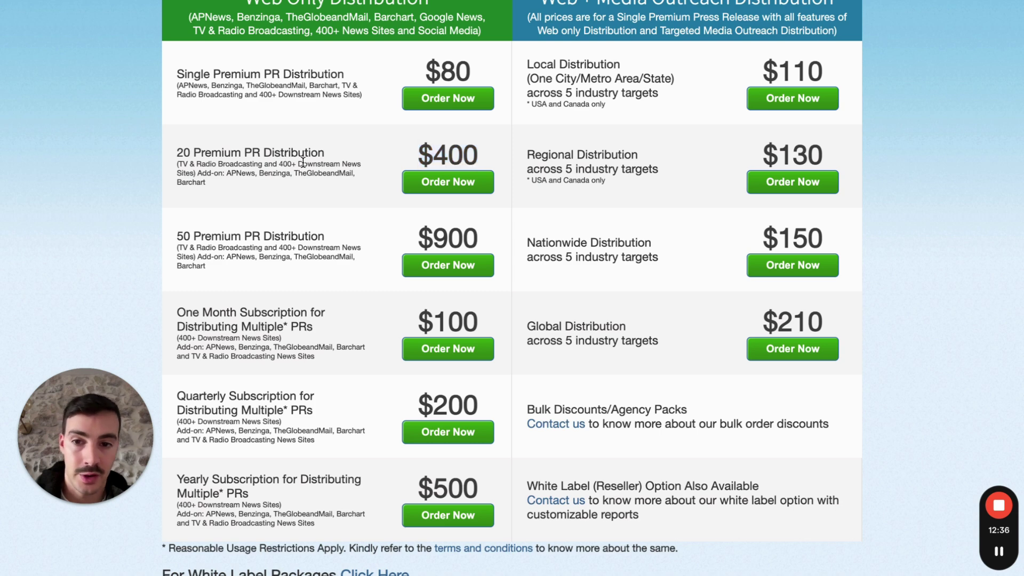
pyautogui.doubleClick(240, 174)
pyautogui.doubleClick(274, 174)
pyautogui.doubleClick(308, 175)
pyautogui.click(193, 174)
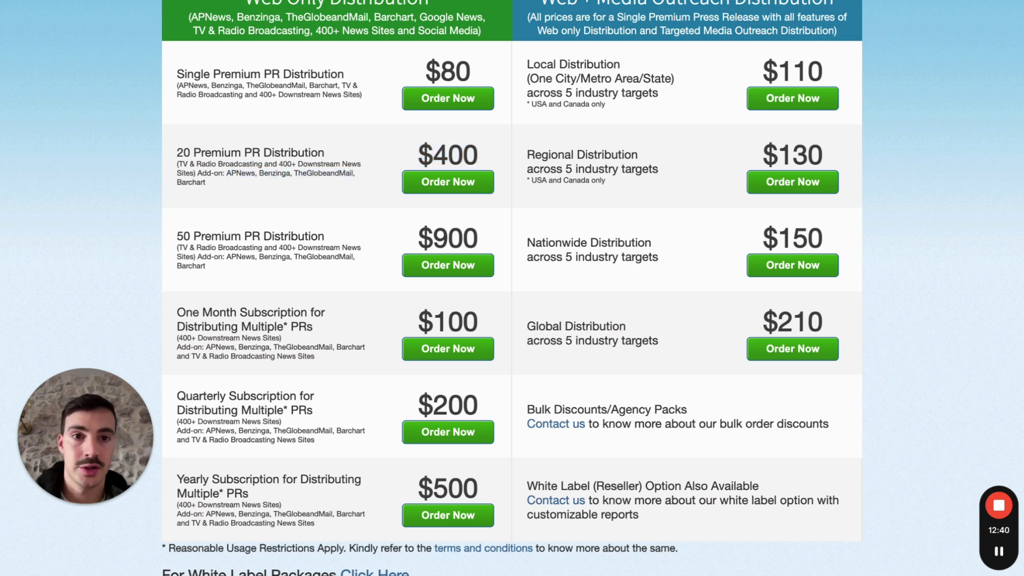
# - Switch to GetNews, open the web report for the Fresh Look Painting release, and browse its published outlets
pyautogui.hotkey('ctrl', 'Tab')
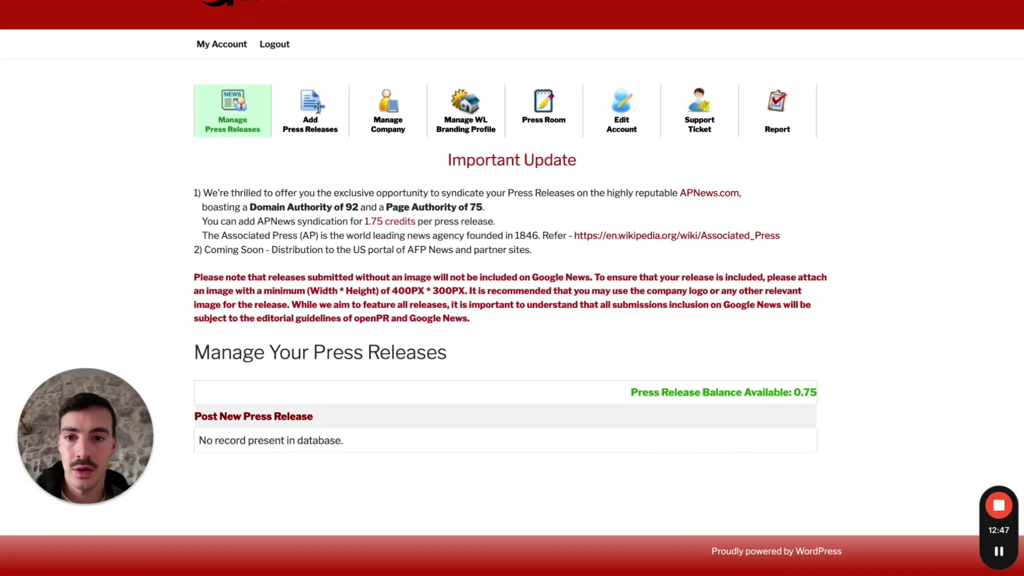
pyautogui.click(769, 121)
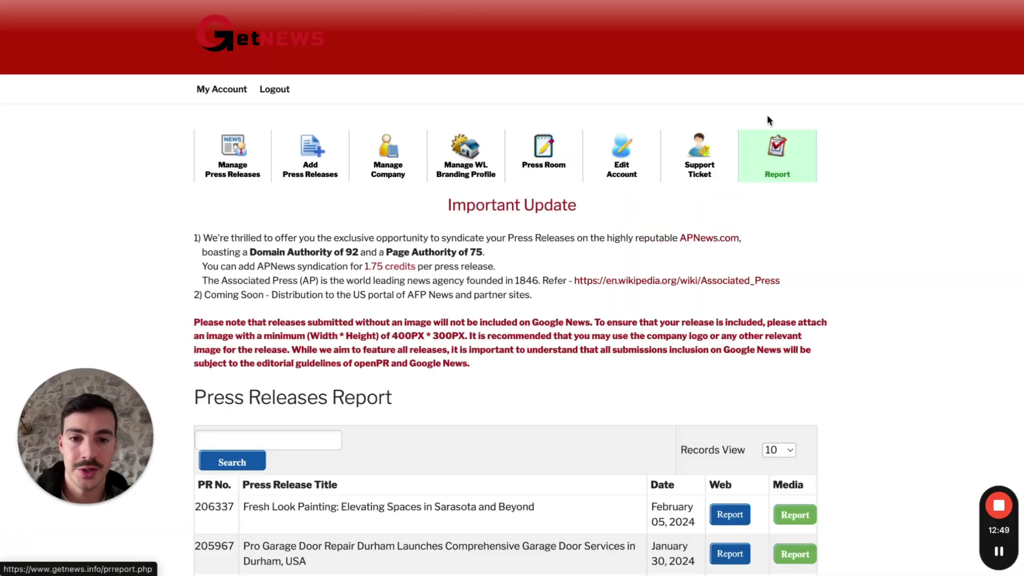
pyautogui.scroll(-3, 767, 114)
pyautogui.click(731, 386)
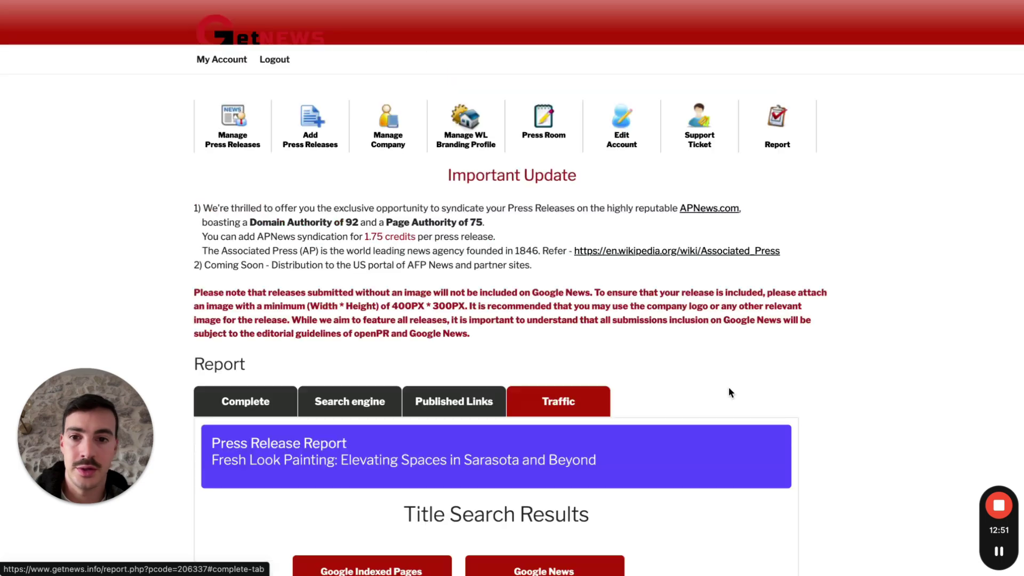
pyautogui.scroll(-7, 562, 421)
pyautogui.scroll(-20, 564, 435)
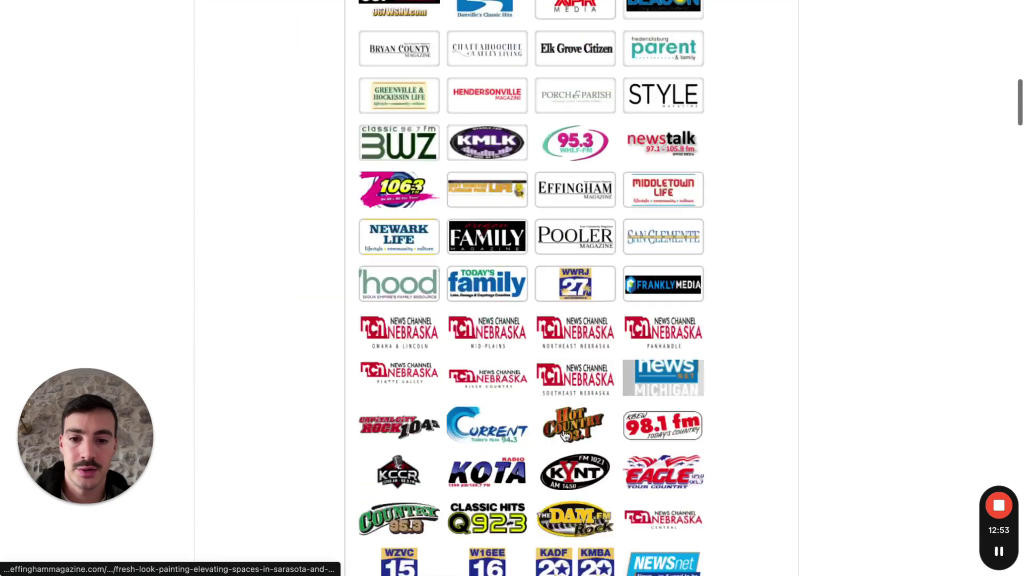
pyautogui.scroll(10, 564, 435)
pyautogui.scroll(10, 565, 434)
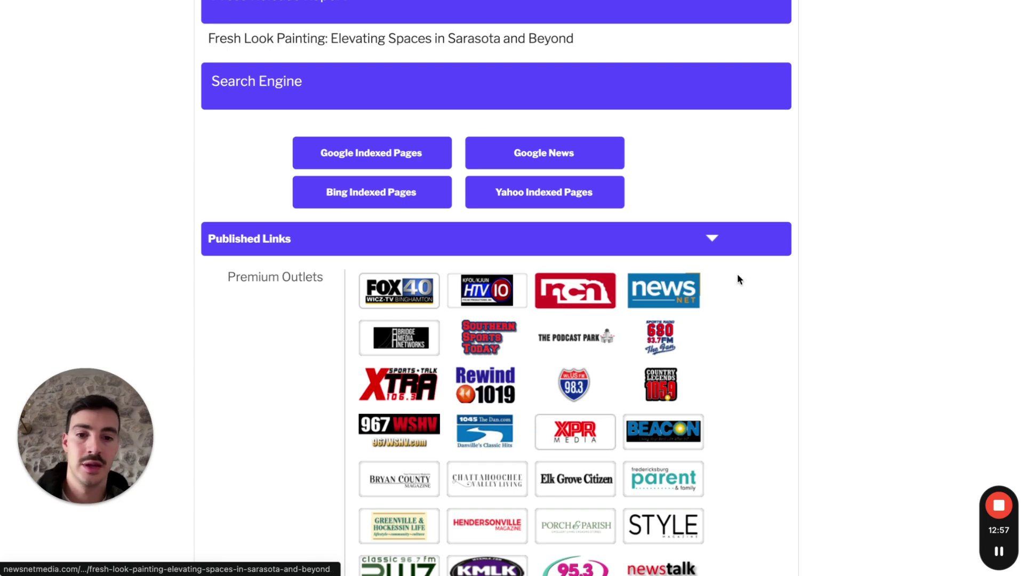
pyautogui.scroll(3, 737, 277)
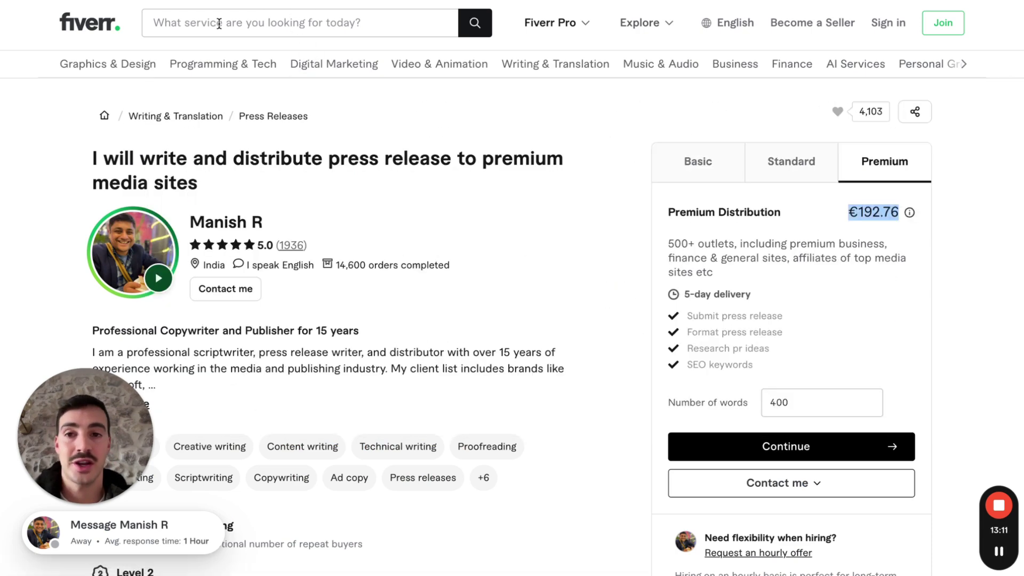
# - On the Fiverr press release gig, compare the Basic and Premium packages, highlighting their prices and the Basic delivery time
pyautogui.click(681, 163)
pyautogui.moveTo(853, 214); pyautogui.dragTo(928, 213)
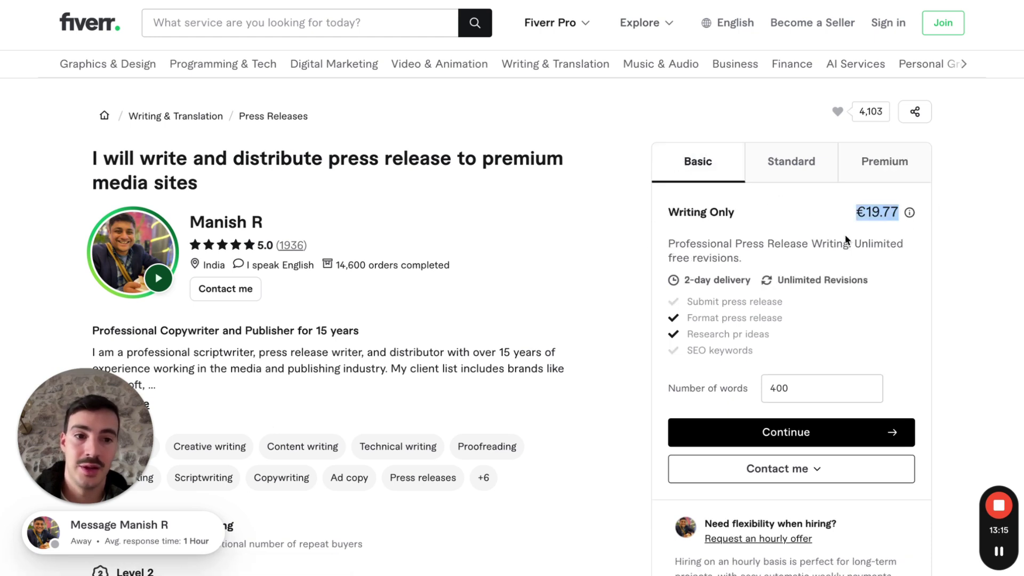
pyautogui.moveTo(680, 283); pyautogui.dragTo(764, 284)
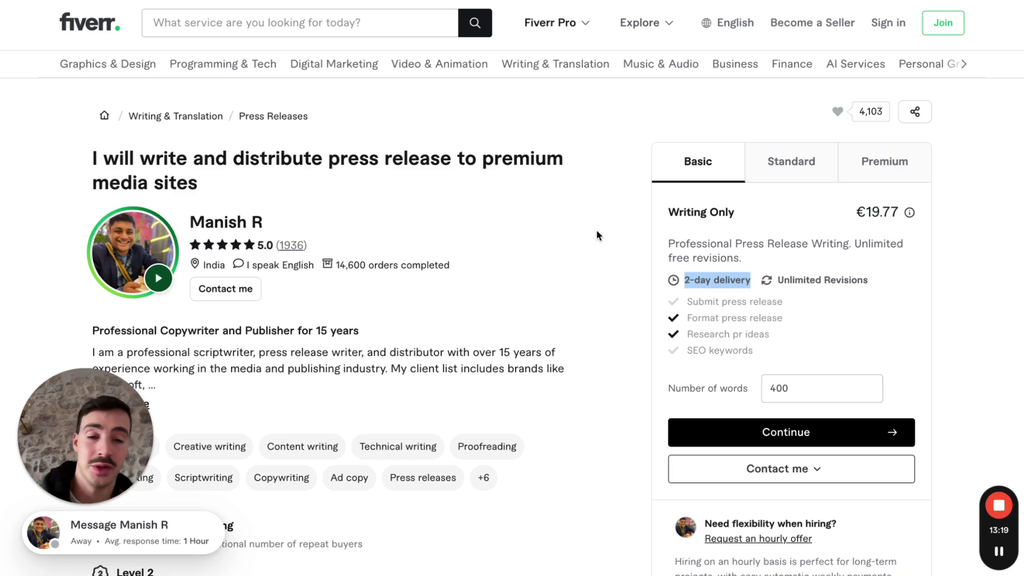
pyautogui.click(894, 161)
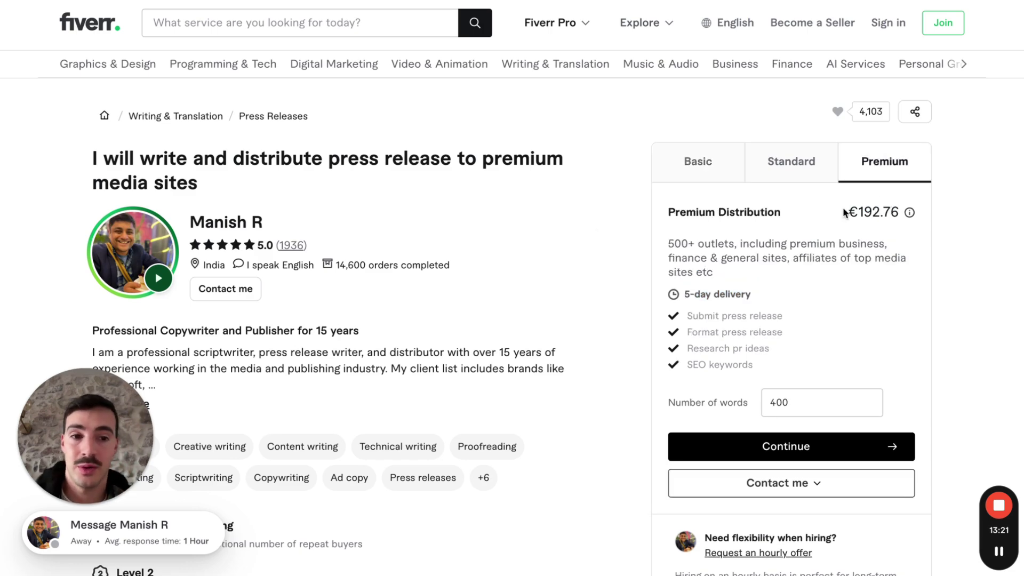
pyautogui.moveTo(843, 213); pyautogui.dragTo(976, 213)
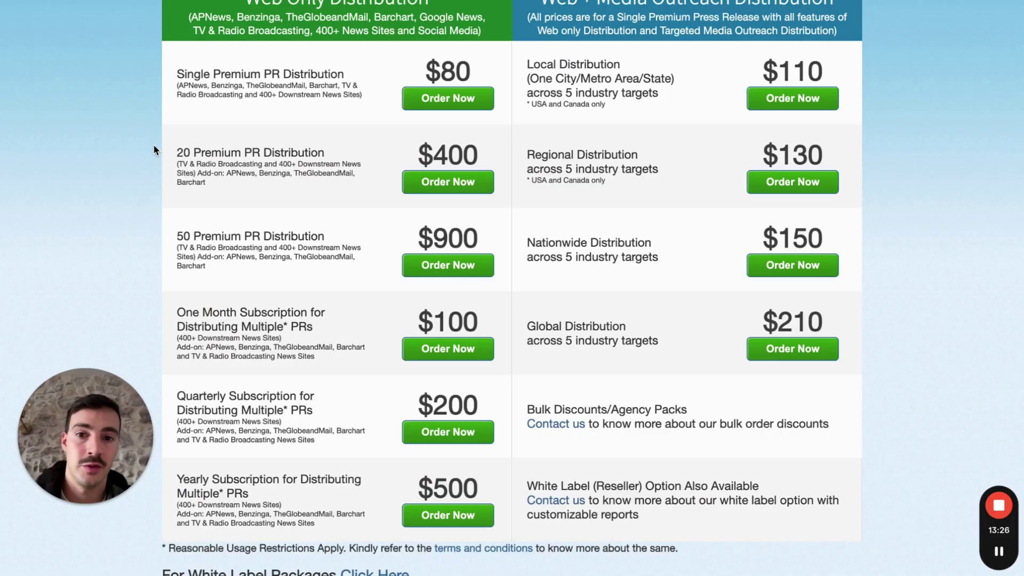
# - Return to the ABNewswire packages and highlight the Single Premium PR Distribution row with its price
pyautogui.moveTo(154, 150); pyautogui.dragTo(471, 167)
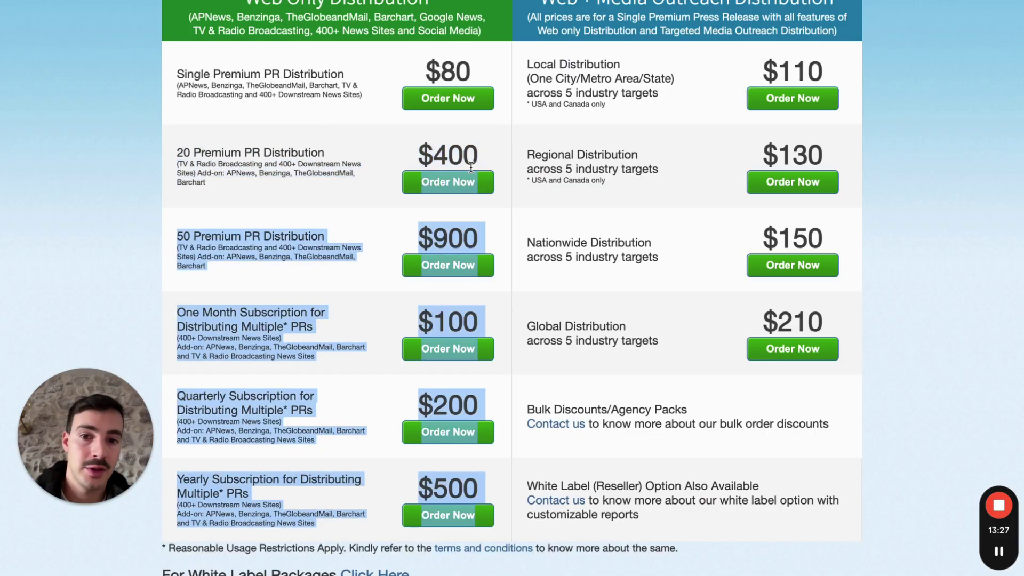
pyautogui.click(252, 154)
pyautogui.moveTo(181, 72); pyautogui.dragTo(492, 83)
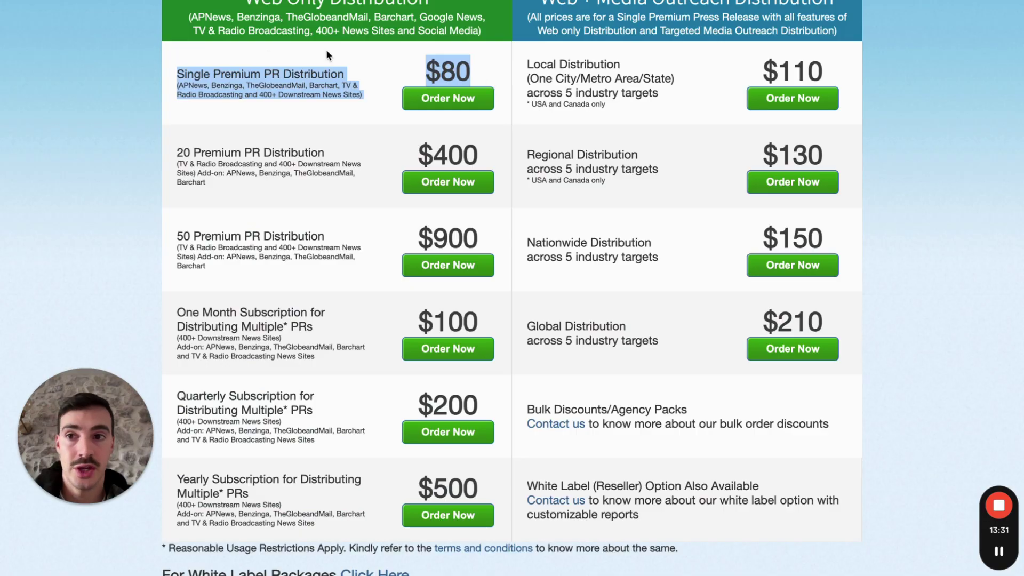
pyautogui.scroll(-2, 674, 435)
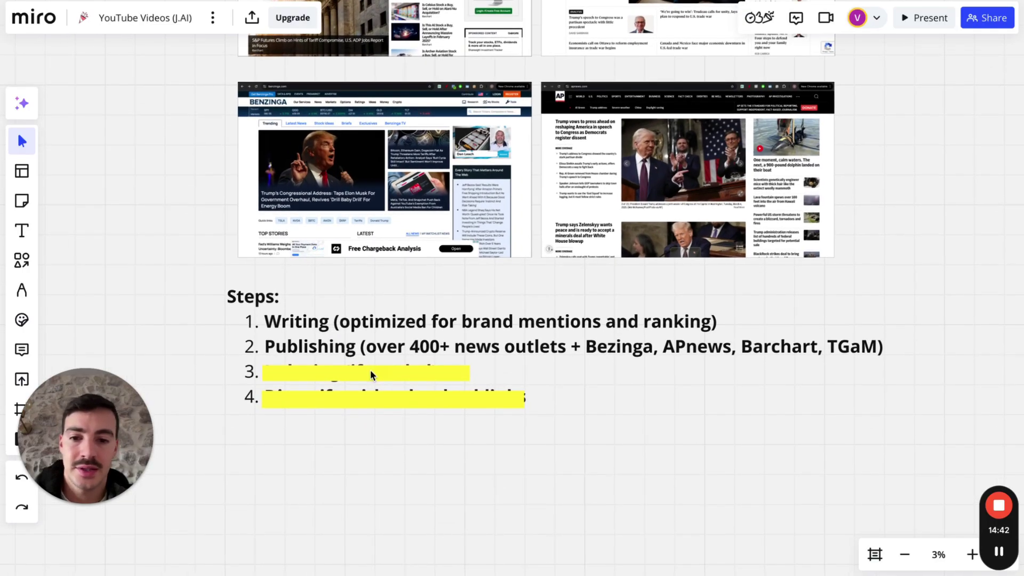
# - On the Miro board, delete the yellow cover over step 3 of the list and load a page in a new browser tab
pyautogui.click(370, 370)
pyautogui.press('Delete')
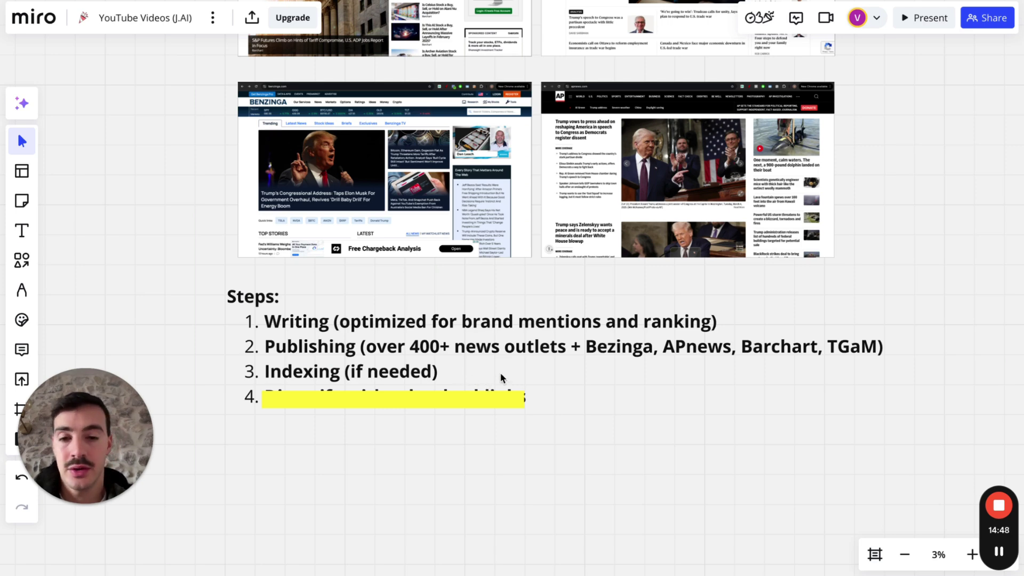
pyautogui.hotkey('ctrl', 't')
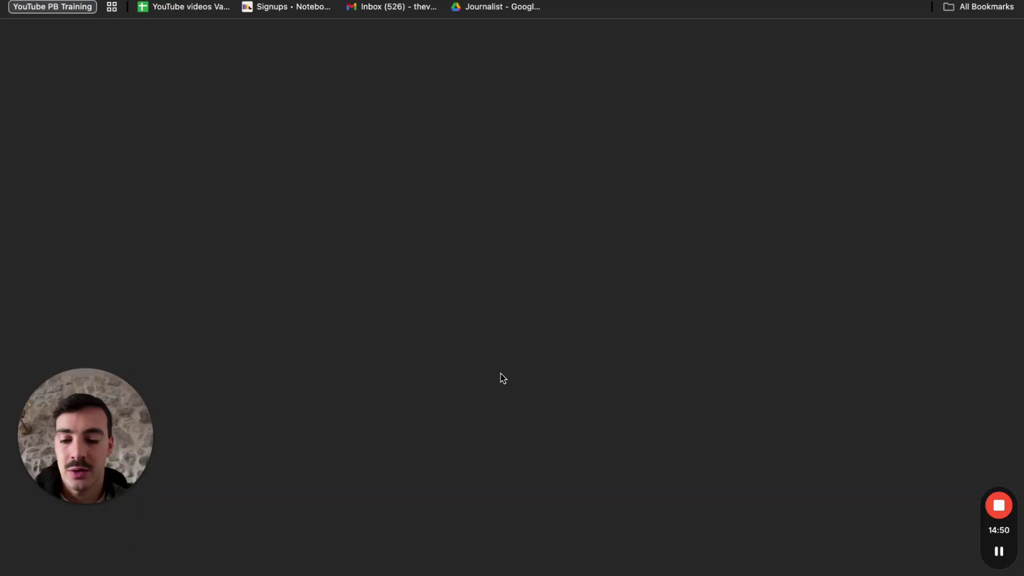
pyautogui.press('Return')
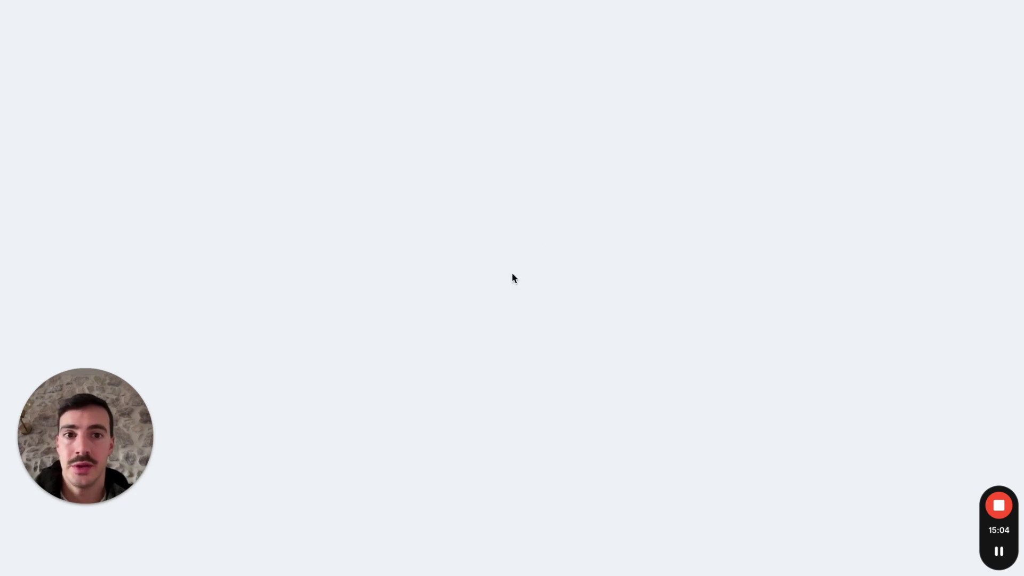
# - Return to the GetNews report and look through its search engine links and published outlets for the Fresh Look Painting release
pyautogui.hotkey('ctrl', 'Right')
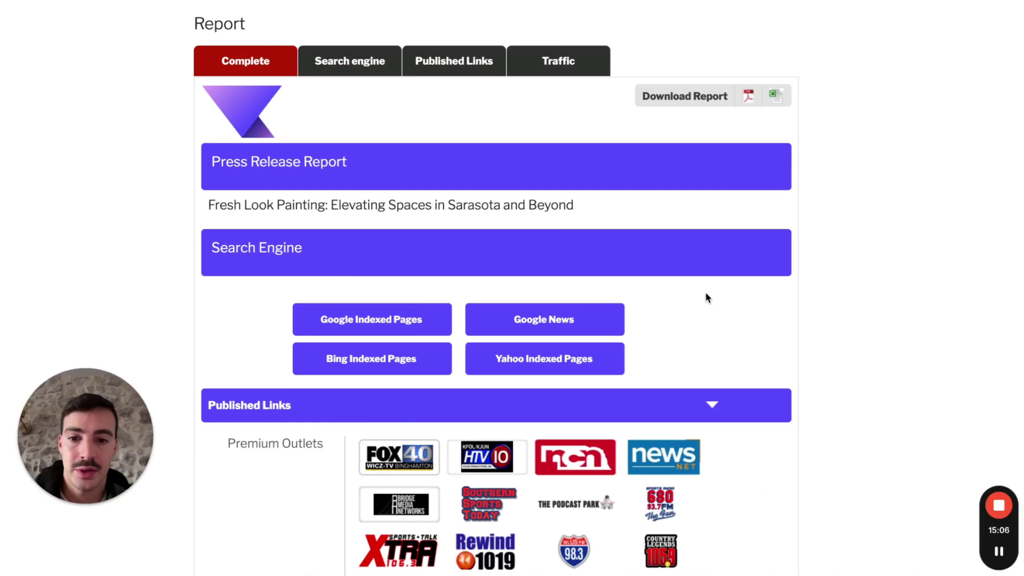
pyautogui.scroll(-2, 382, 331)
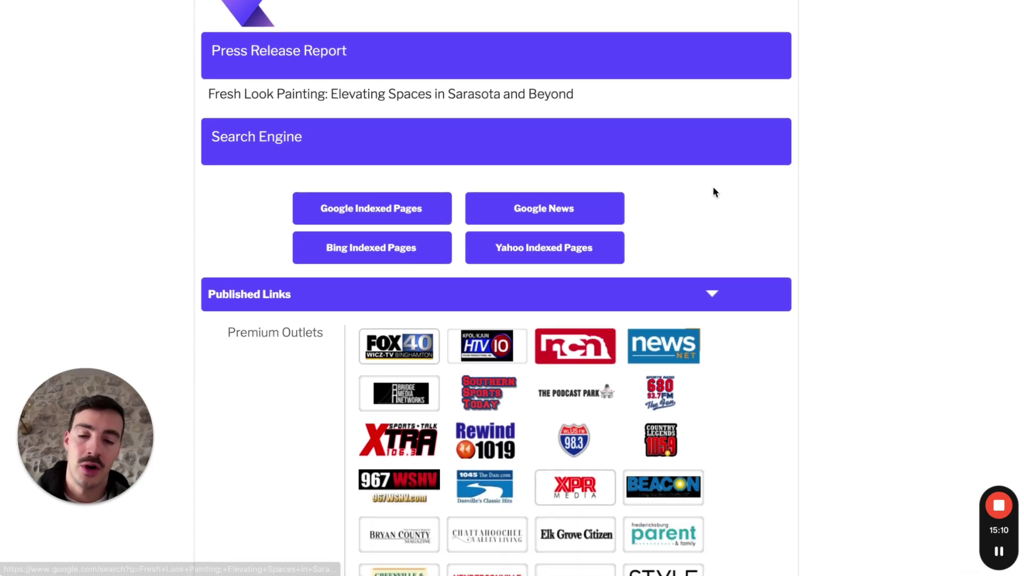
pyautogui.scroll(-6, 869, 200)
pyautogui.scroll(-20, 869, 201)
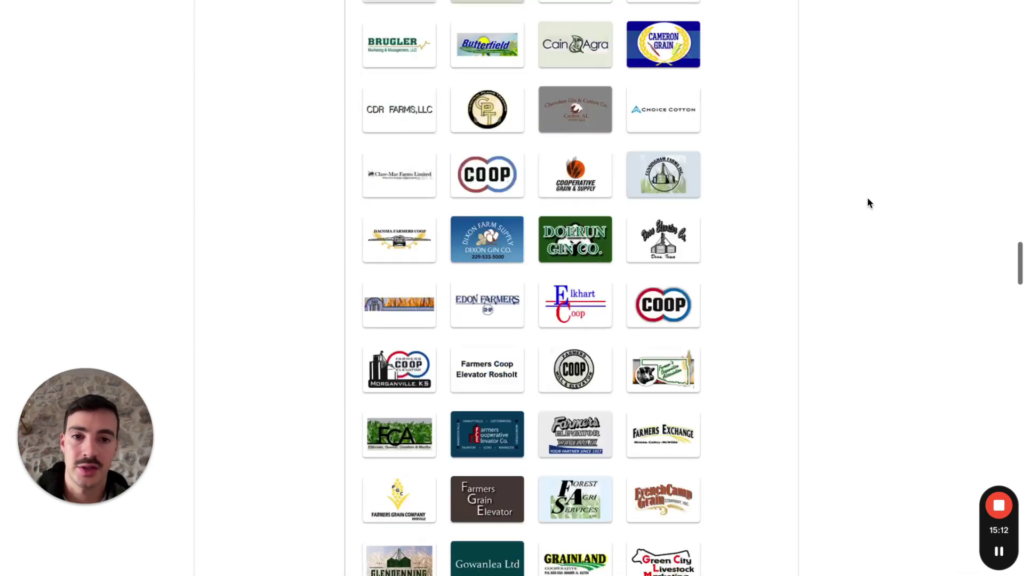
pyautogui.scroll(18, 869, 201)
pyautogui.scroll(16, 867, 202)
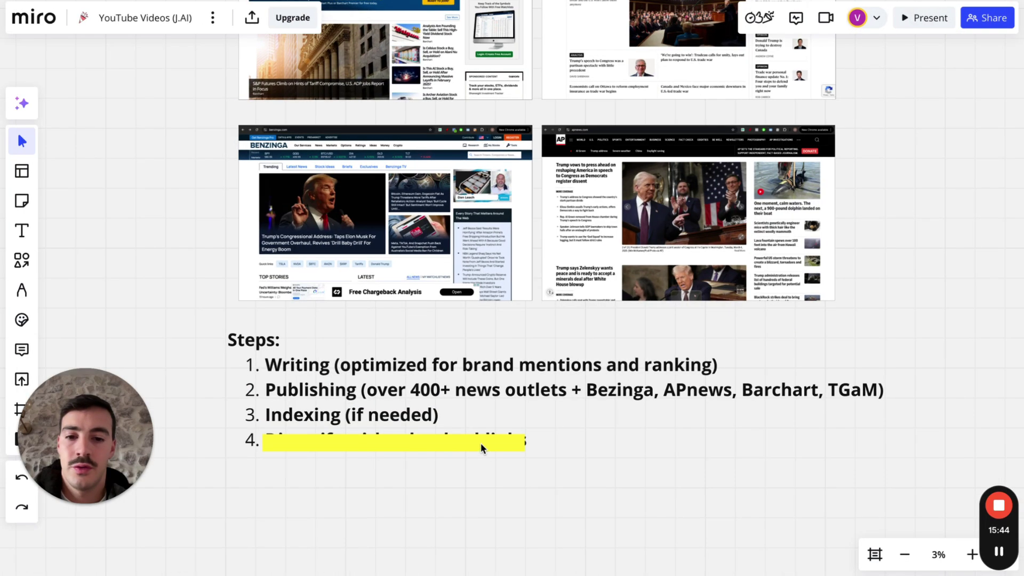
# - On the Miro board, delete the yellow cover over step 4 of the list
pyautogui.click(481, 442)
pyautogui.press('Delete')
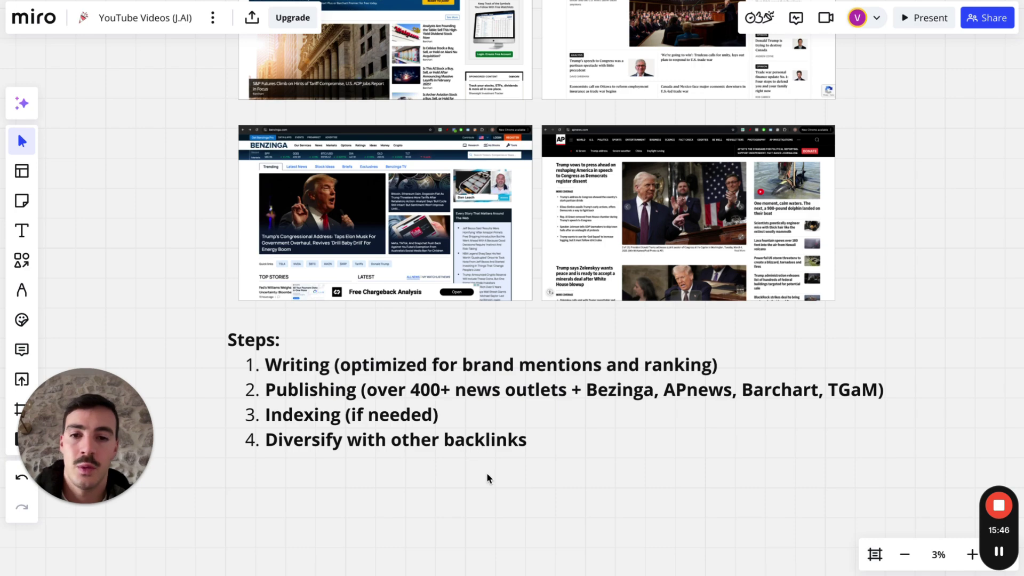
# - On the Miro board, draw red freehand lines from the four news site screenshots out to a shared point beside them
pyautogui.scroll(-3, 535, 300)
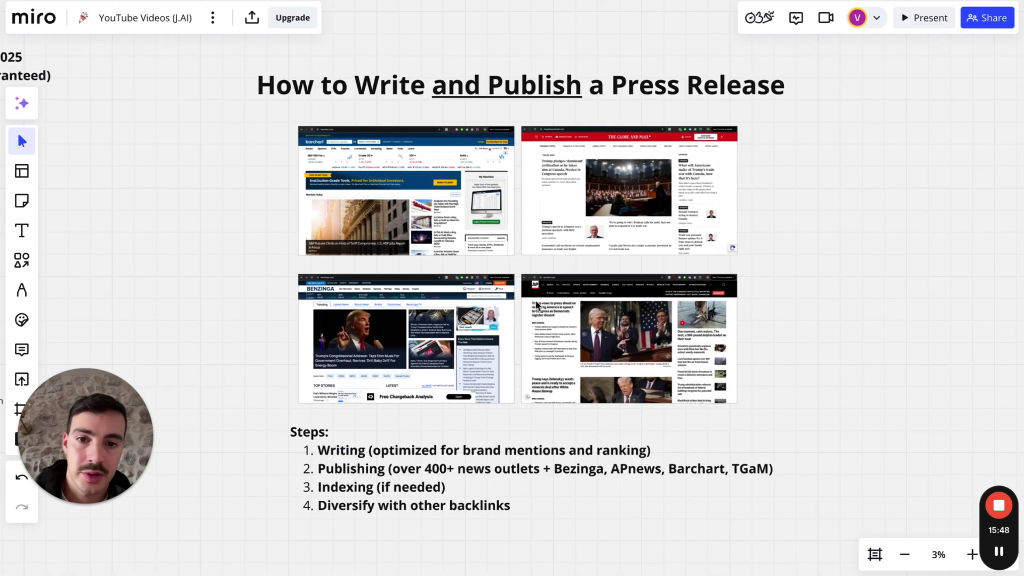
pyautogui.scroll(-1, 537, 305)
pyautogui.scroll(3, 536, 305)
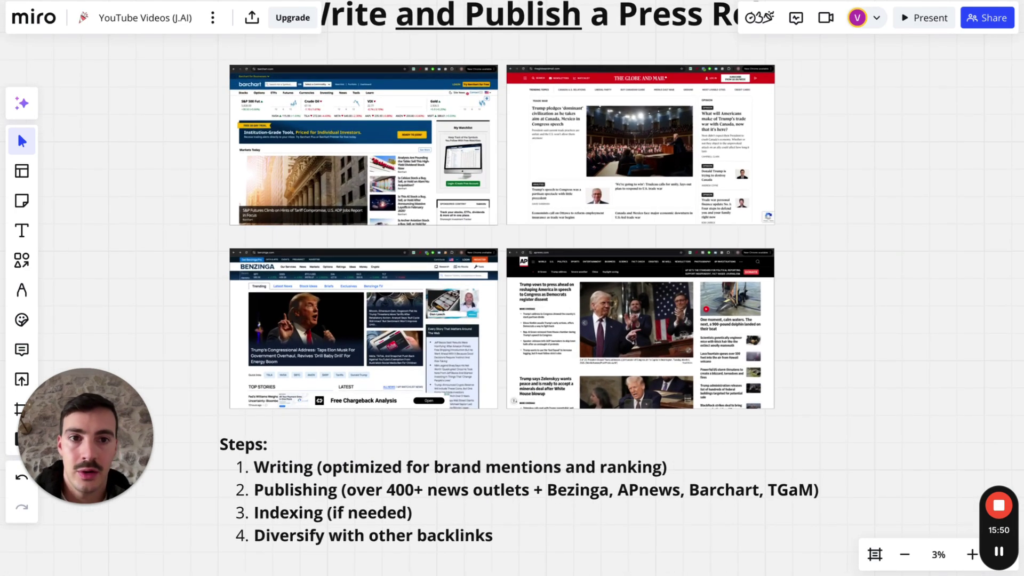
pyautogui.hotkey('alt', 'shift', 'd')
pyautogui.moveTo(764, 215); pyautogui.dragTo(800, 203)
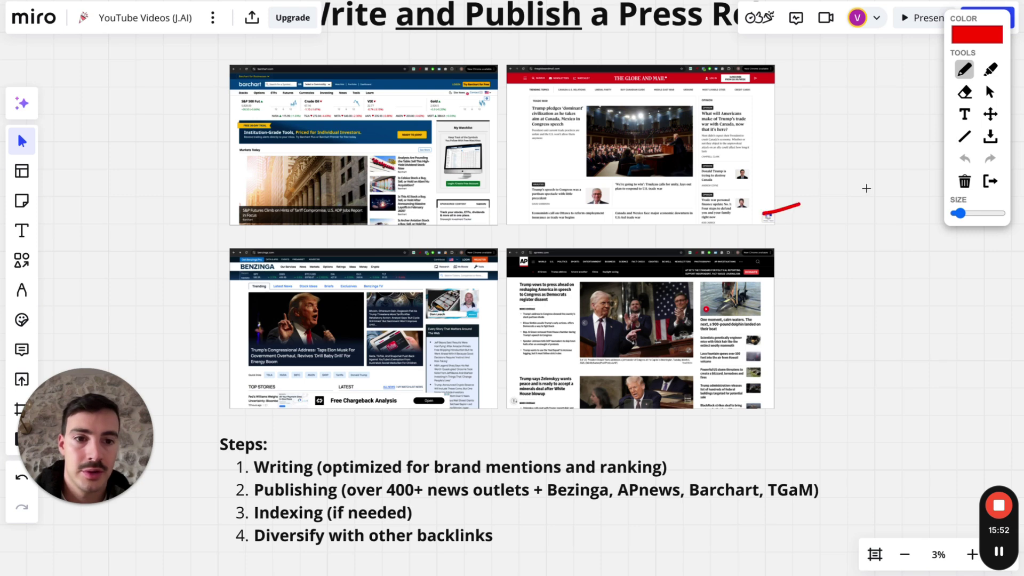
pyautogui.moveTo(866, 189); pyautogui.dragTo(875, 187)
pyautogui.moveTo(774, 295); pyautogui.dragTo(871, 218)
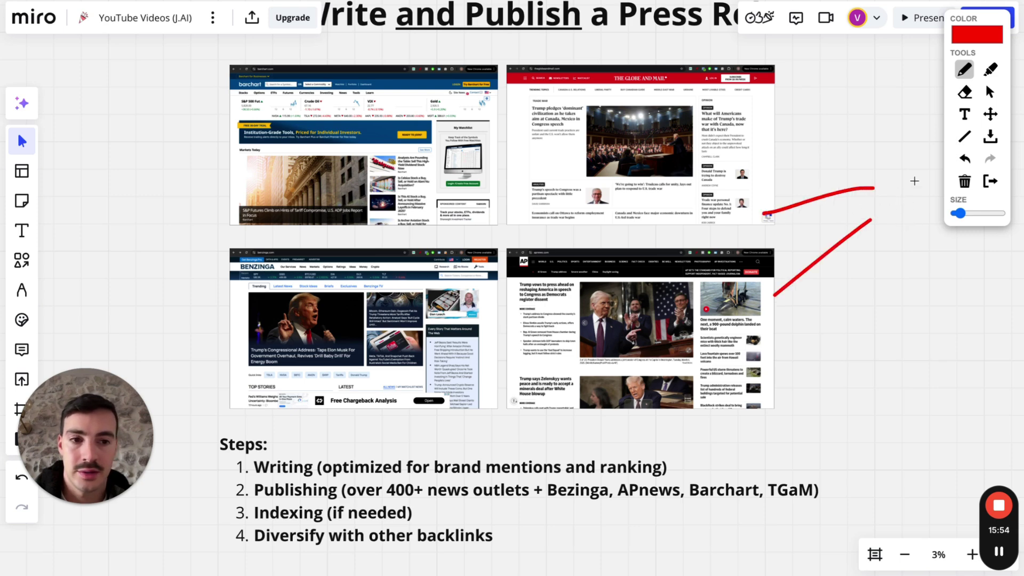
pyautogui.moveTo(917, 181)
pyautogui.mouseDown()
pyautogui.moveTo(913, 221)
pyautogui.moveTo(890, 234)
pyautogui.mouseUp()
pyautogui.moveTo(435, 168)
pyautogui.mouseDown()
pyautogui.moveTo(757, 137)
pyautogui.moveTo(852, 170)
pyautogui.mouseUp()
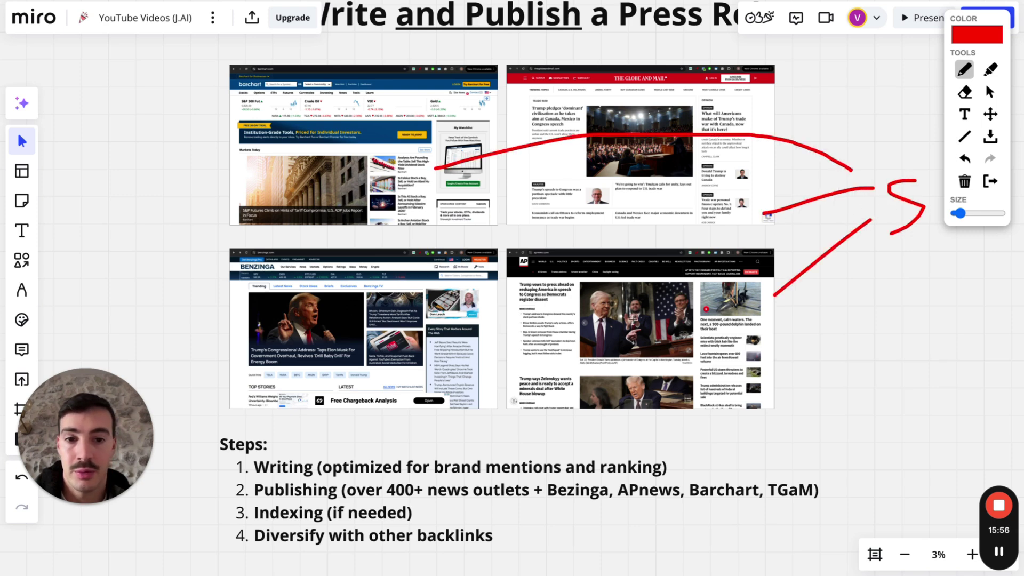
pyautogui.moveTo(421, 390); pyautogui.dragTo(909, 283)
pyautogui.moveTo(421, 199)
pyautogui.mouseDown()
pyautogui.moveTo(838, 147)
pyautogui.moveTo(844, 159)
pyautogui.mouseUp()
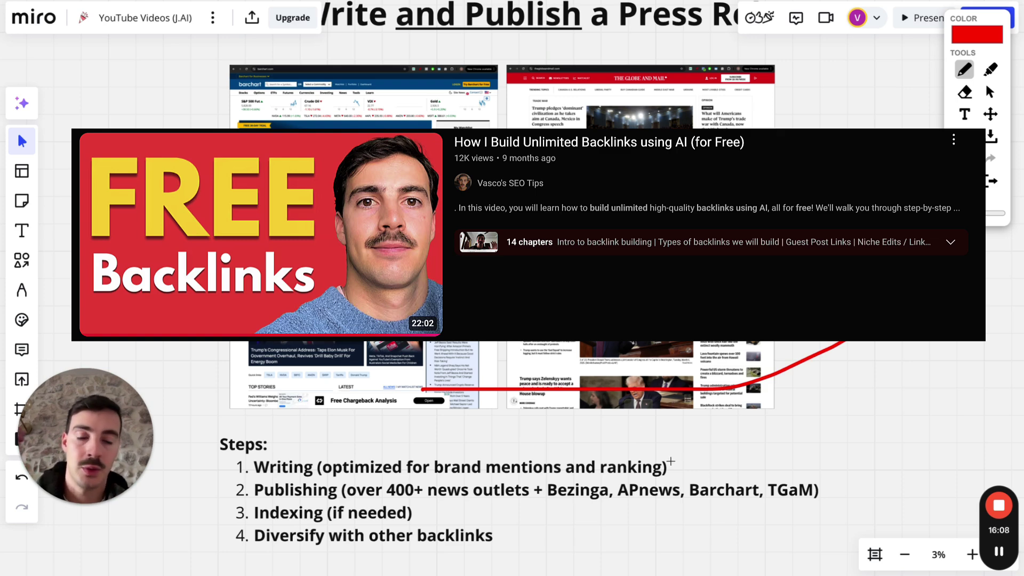
# - Handwrite circled letters N and G in red beside step 4 of the list, and exit the annotation overlay
pyautogui.moveTo(534, 545)
pyautogui.mouseDown()
pyautogui.moveTo(555, 530)
pyautogui.moveTo(592, 529)
pyautogui.moveTo(605, 554)
pyautogui.mouseUp()
pyautogui.moveTo(551, 517)
pyautogui.mouseDown()
pyautogui.moveTo(528, 555)
pyautogui.moveTo(589, 515)
pyautogui.moveTo(644, 552)
pyautogui.moveTo(627, 527)
pyautogui.mouseUp()
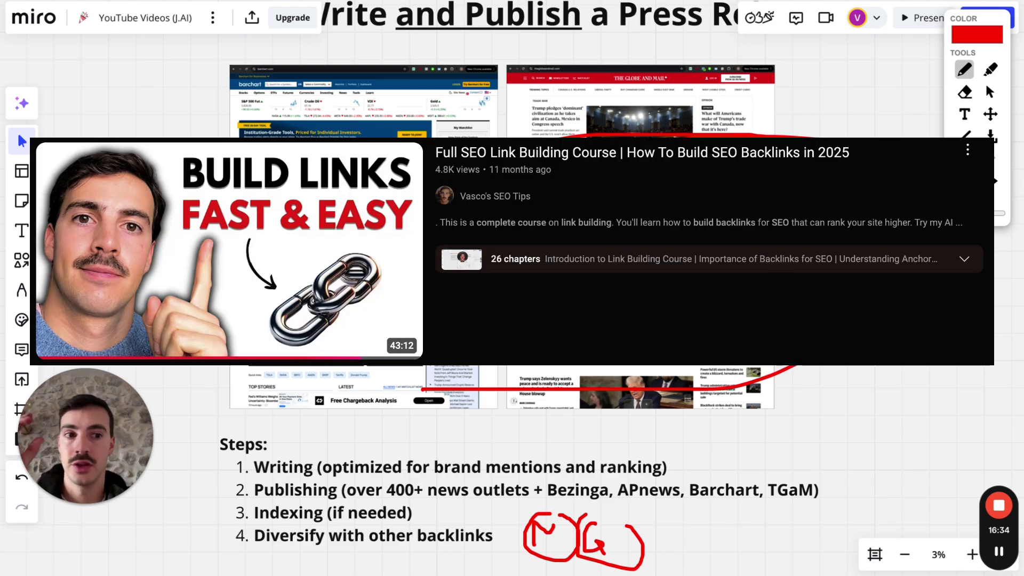
pyautogui.click(995, 184)
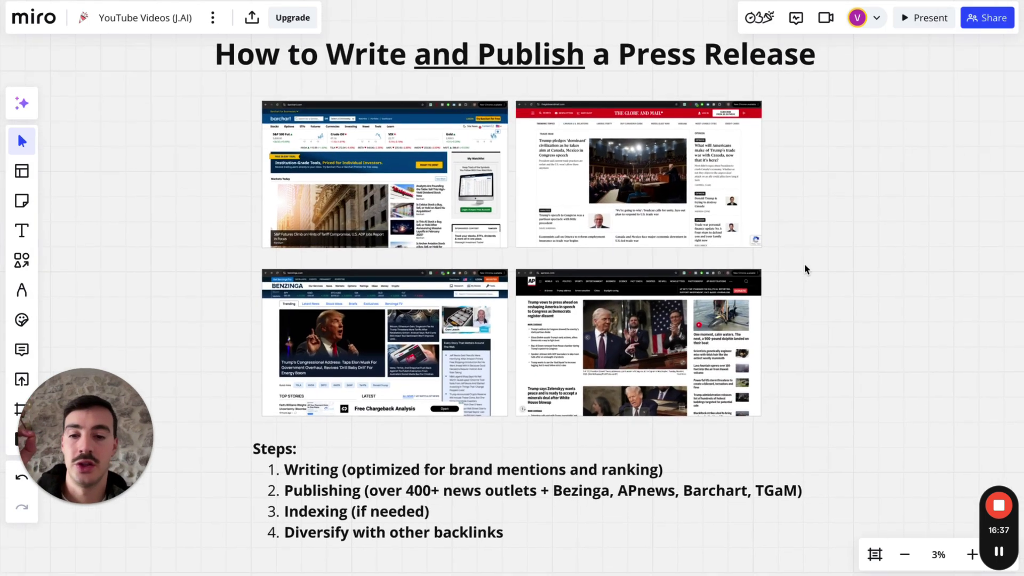
pyautogui.scroll(2, 804, 264)
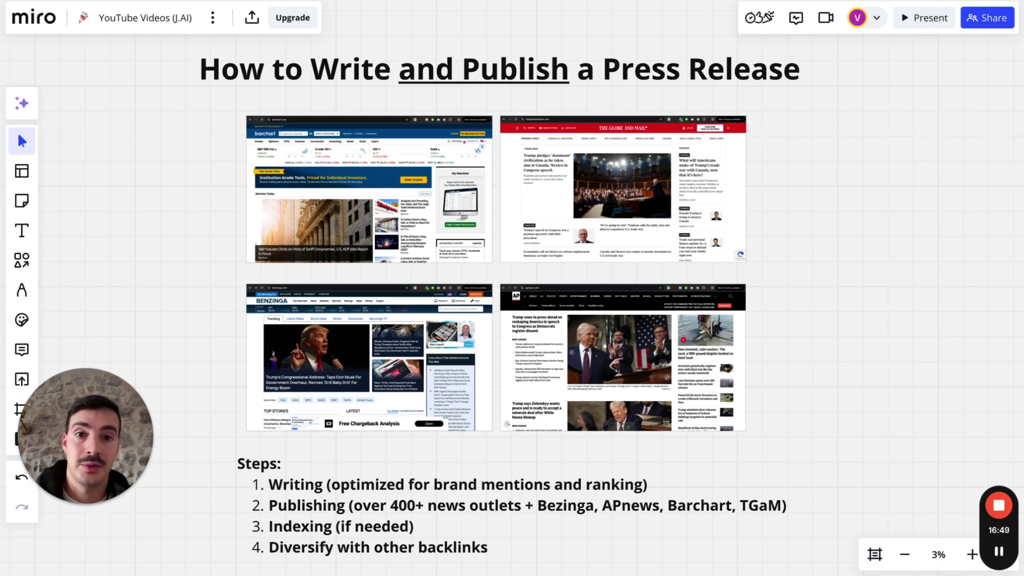
# - Look over the AP News and Benzinga homepages and the Fresh Look Painting press release report in the open browser tabs
pyautogui.hotkey('ctrl', 'Tab')
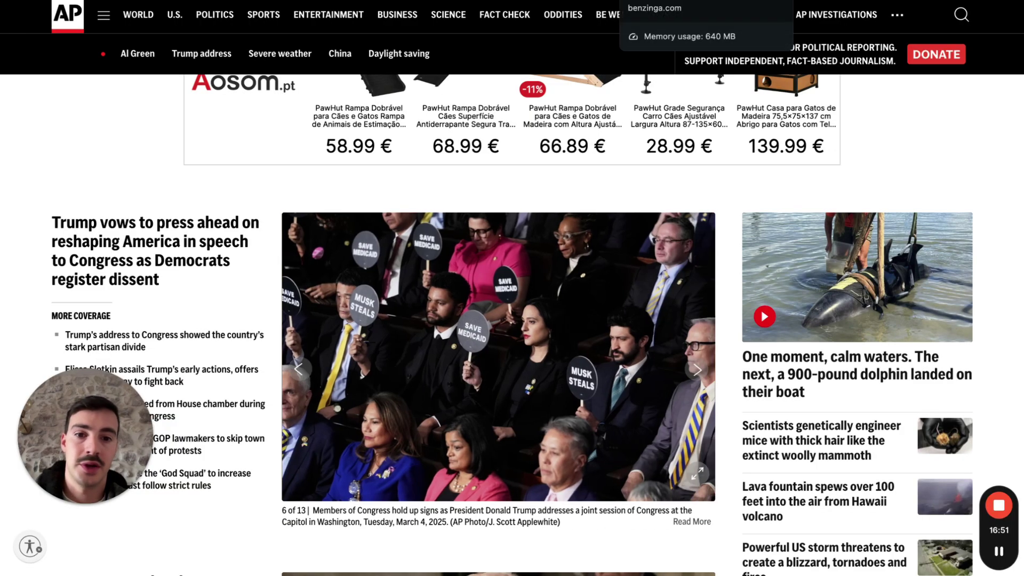
pyautogui.scroll(-5, 649, 244)
pyautogui.scroll(-1, 649, 245)
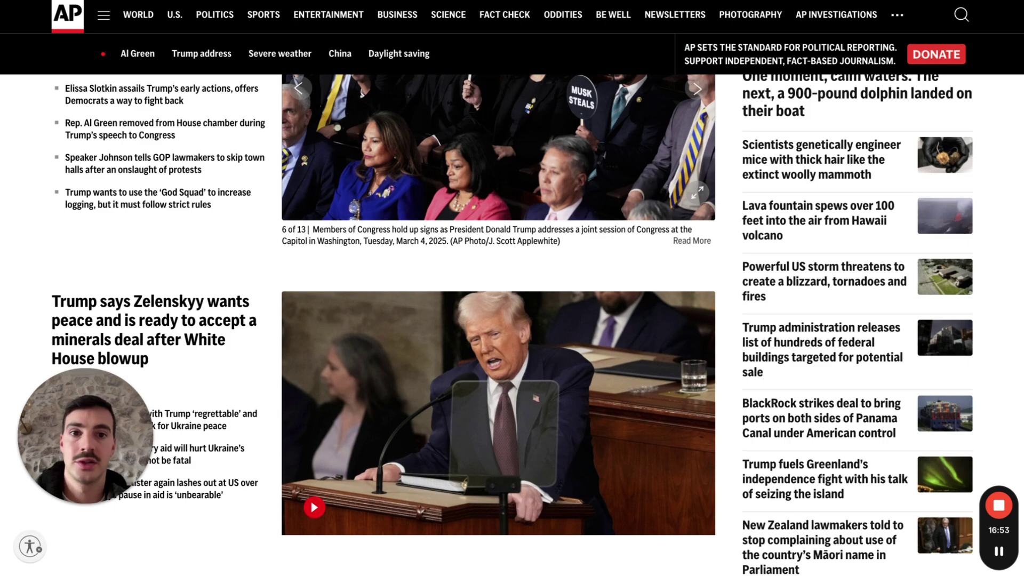
pyautogui.hotkey('ctrl', 'Tab')
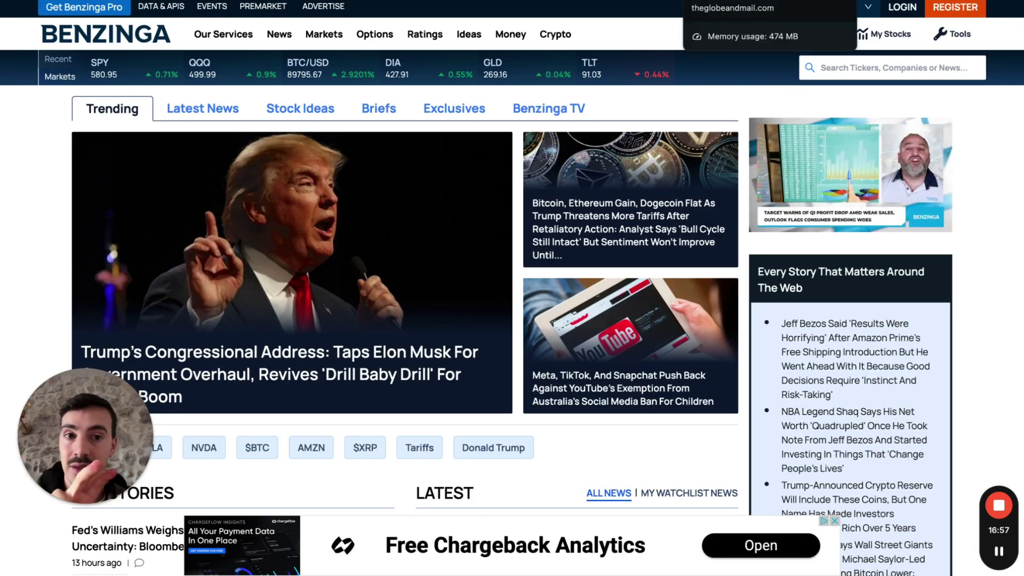
pyautogui.hotkey('ctrl', 'Tab')
pyautogui.hotkey('ctrl', 'Tab')
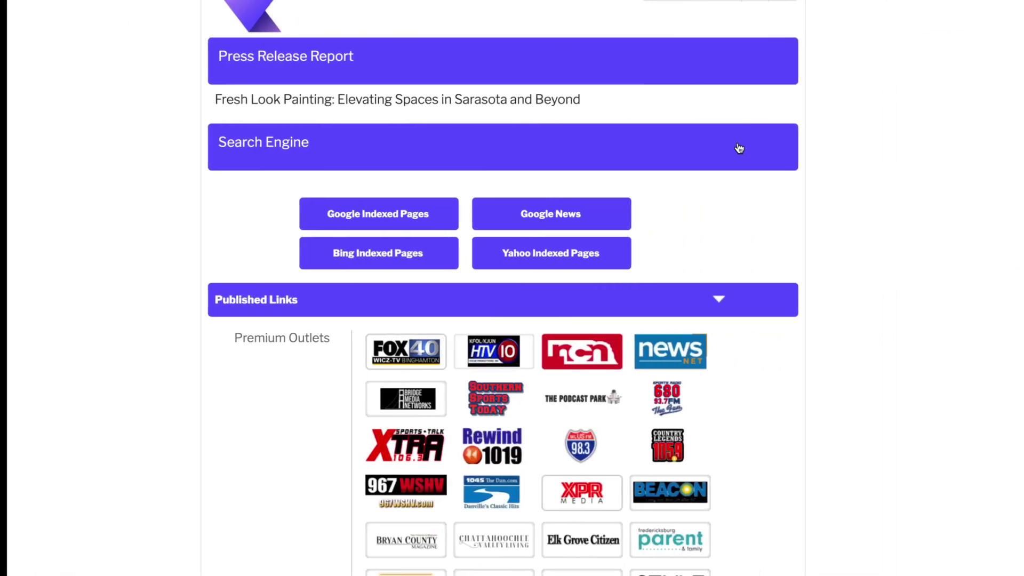
# - Switch to Journalist AI and look through the Epic Gardening article preview, including its images, links, embedded video and collaborations section
pyautogui.scroll(-15, 821, 308)
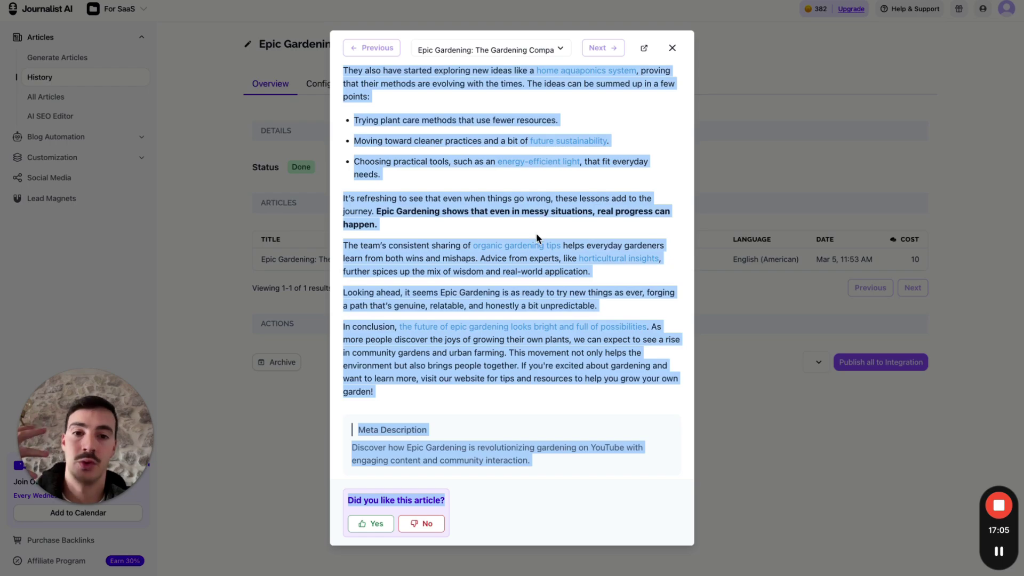
pyautogui.scroll(10, 536, 233)
pyautogui.scroll(10, 537, 237)
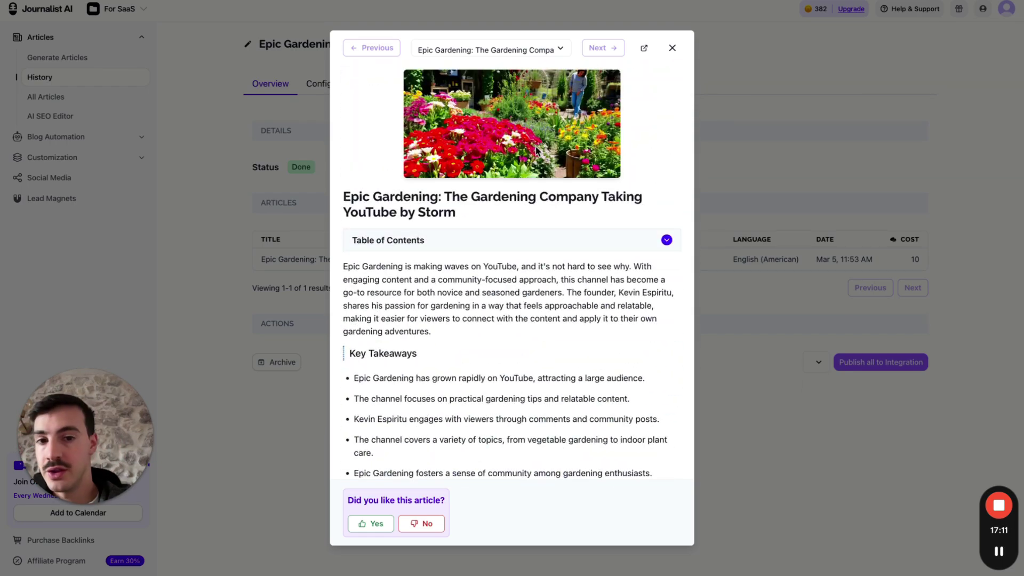
pyautogui.scroll(-10, 537, 153)
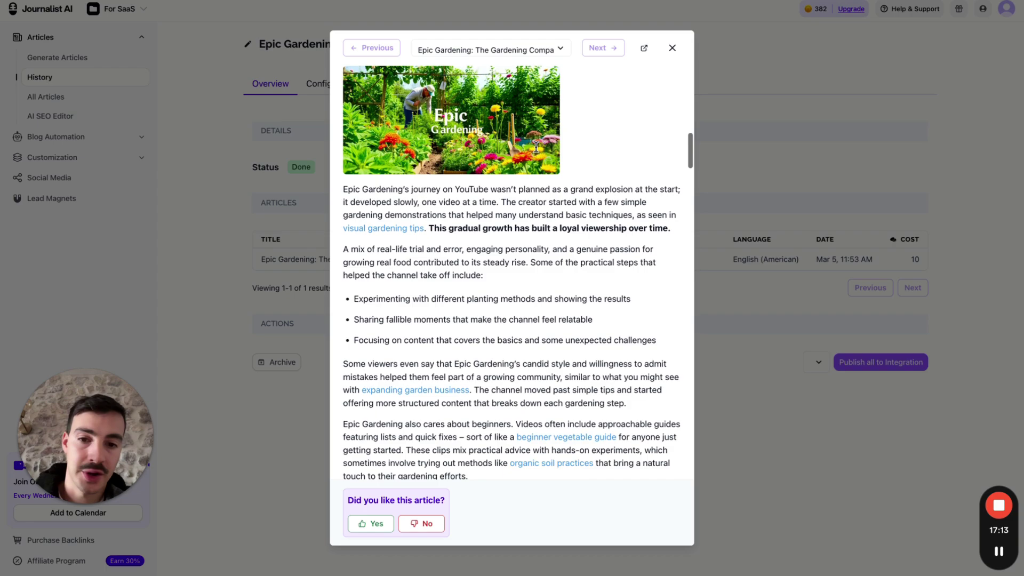
pyautogui.scroll(-10, 536, 146)
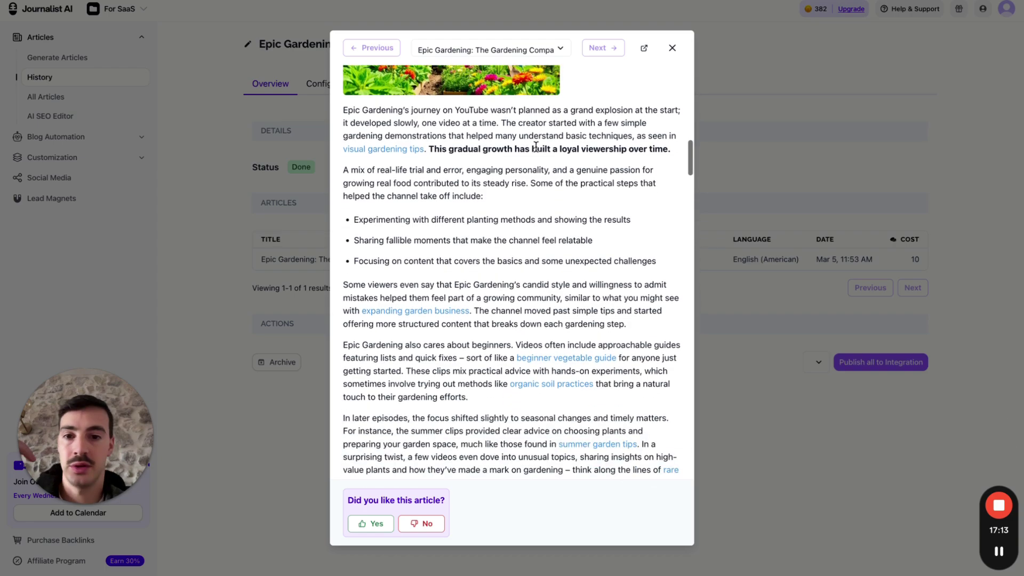
pyautogui.scroll(-15, 558, 224)
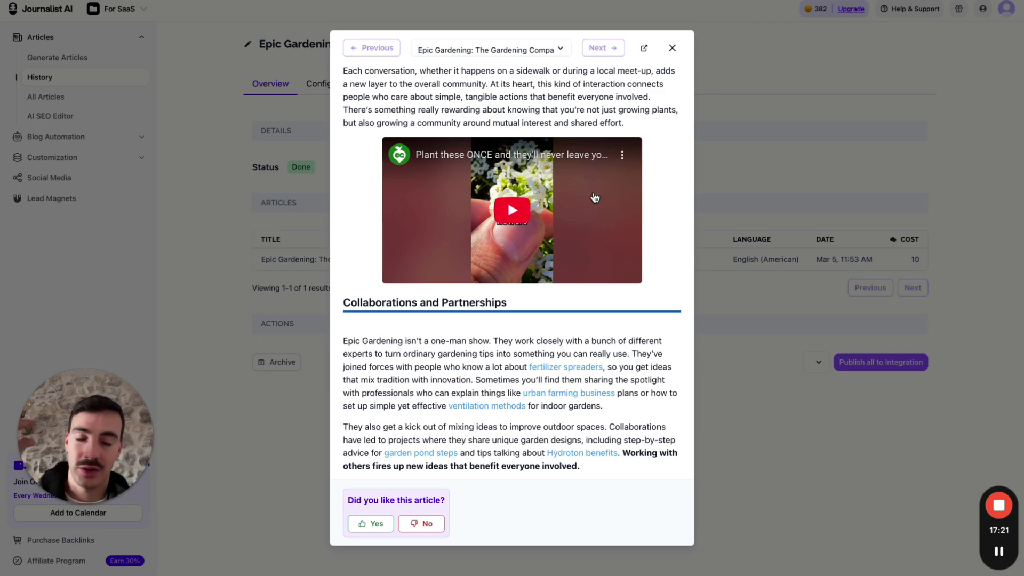
pyautogui.scroll(-3, 595, 198)
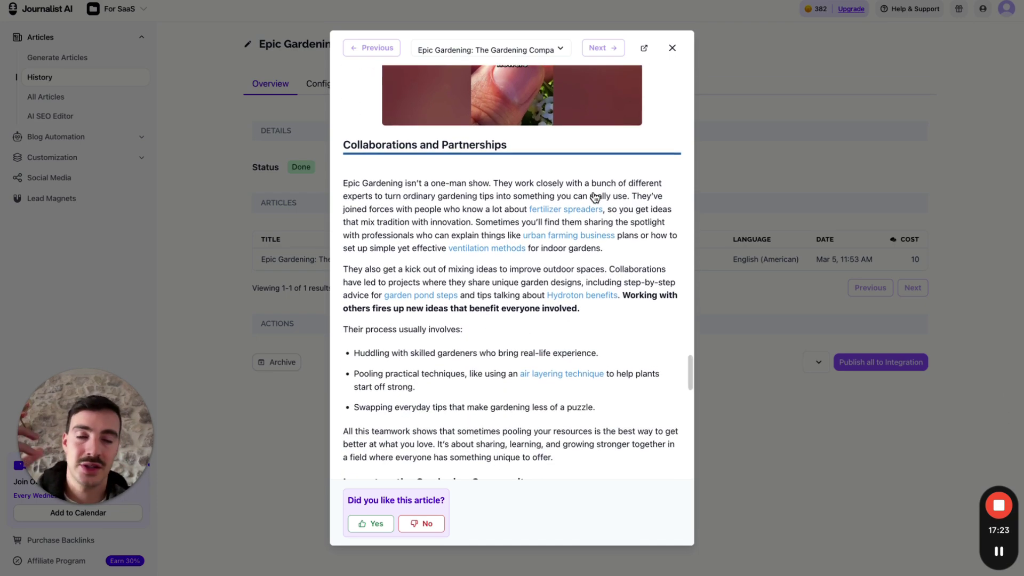
pyautogui.scroll(15, 610, 172)
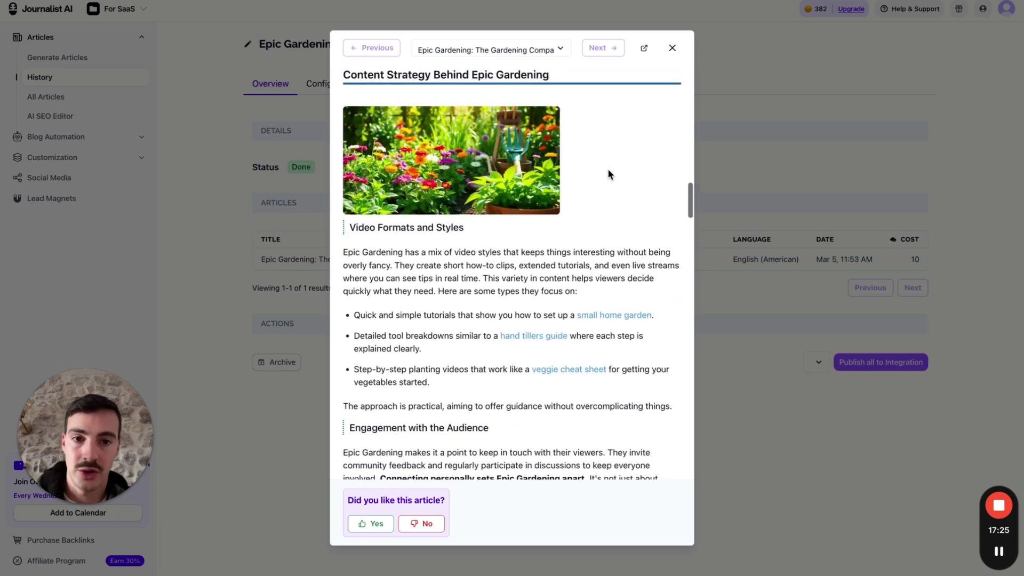
# - Open the Epic Gardening article on its own page and create an editable revision with AI
pyautogui.click(672, 48)
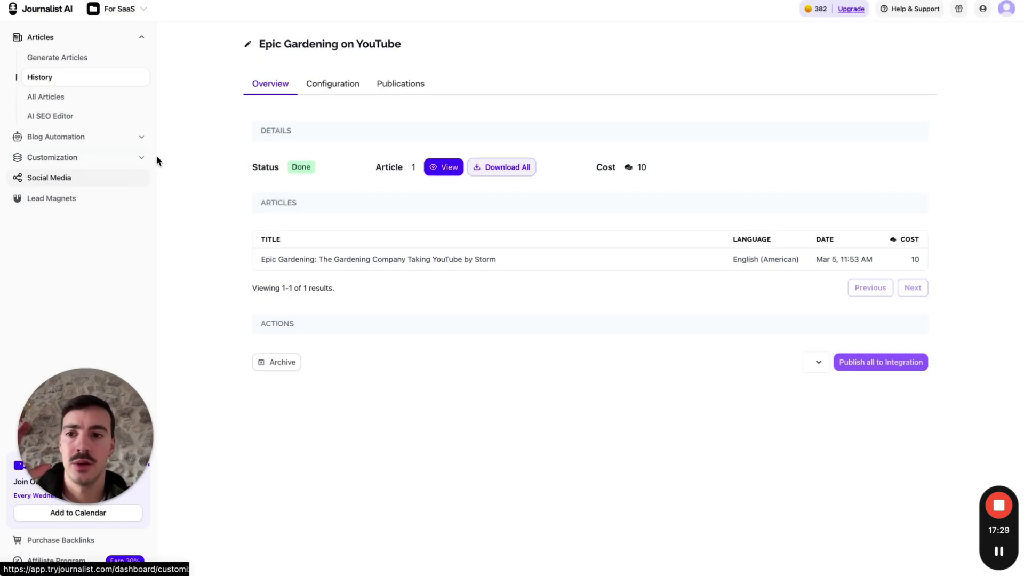
pyautogui.click(443, 167)
pyautogui.click(645, 49)
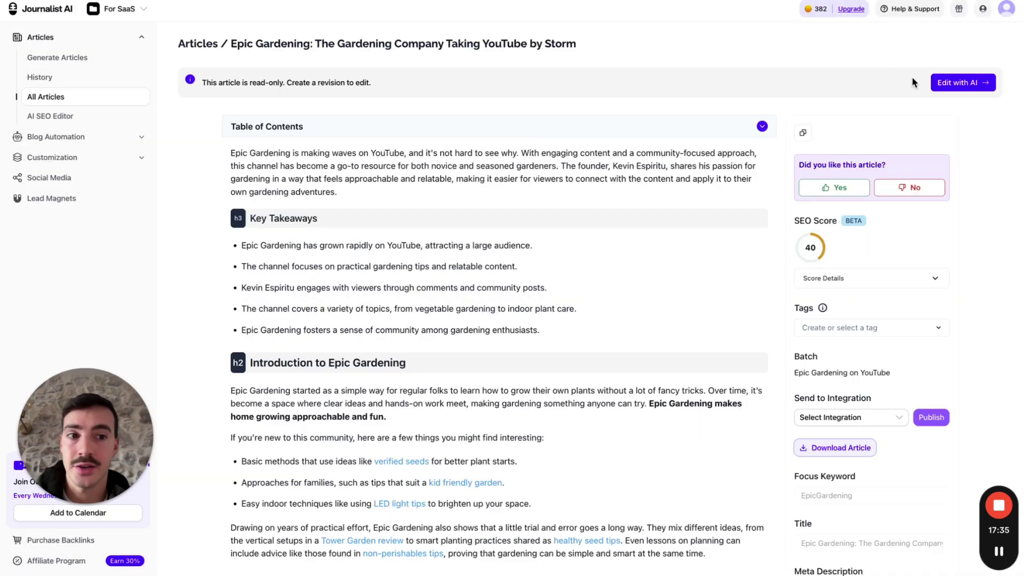
pyautogui.click(939, 83)
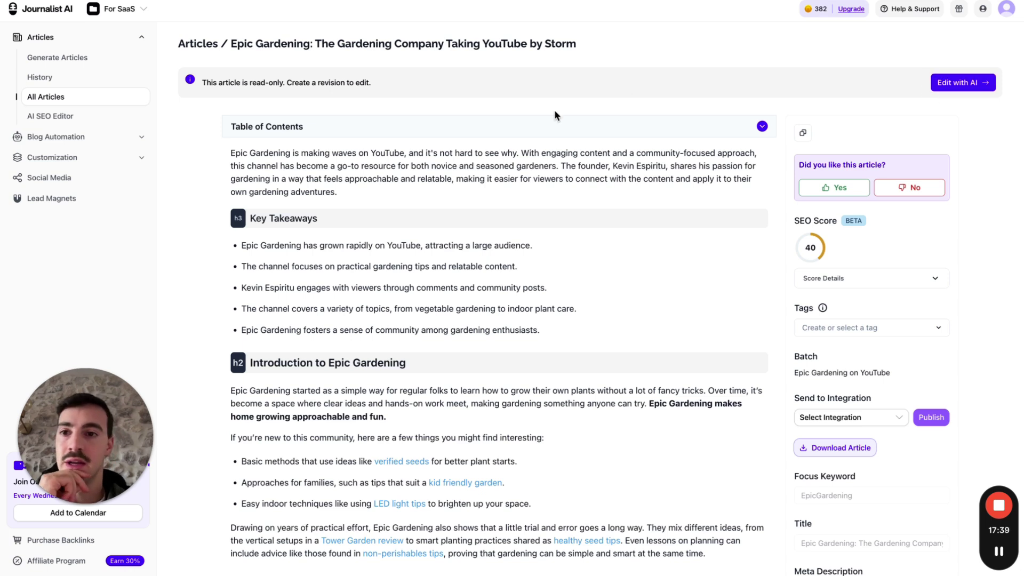
# - Add suggested external links to the intro paragraph on Epic Gardening, community-focused, novice and seasoned, and gardening adventures
pyautogui.tripleClick(527, 142)
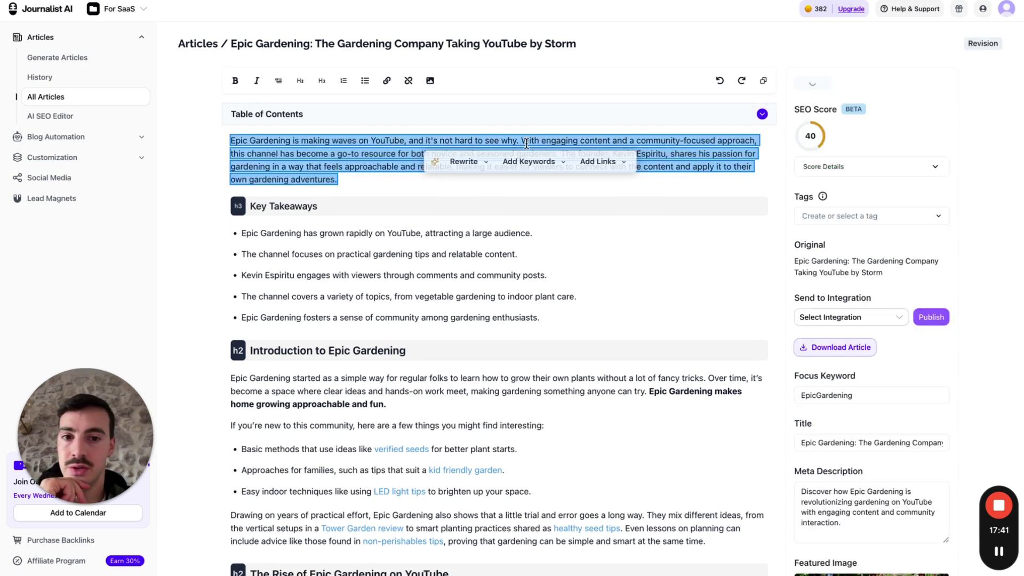
pyautogui.click(356, 202)
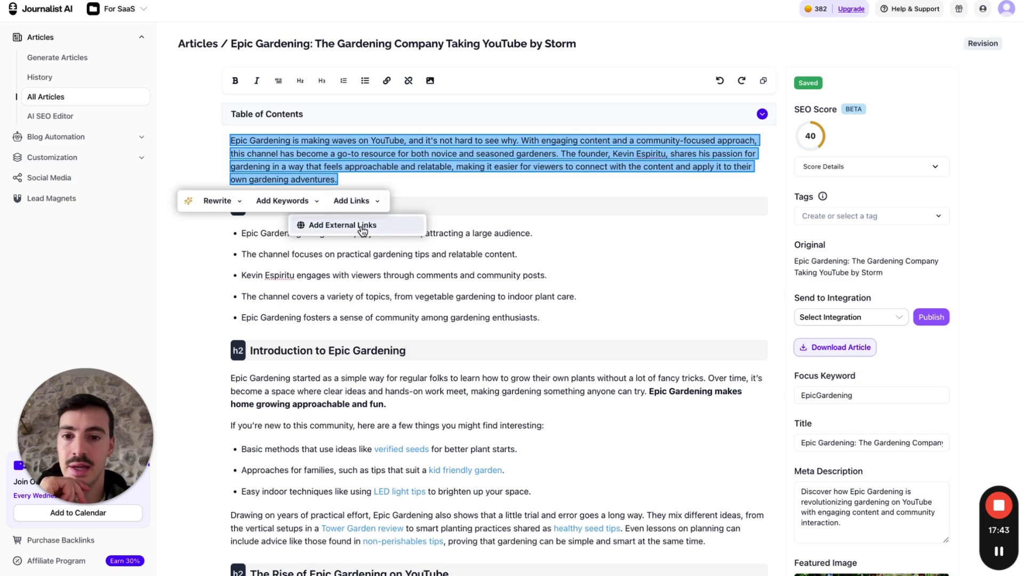
pyautogui.click(343, 225)
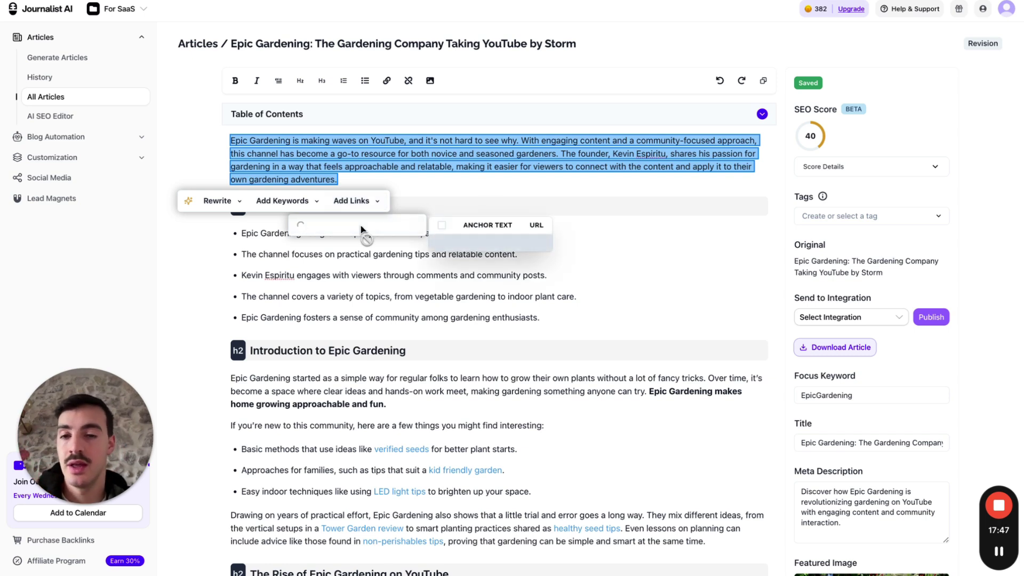
pyautogui.click(443, 245)
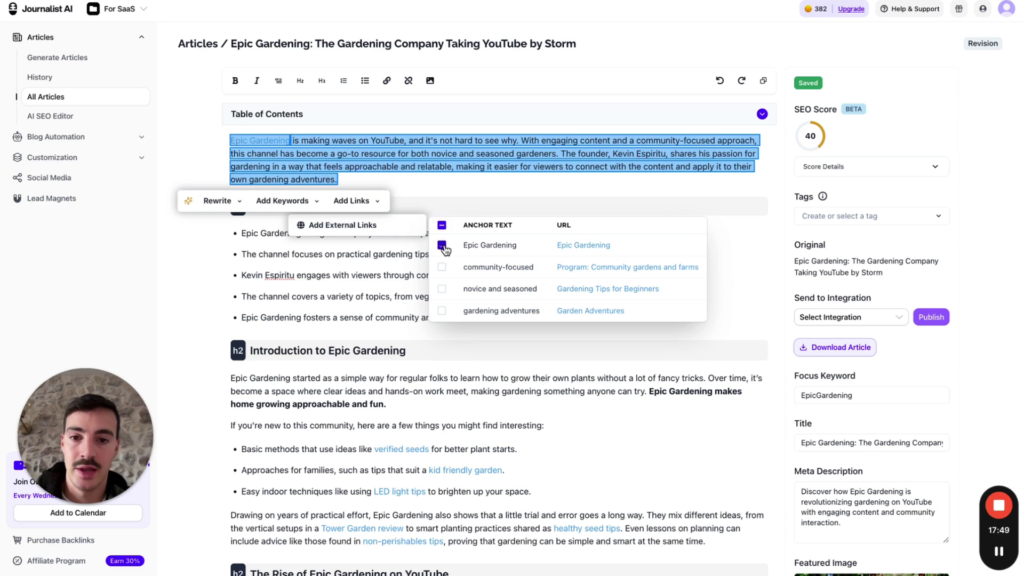
pyautogui.click(442, 267)
pyautogui.click(442, 289)
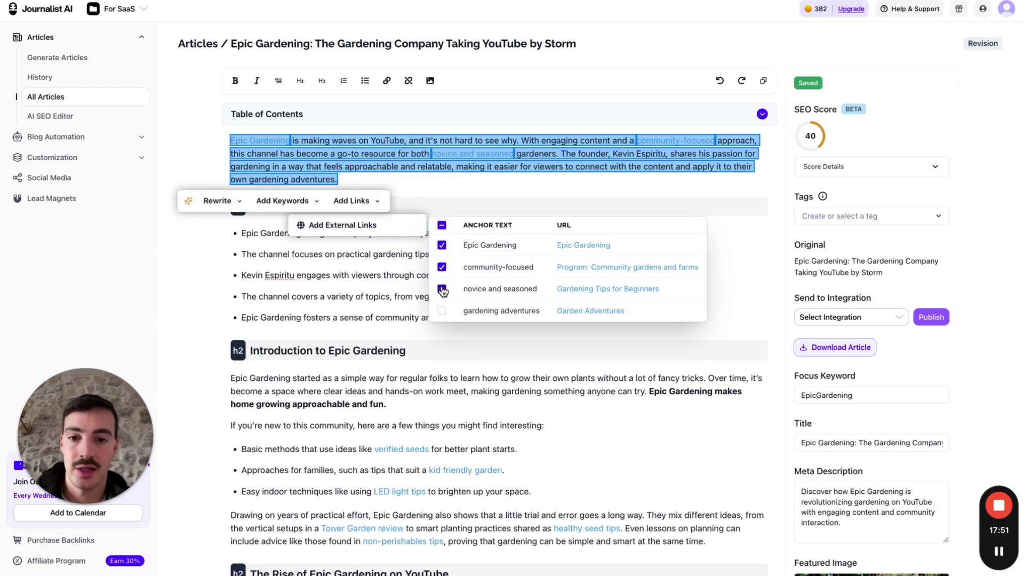
pyautogui.click(442, 311)
pyautogui.click(501, 176)
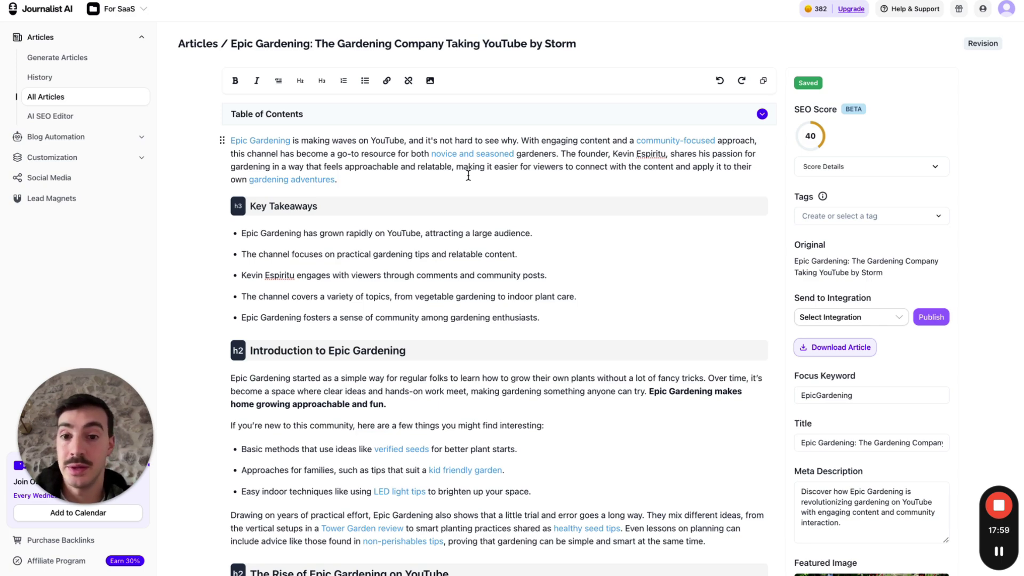
# - Replace the image under Content Strategy Behind Epic Gardening with an AI-generated one using the extra prompt "add a dog"
pyautogui.scroll(-8, 469, 175)
pyautogui.scroll(-3, 390, 220)
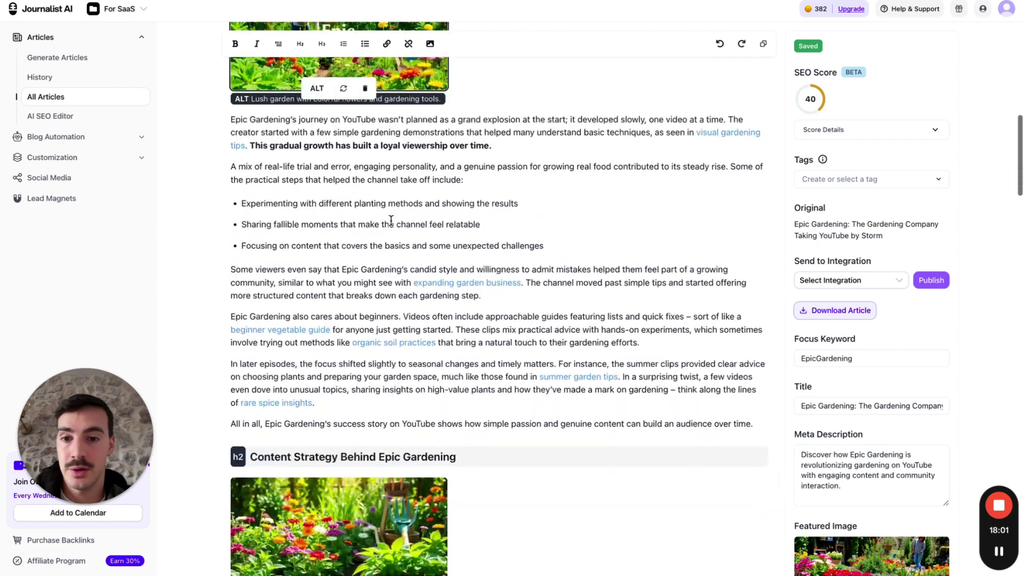
pyautogui.scroll(-6, 391, 220)
pyautogui.click(343, 152)
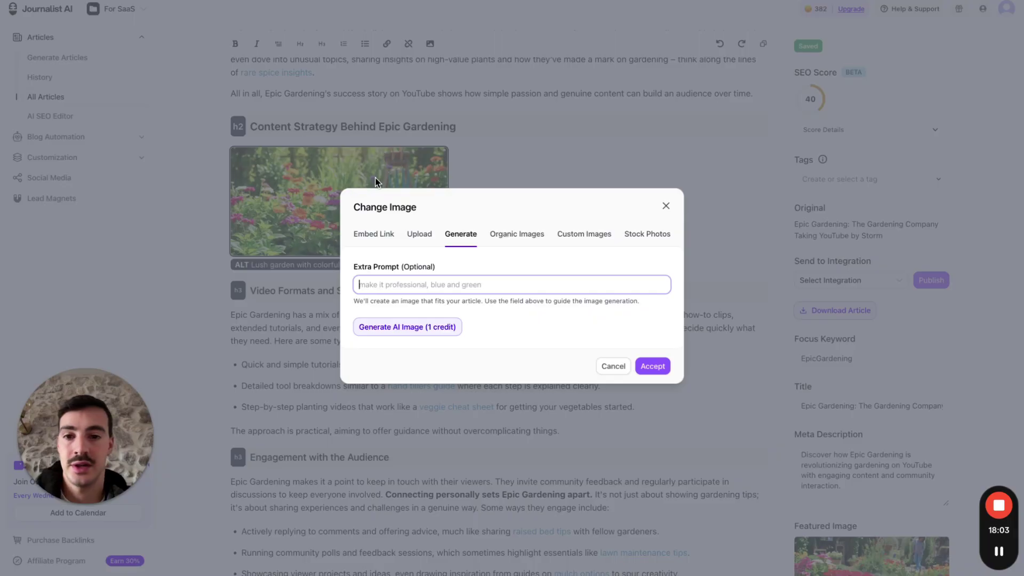
pyautogui.write('add a dog')
pyautogui.click(438, 318)
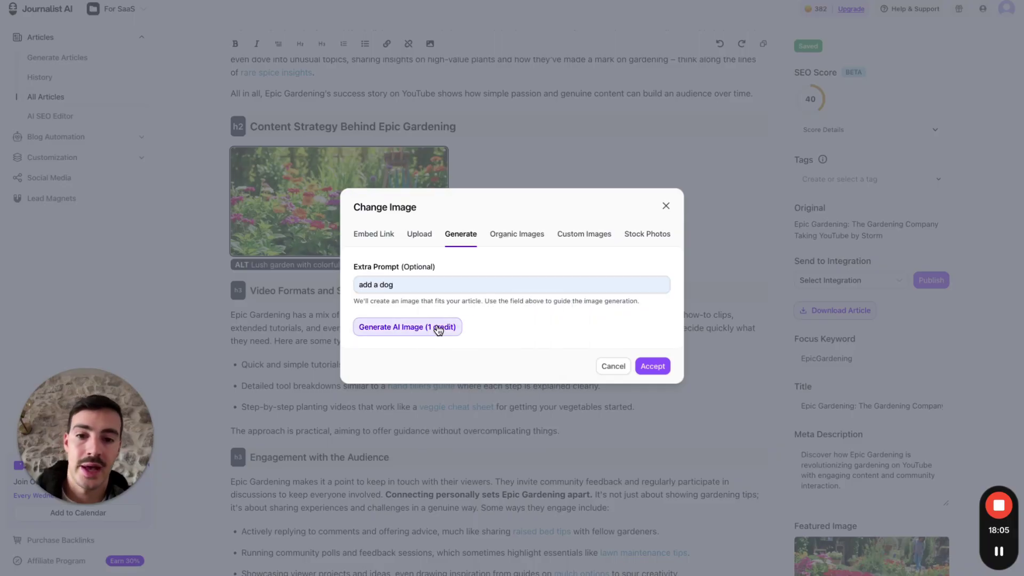
pyautogui.click(438, 328)
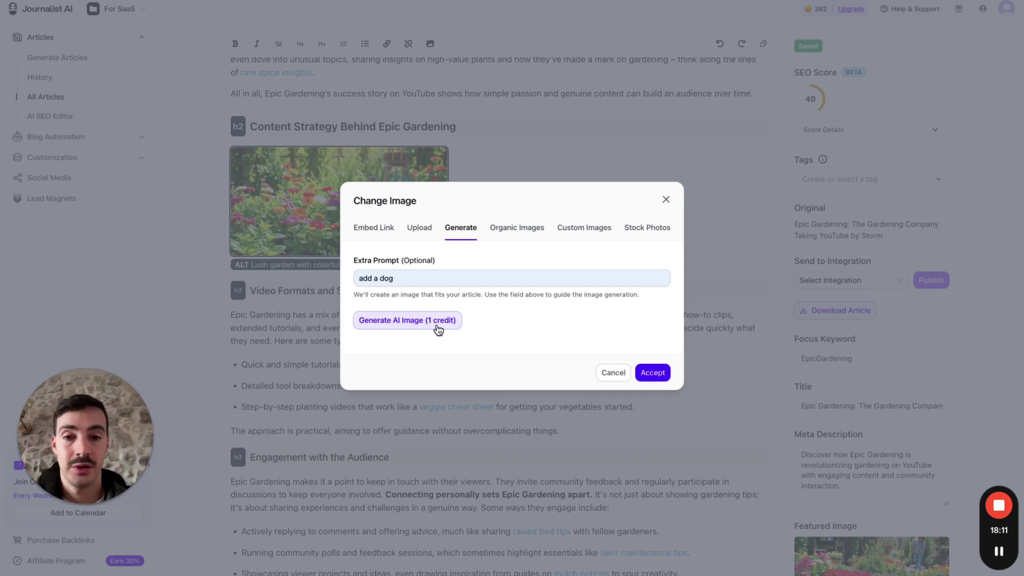
pyautogui.click(653, 463)
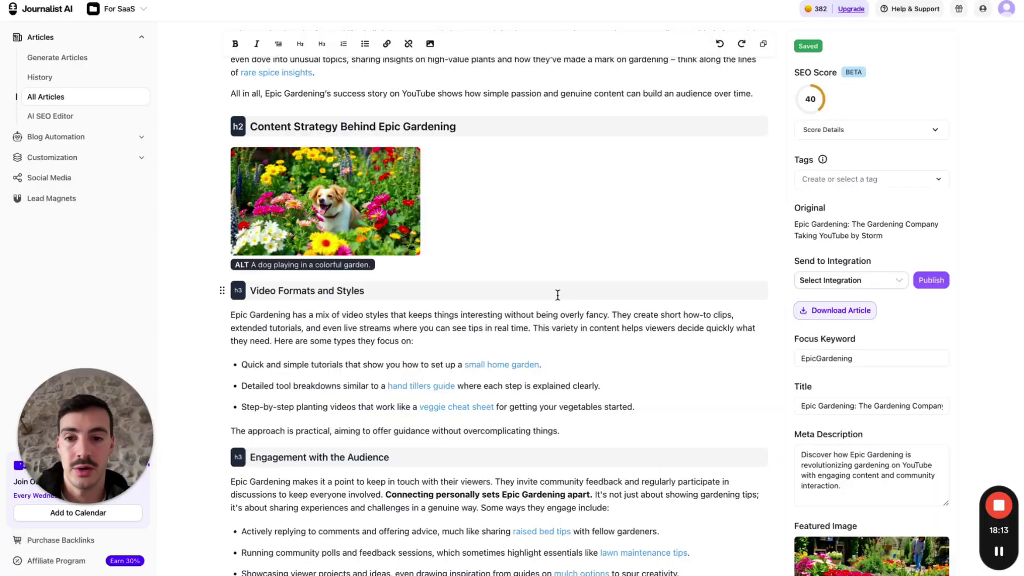
pyautogui.scroll(8, 556, 294)
pyautogui.scroll(10, 557, 296)
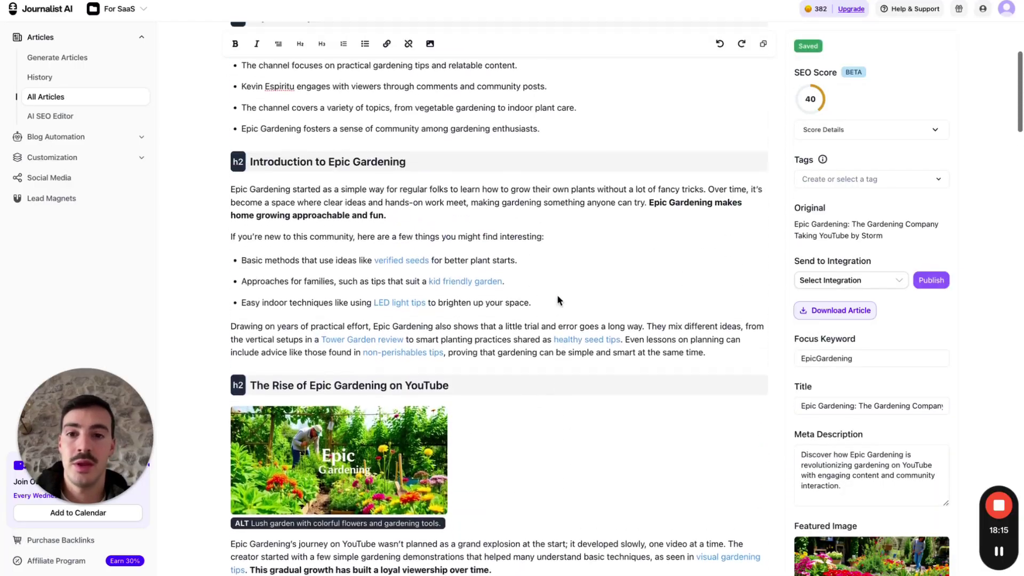
# - Make the paragraph under Vegetable Gardening Tips longer with AI and accept the rewritten version
pyautogui.scroll(-15, 558, 295)
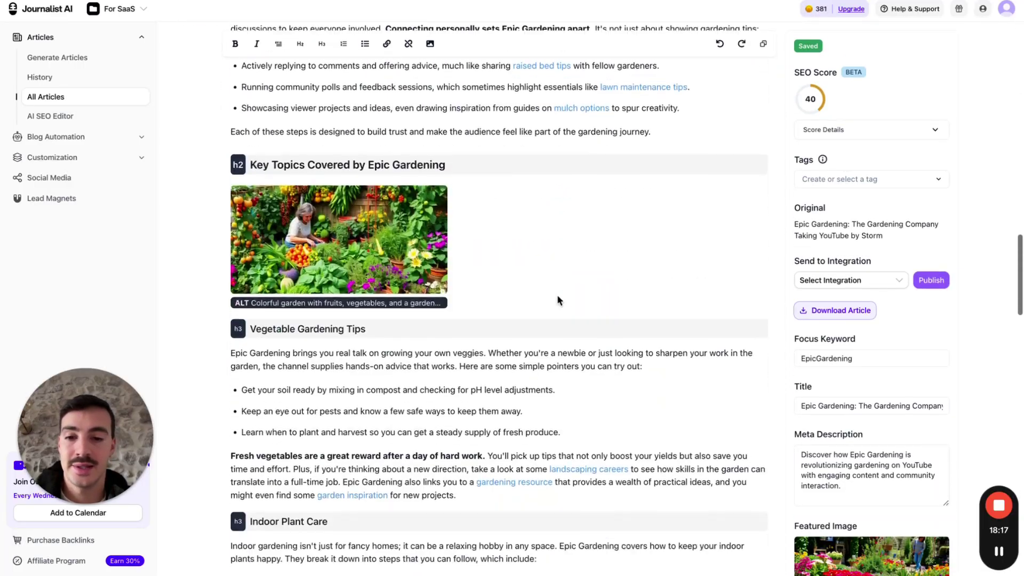
pyautogui.tripleClick(505, 251)
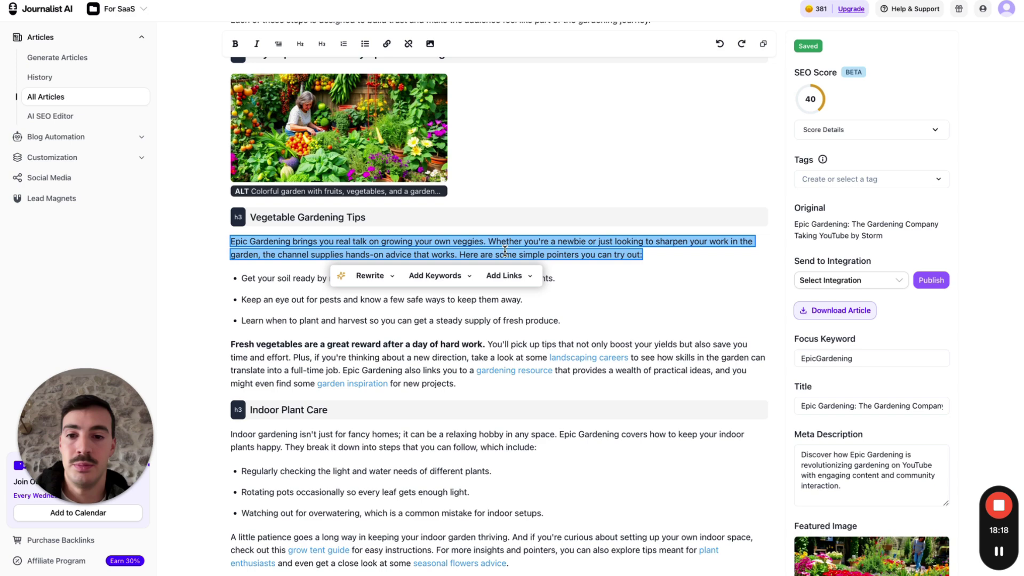
pyautogui.click(369, 278)
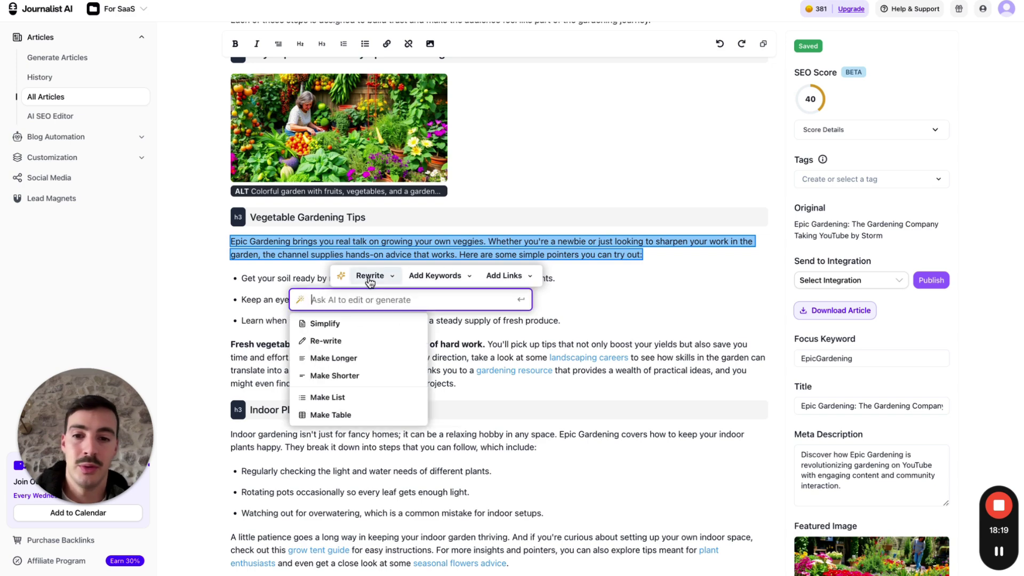
pyautogui.click(354, 358)
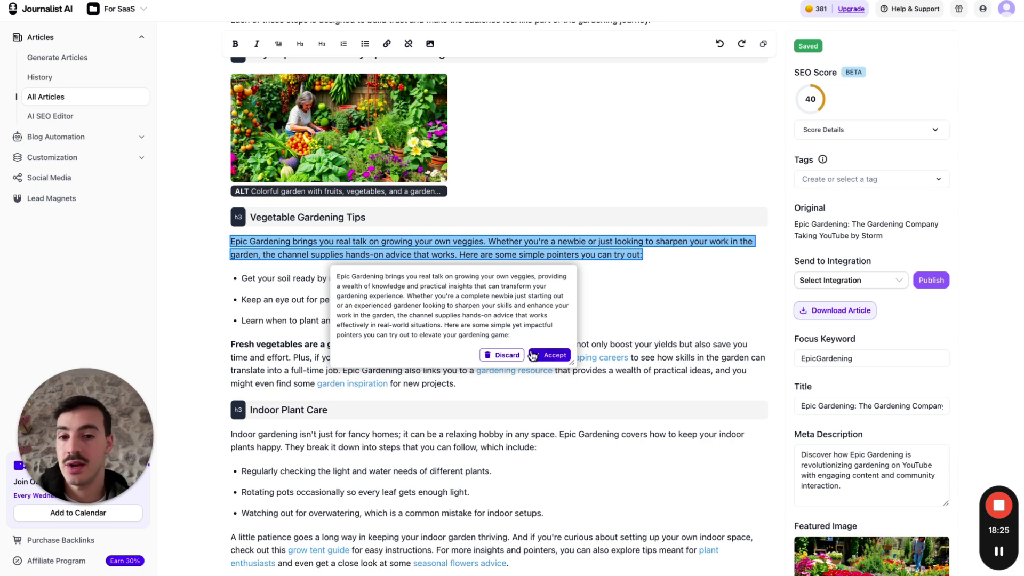
pyautogui.click(549, 354)
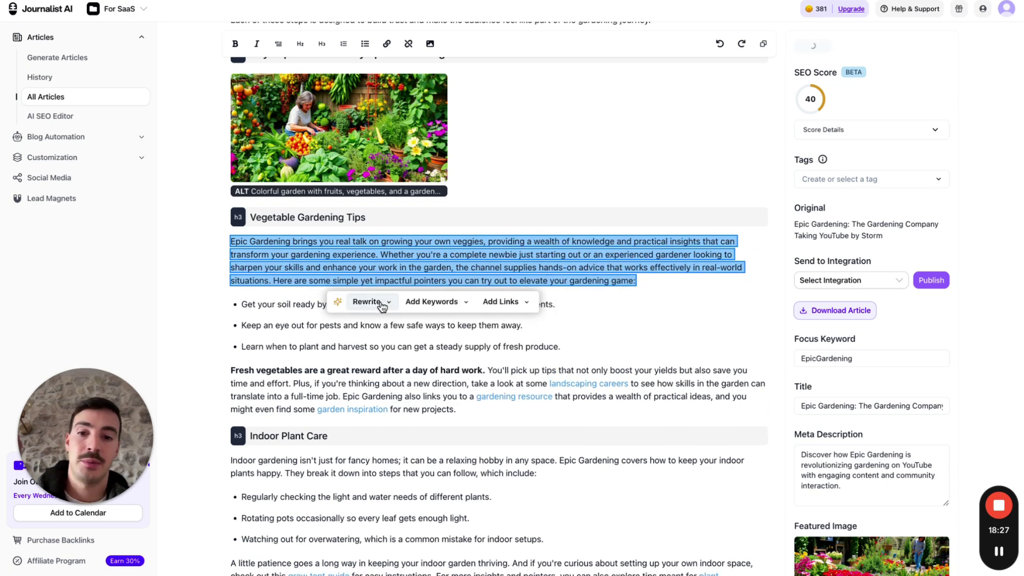
# - Draft the custom AI rewrite prompt "write this more tailored to beginer gardner" for the selected paragraph and clear it without running it
pyautogui.click(366, 307)
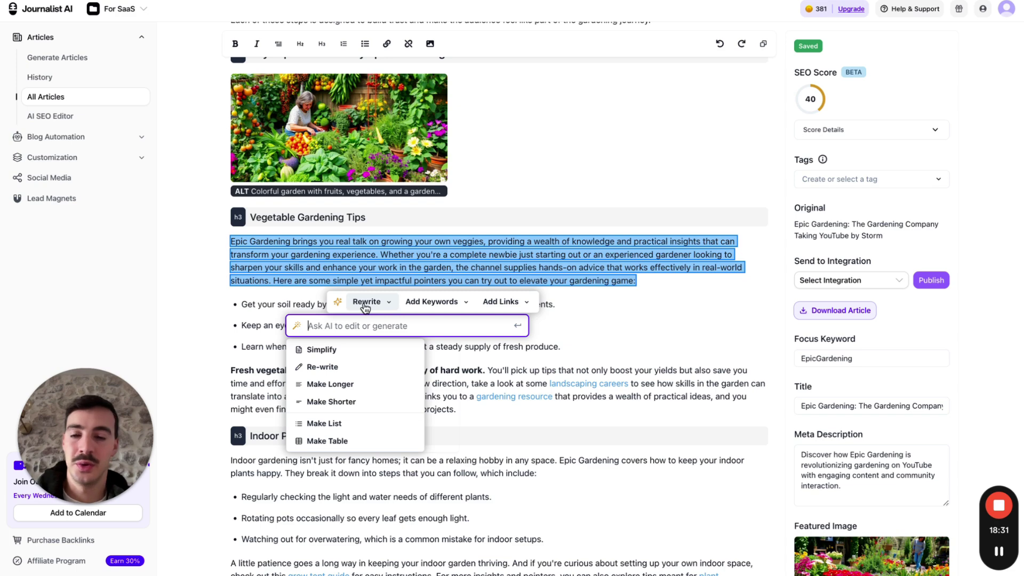
pyautogui.write('writ')
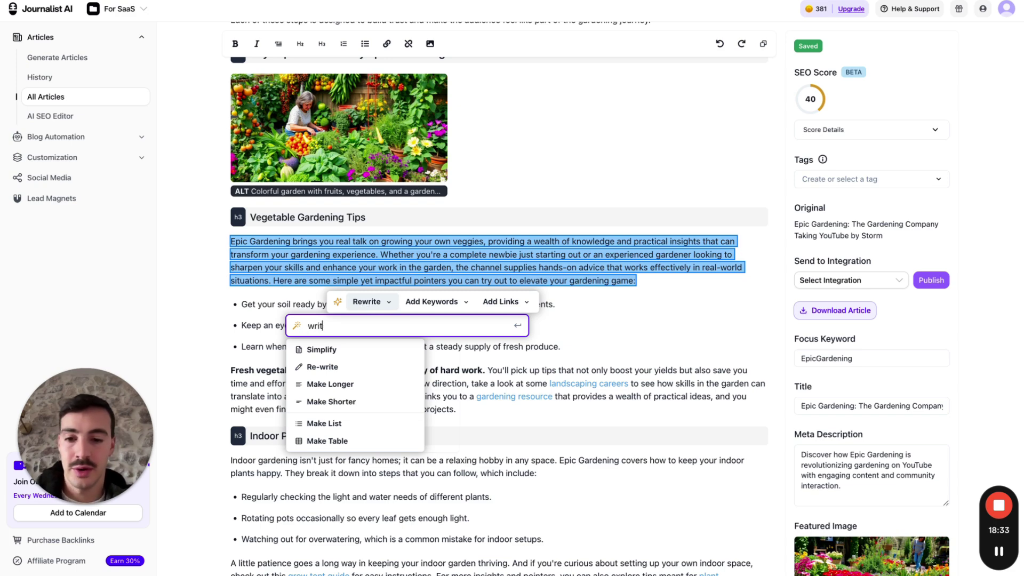
pyautogui.write('e this more tailored to be')
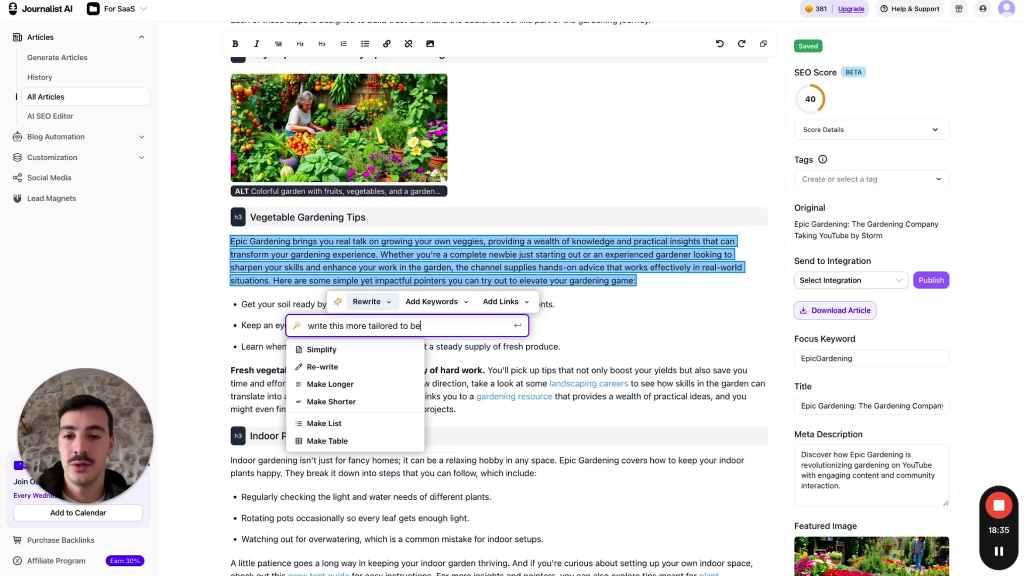
pyautogui.write('giner gardner')
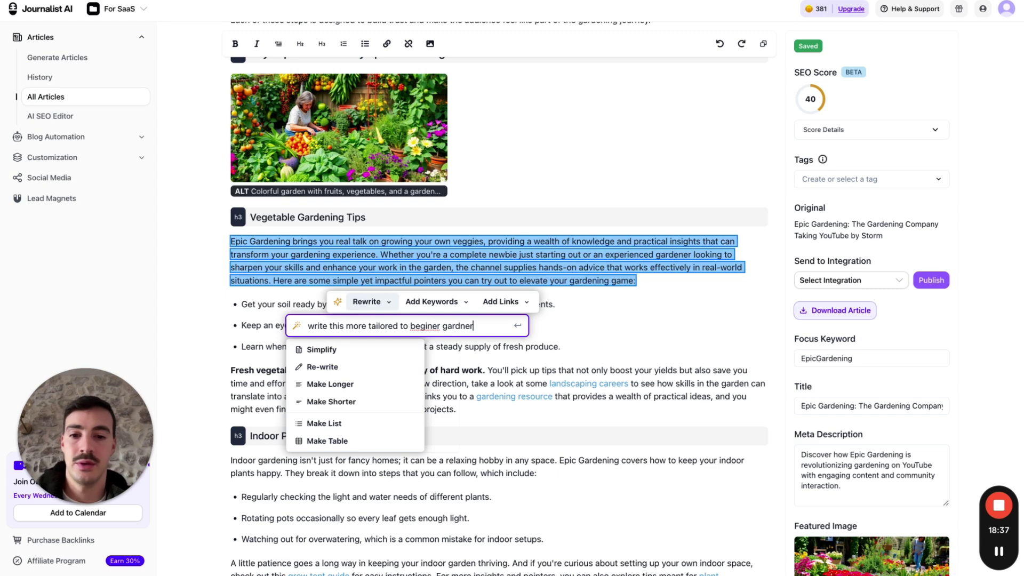
pyautogui.press('super+a')
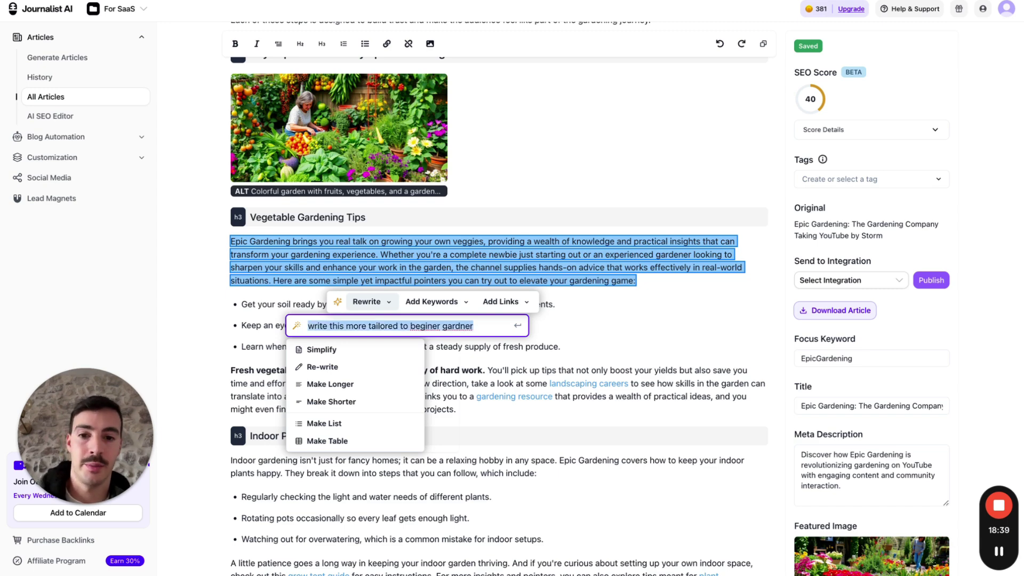
pyautogui.press('BackSpace')
# - Try to add the keywords "product name, brand name, gradning tips" to the Vegetable Gardening Tips paragraph and clear the text selection
pyautogui.click(437, 302)
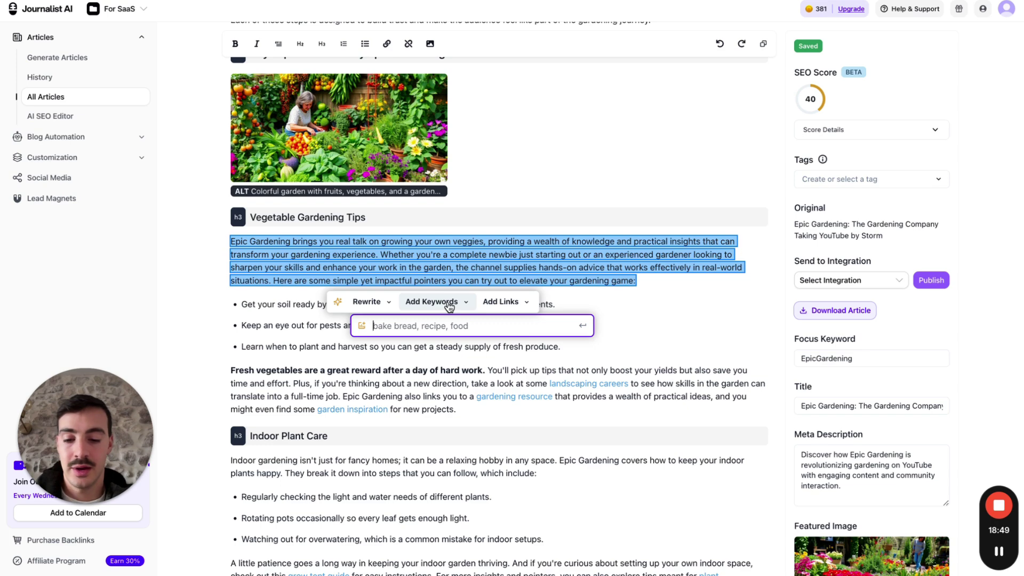
pyautogui.write('product name, ')
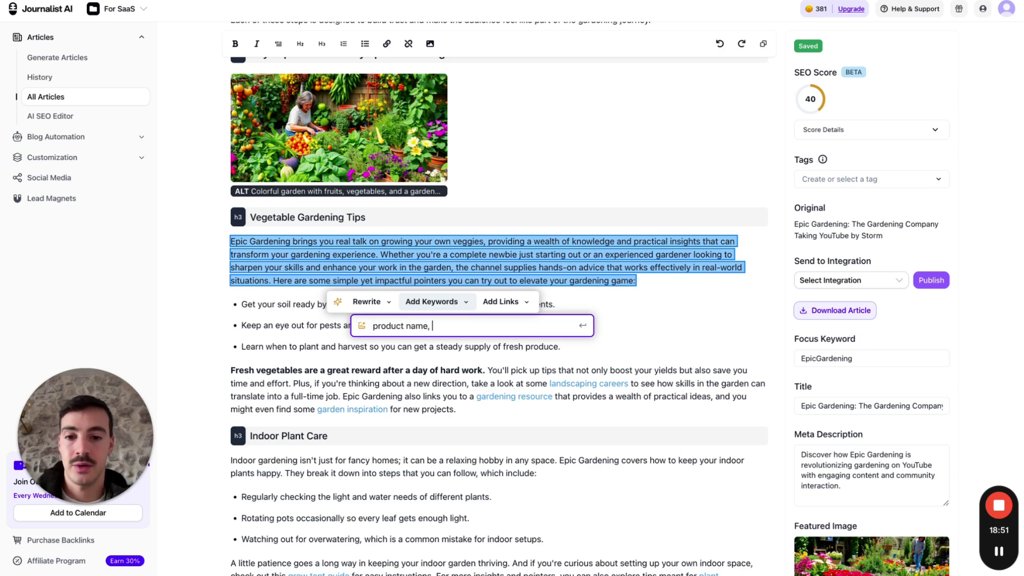
pyautogui.write('brand name,')
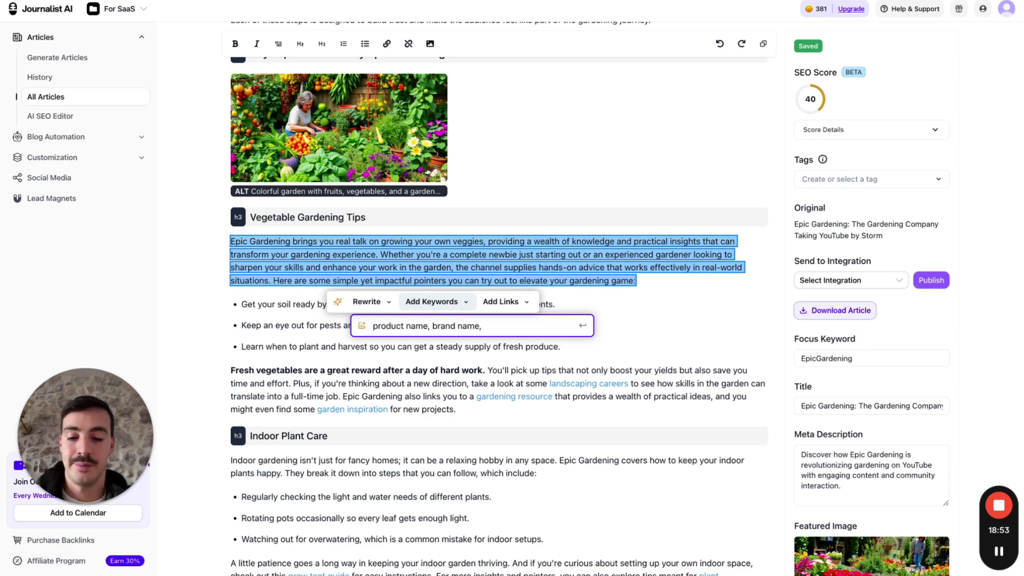
pyautogui.write(' gradning tips')
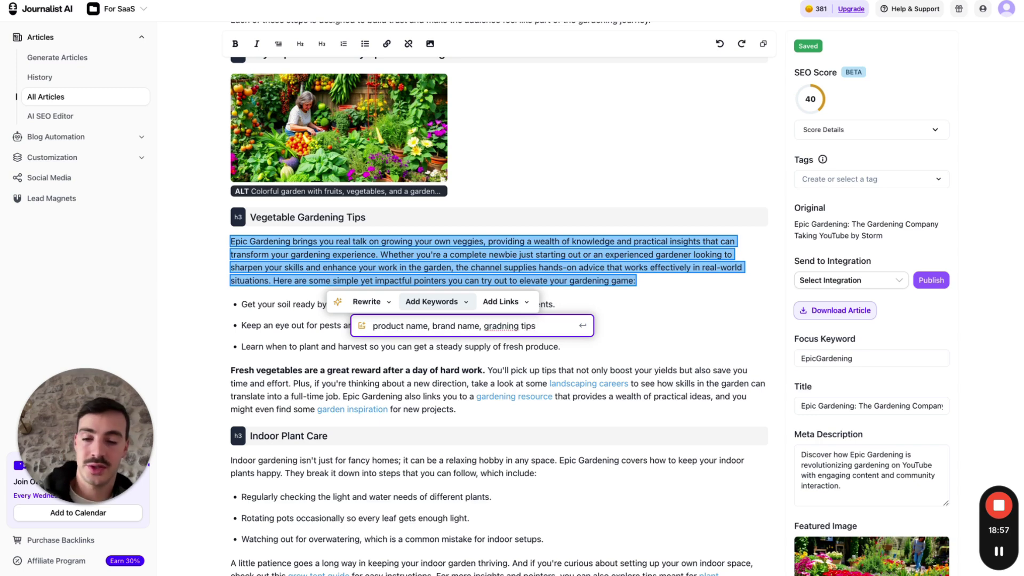
pyautogui.press('Return')
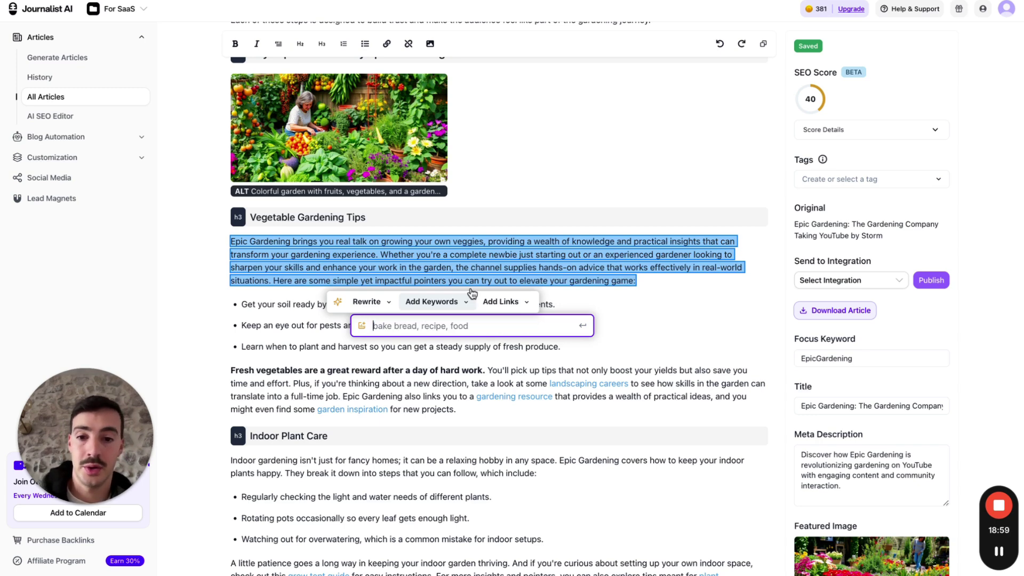
pyautogui.click(480, 254)
pyautogui.moveTo(311, 272); pyautogui.dragTo(558, 485)
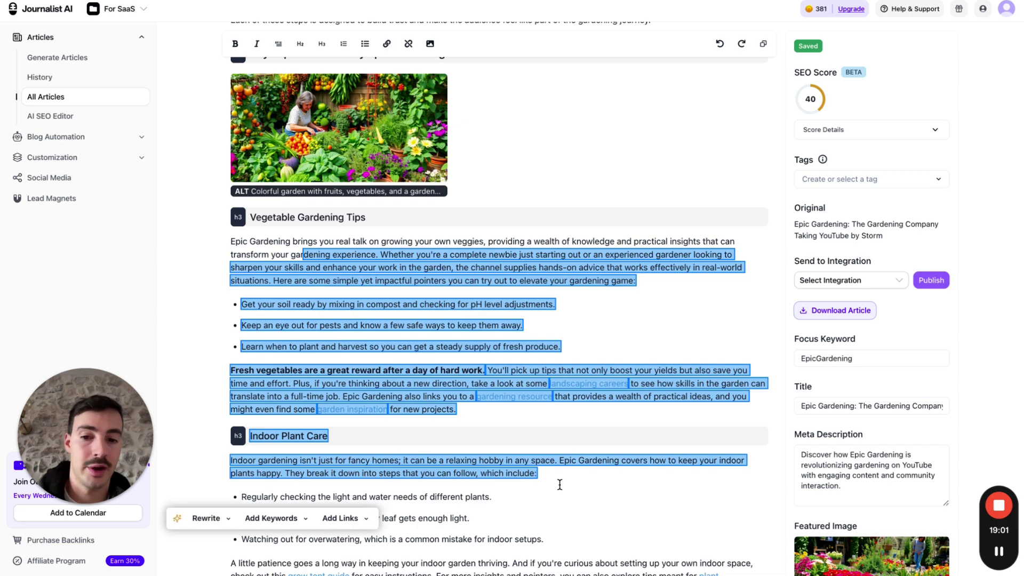
pyautogui.click(425, 332)
# - Generate an AI list version of the first paragraph under Community Building and Interaction and discard it
pyautogui.scroll(-1, 425, 332)
pyautogui.scroll(-4, 425, 332)
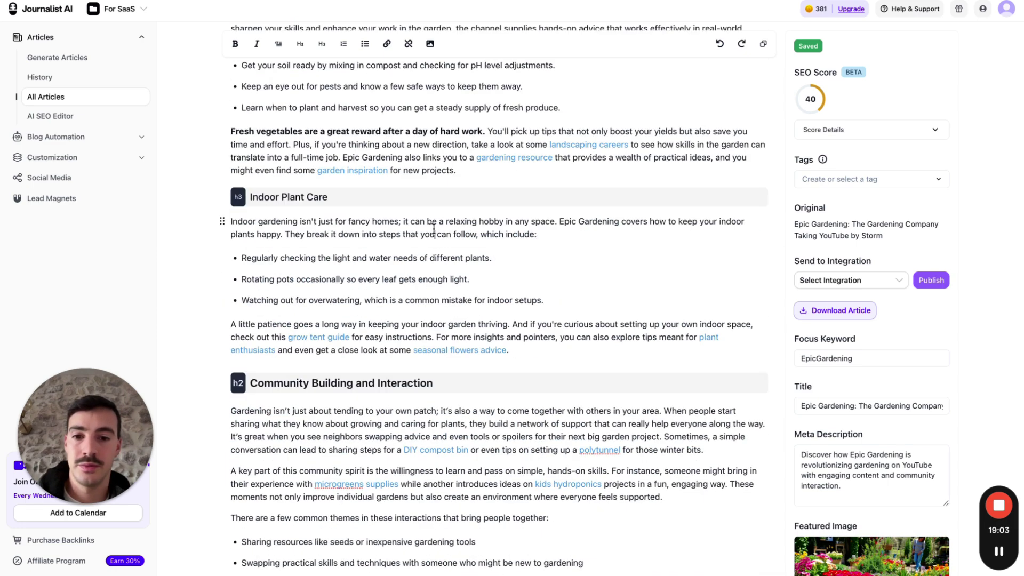
pyautogui.moveTo(433, 231); pyautogui.dragTo(438, 230)
pyautogui.scroll(-3, 434, 235)
pyautogui.tripleClick(436, 270)
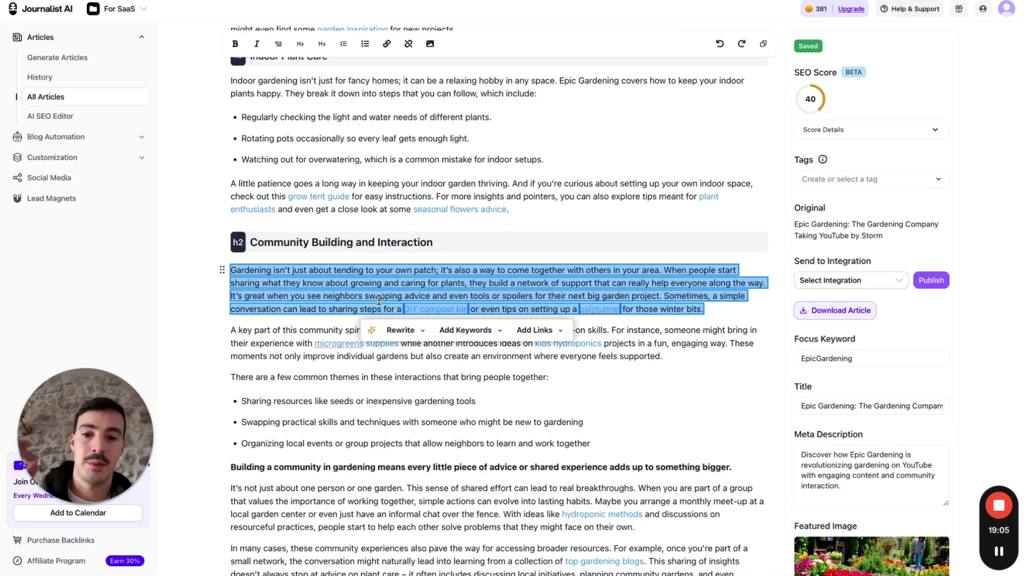
pyautogui.click(406, 333)
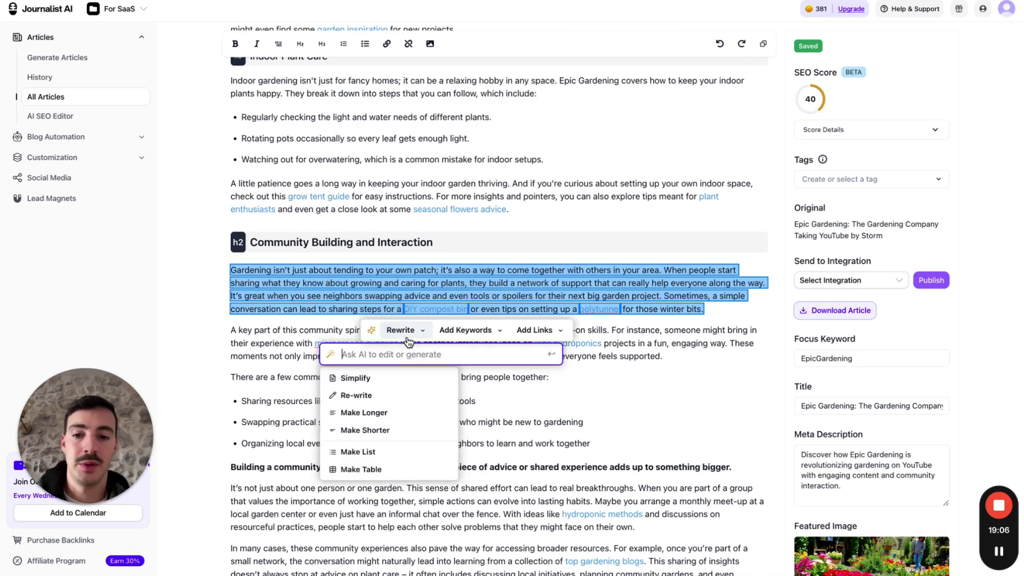
pyautogui.click(393, 452)
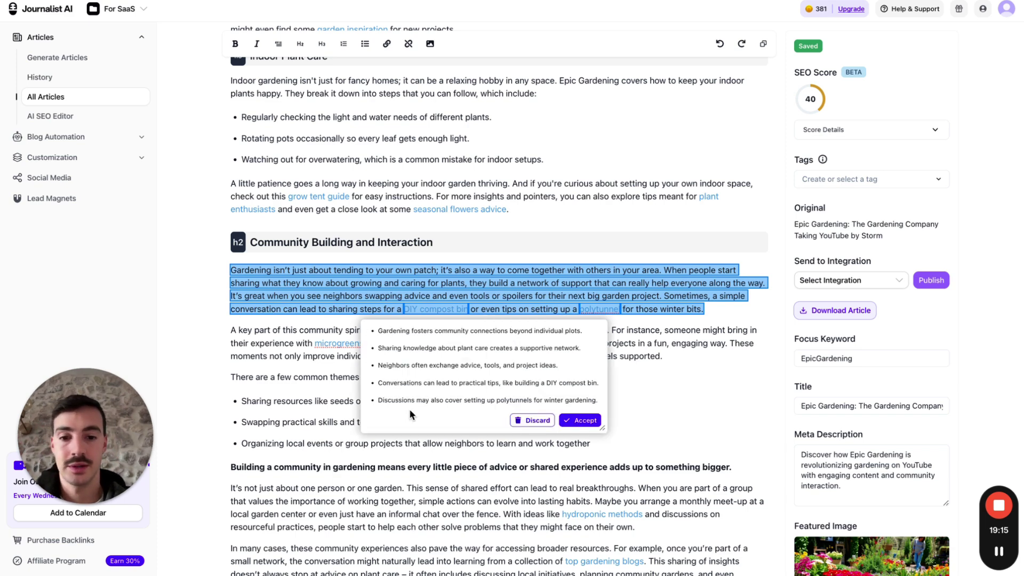
pyautogui.click(534, 421)
pyautogui.click(401, 331)
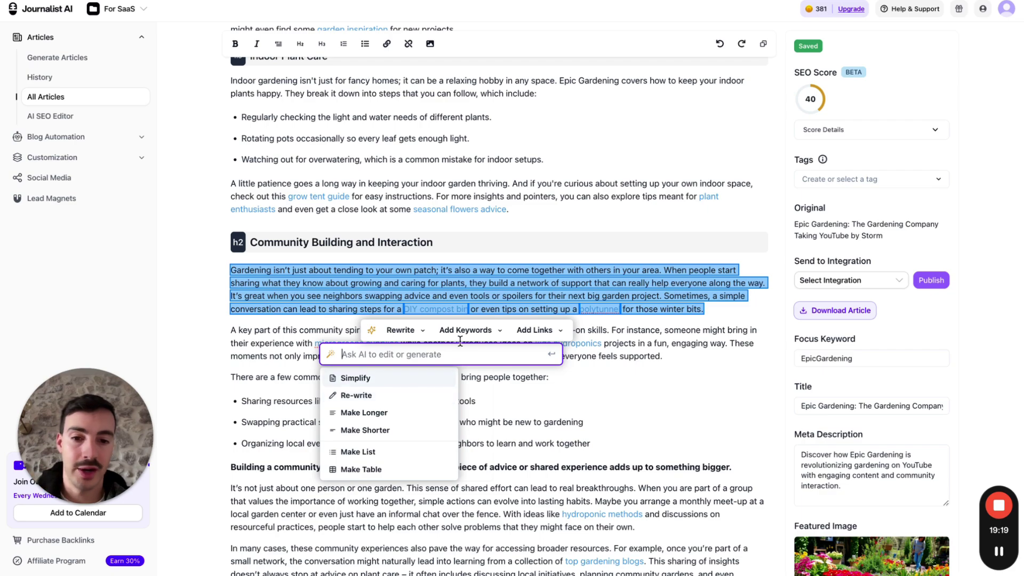
pyautogui.click(491, 284)
# - Skim the remaining sections of the Epic Gardening article and select the article's whole text
pyautogui.scroll(-6, 492, 284)
pyautogui.scroll(-5, 492, 283)
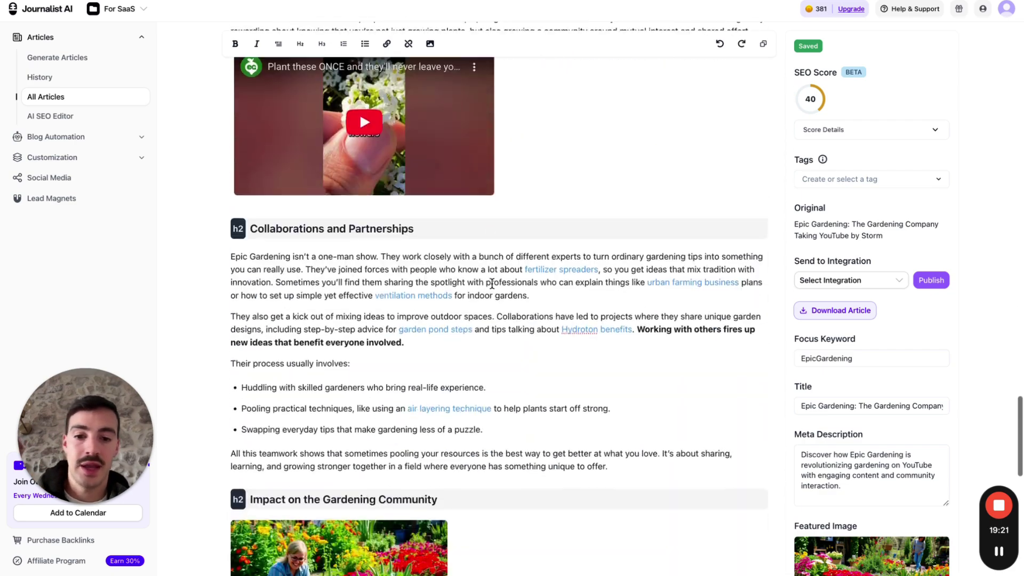
pyautogui.scroll(20, 492, 284)
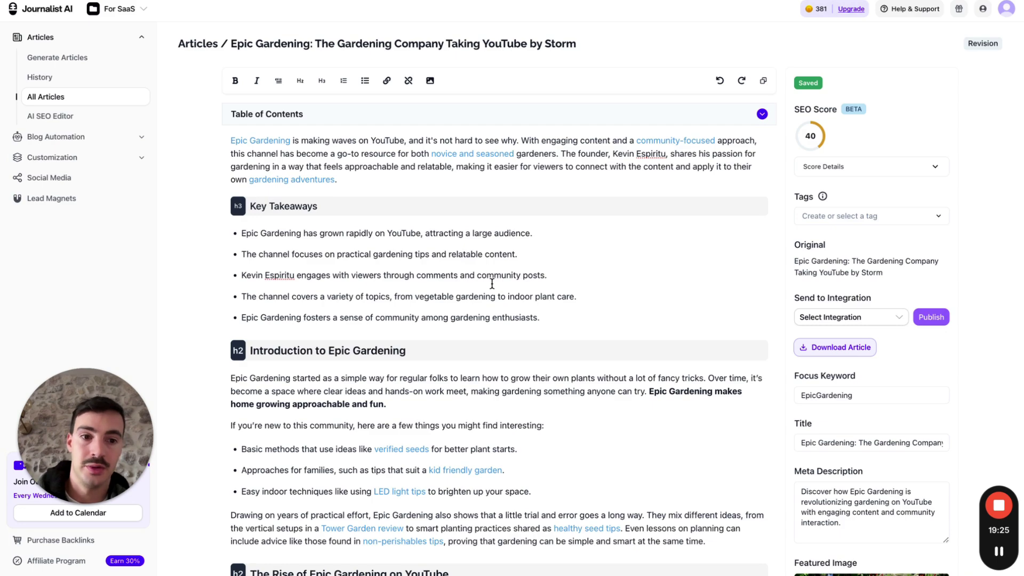
pyautogui.hotkey('ctrl', 'a')
pyautogui.scroll(-3, 558, 175)
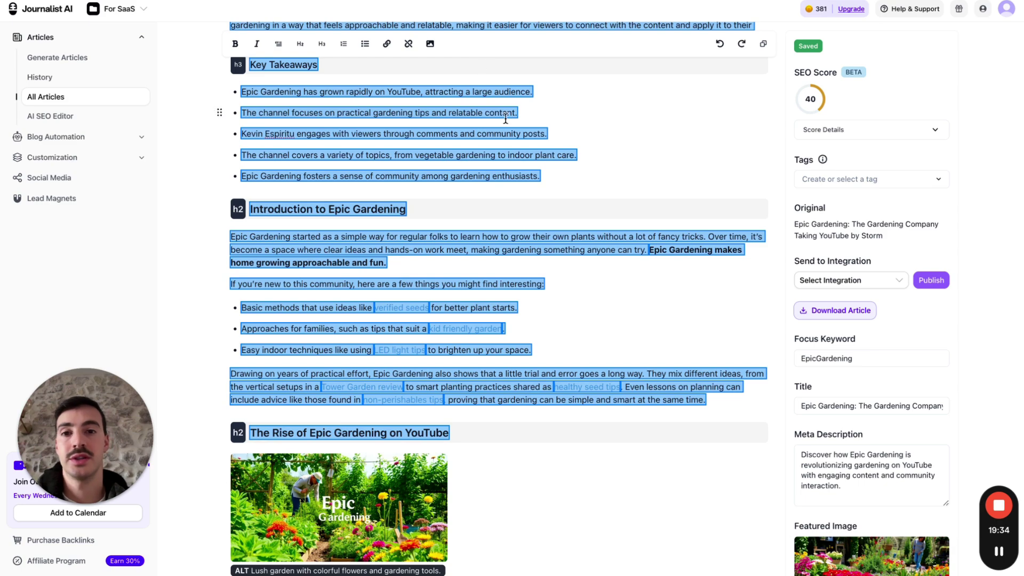
pyautogui.scroll(3, 430, 110)
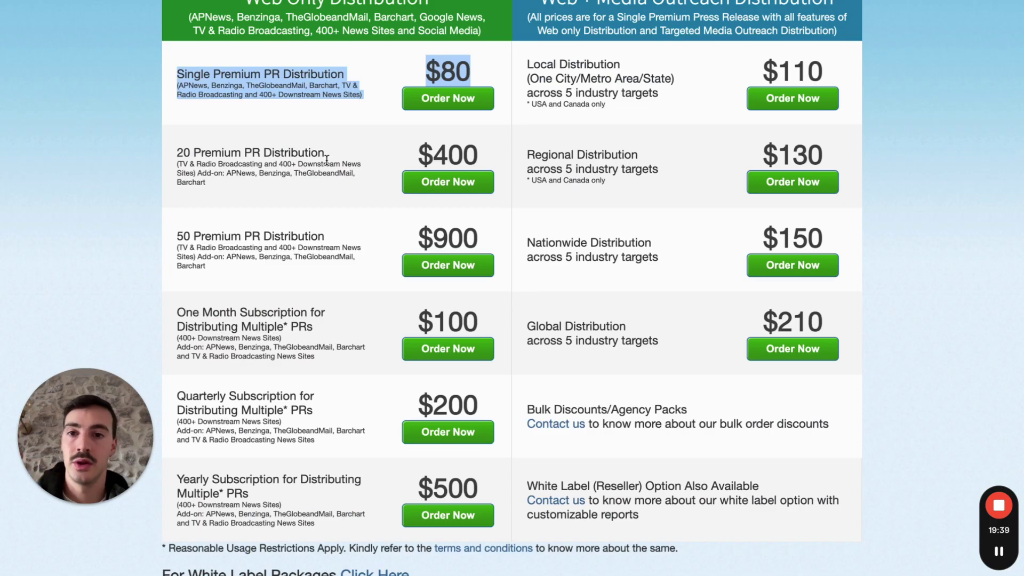
# - Check the ABNewswire distribution packages and switch to the Purchase Backlinks page in Journalist AI
pyautogui.scroll(2, 327, 160)
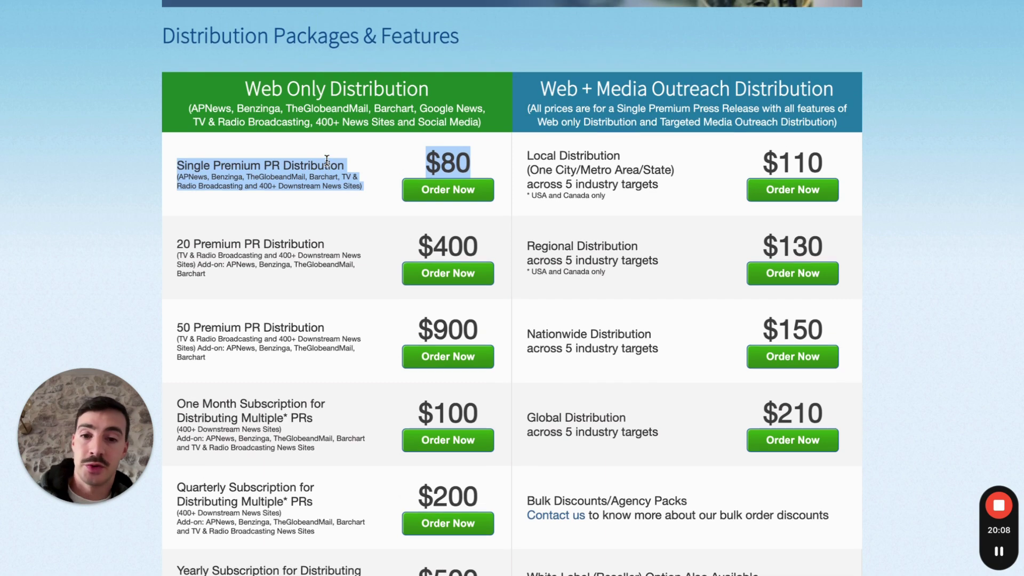
pyautogui.scroll(-1, 431, 154)
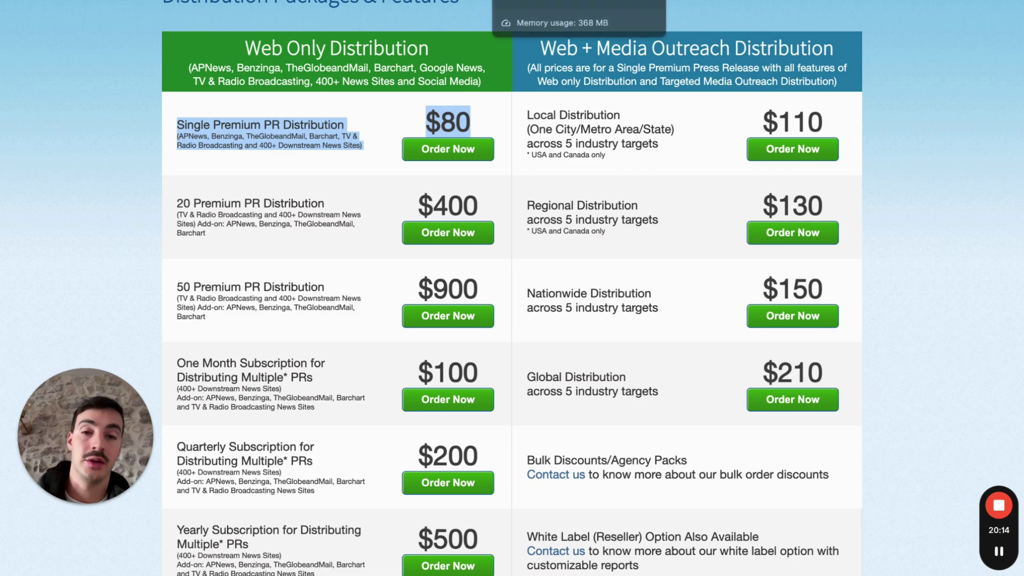
pyautogui.click(533, 6)
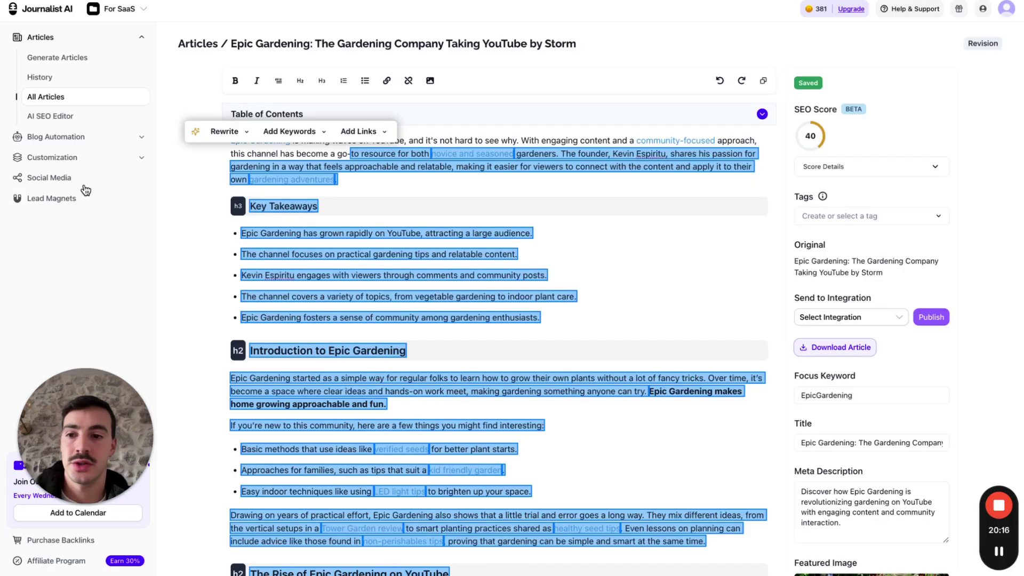
pyautogui.click(84, 541)
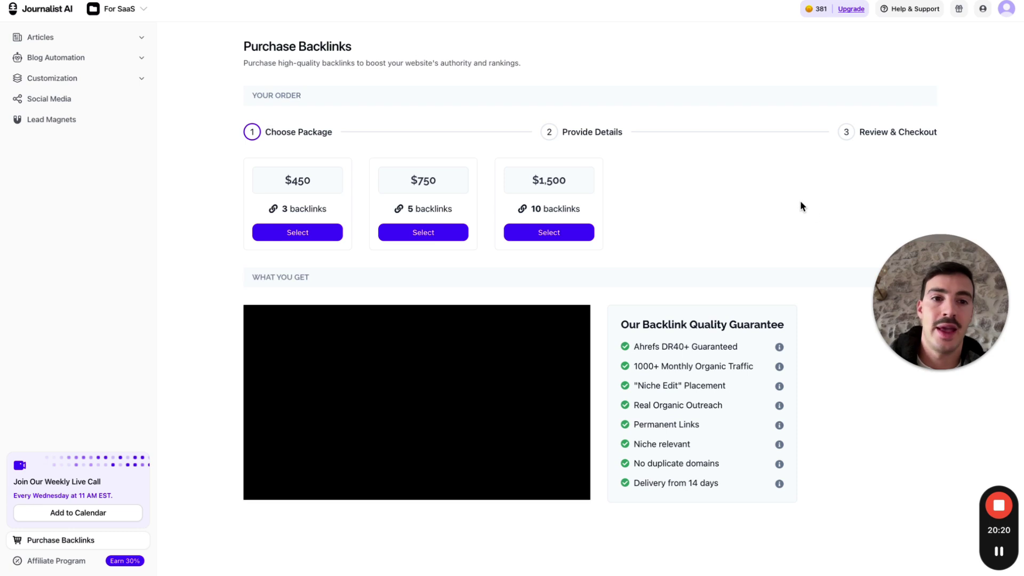
# - Mark the $750 and $1,500 backlink packages with a red underline, a surrounding circle and an arrow using the screen-drawing pencil
pyautogui.hotkey('alt', 'shift', 'd')
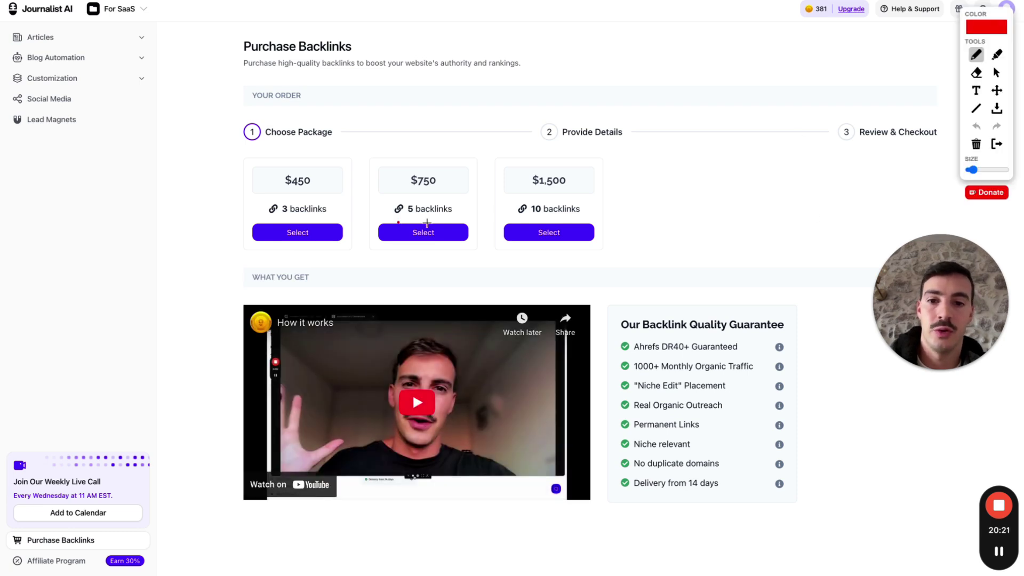
pyautogui.moveTo(427, 223); pyautogui.dragTo(598, 223)
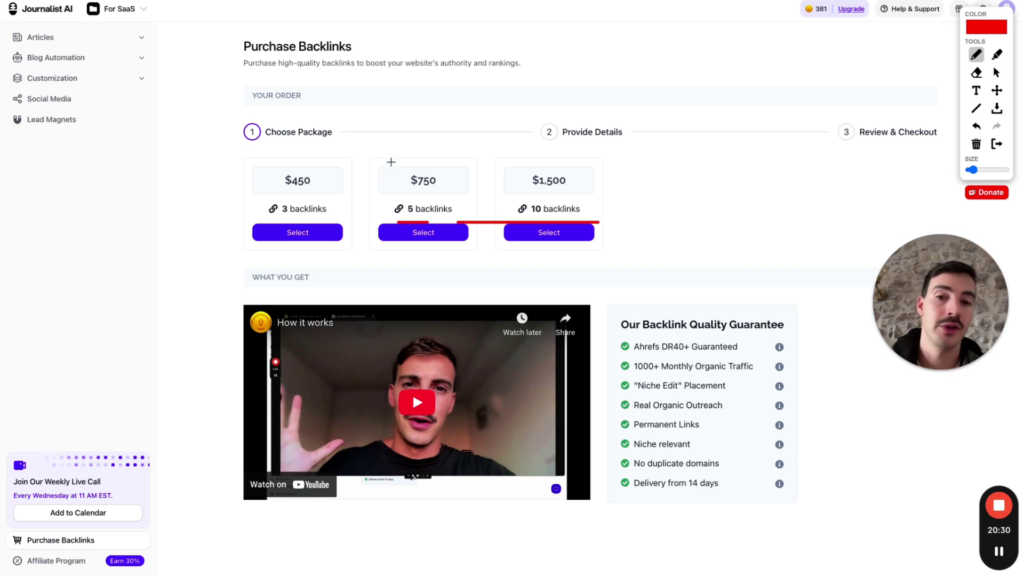
pyautogui.moveTo(391, 161)
pyautogui.mouseDown()
pyautogui.moveTo(362, 222)
pyautogui.moveTo(667, 151)
pyautogui.moveTo(400, 149)
pyautogui.mouseUp()
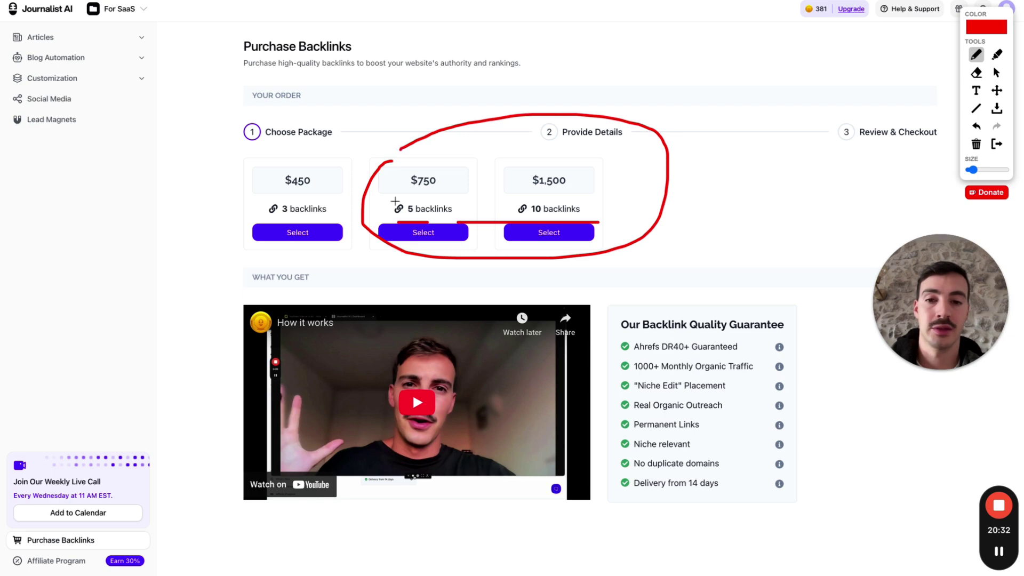
pyautogui.moveTo(383, 232)
pyautogui.mouseDown()
pyautogui.moveTo(639, 231)
pyautogui.moveTo(630, 227)
pyautogui.moveTo(631, 240)
pyautogui.mouseUp()
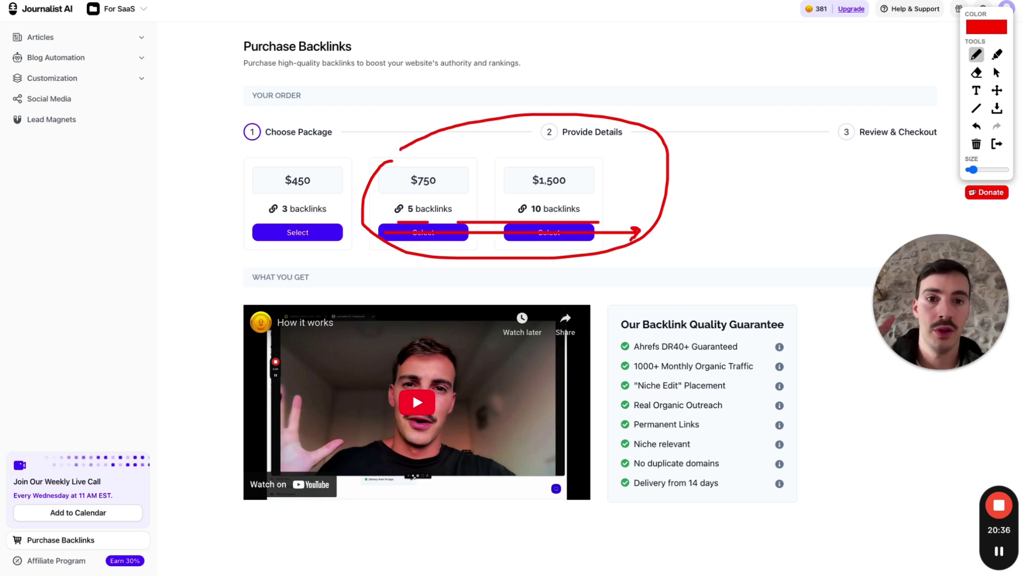
# - Look at the Benzinga home page and return to the annotated Purchase Backlinks page
pyautogui.hotkey('ctrl', 'Tab')
pyautogui.hotkey('ctrl', 'Tab')
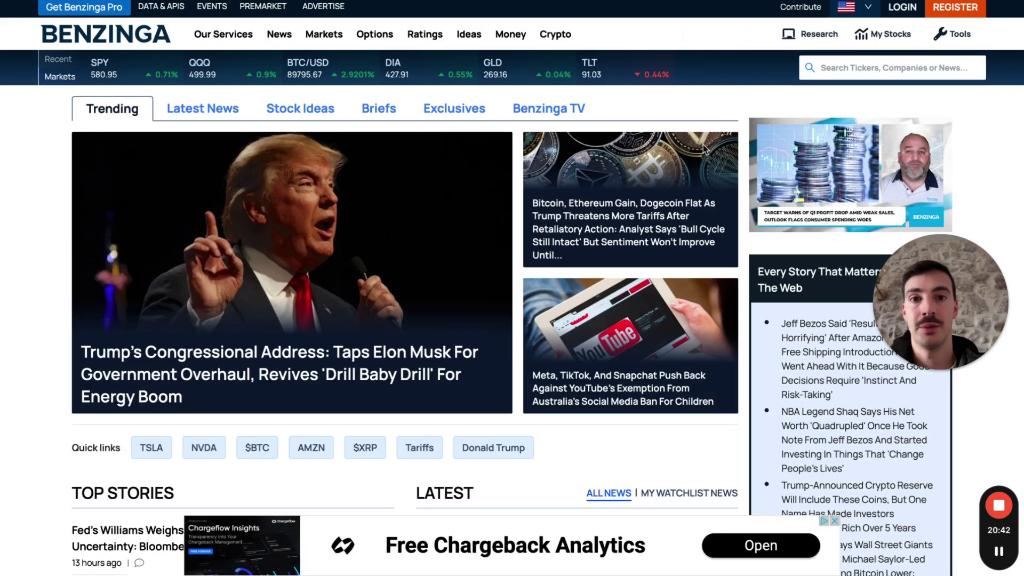
pyautogui.hotkey('ctrl', 'Tab')
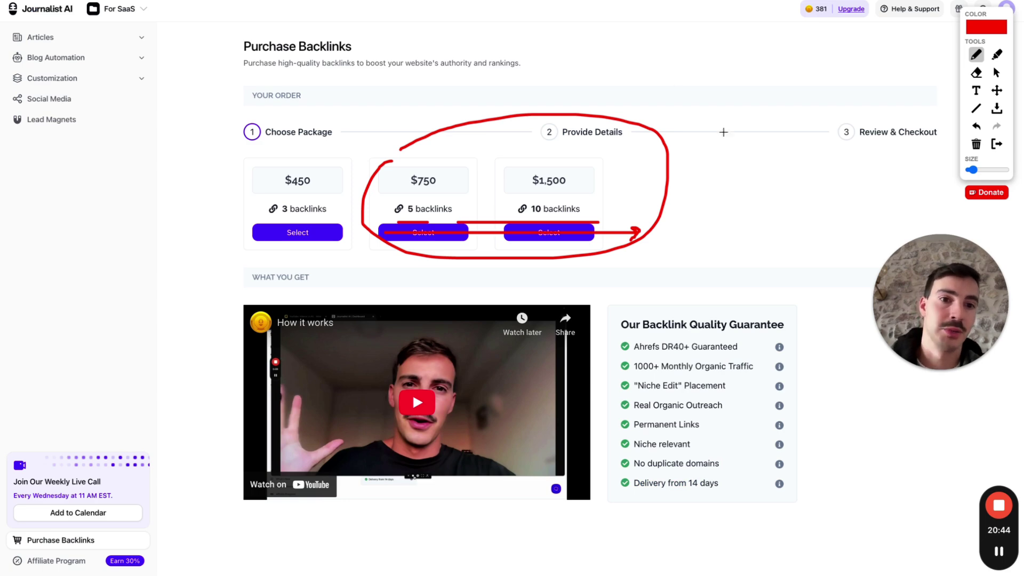